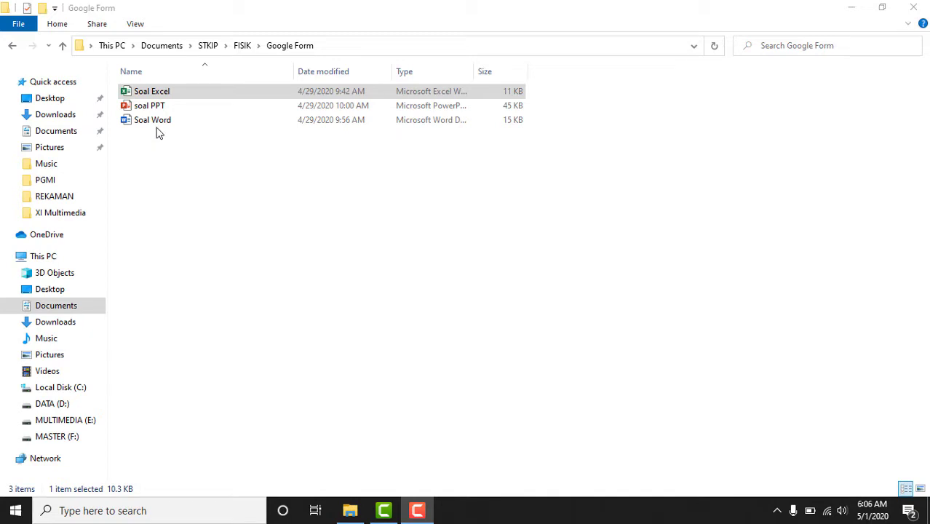
- Open the Soal Excel workbook from the Google Form folder and maximize its window
left_click(155, 122)
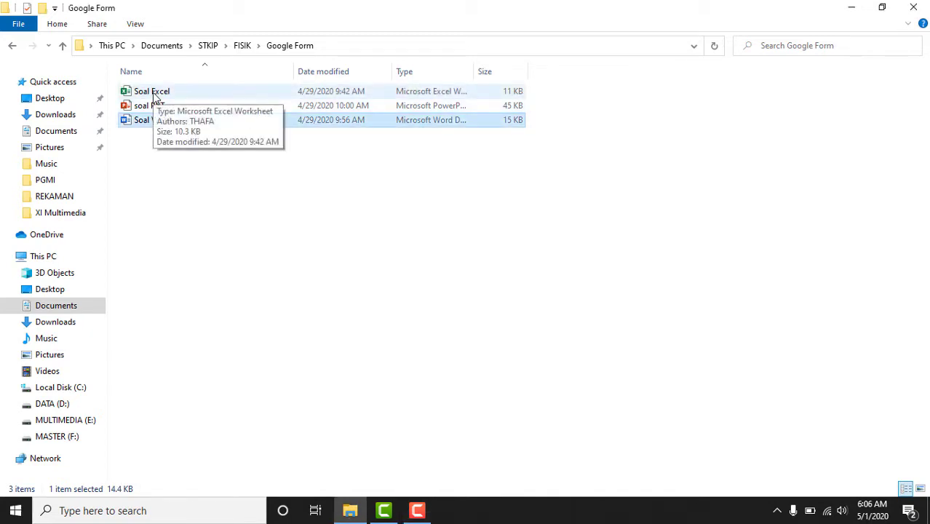
double_click(155, 94)
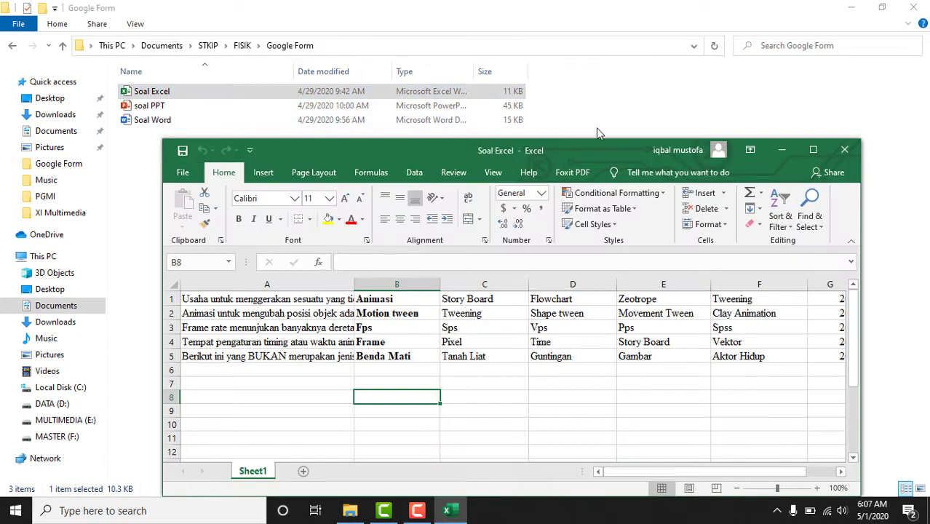
left_click(812, 150)
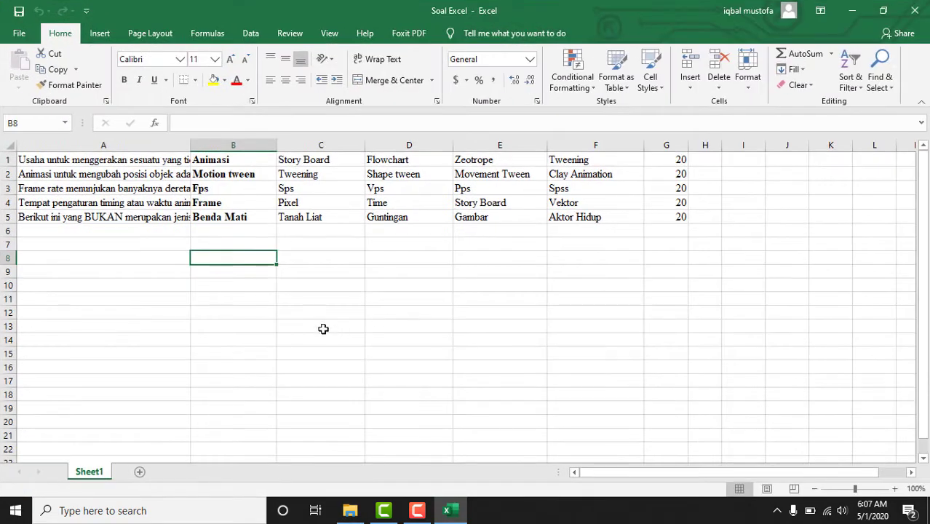
- Examine how the workbook arranges the first question, its bold answer, the other options and the score across columns A to G
left_click(266, 308)
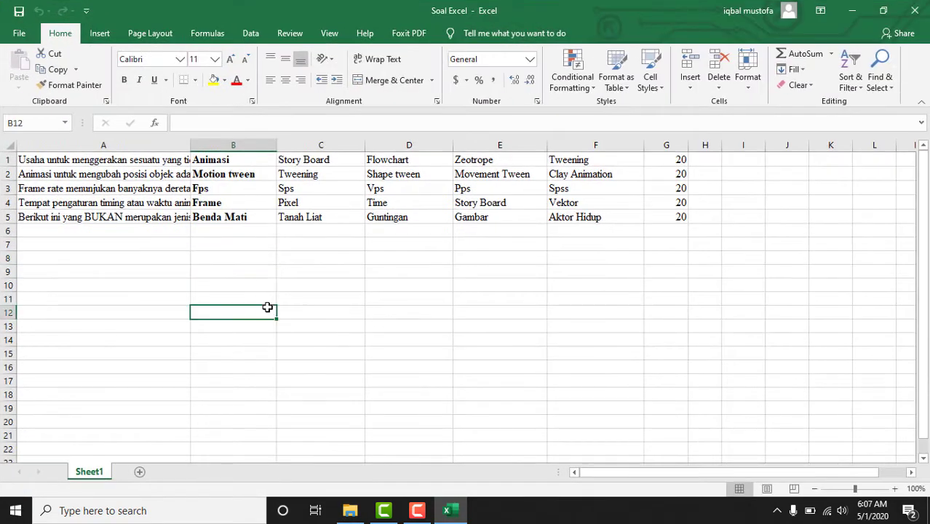
left_click(81, 163)
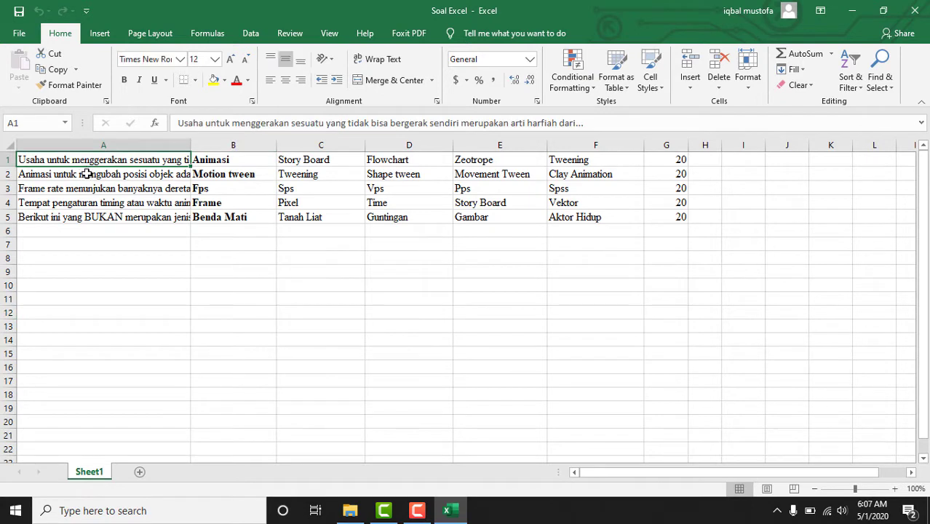
left_click(211, 160)
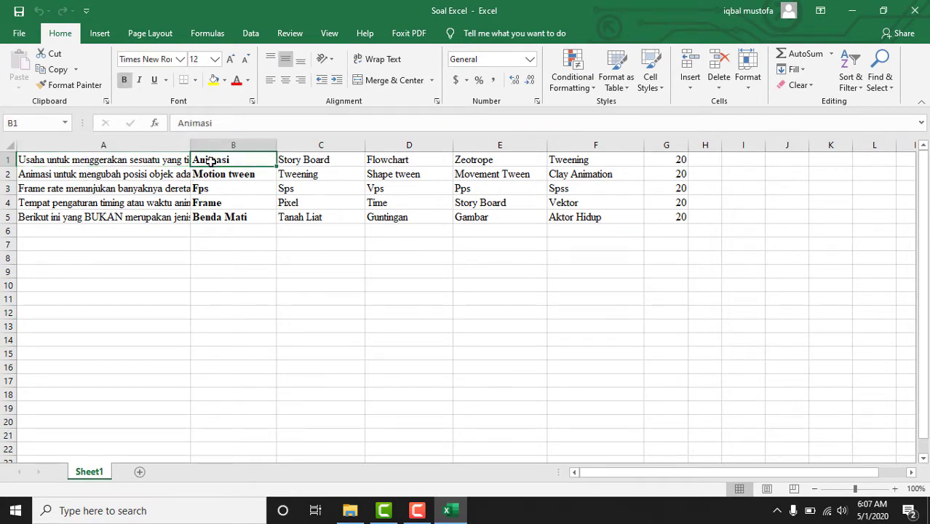
left_click(305, 159)
left_click(404, 160)
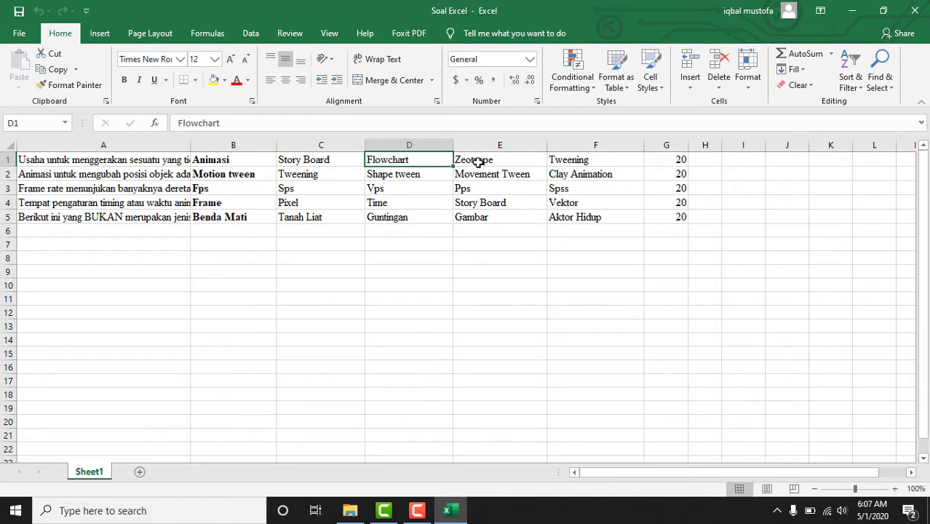
left_click(476, 161)
left_click(578, 162)
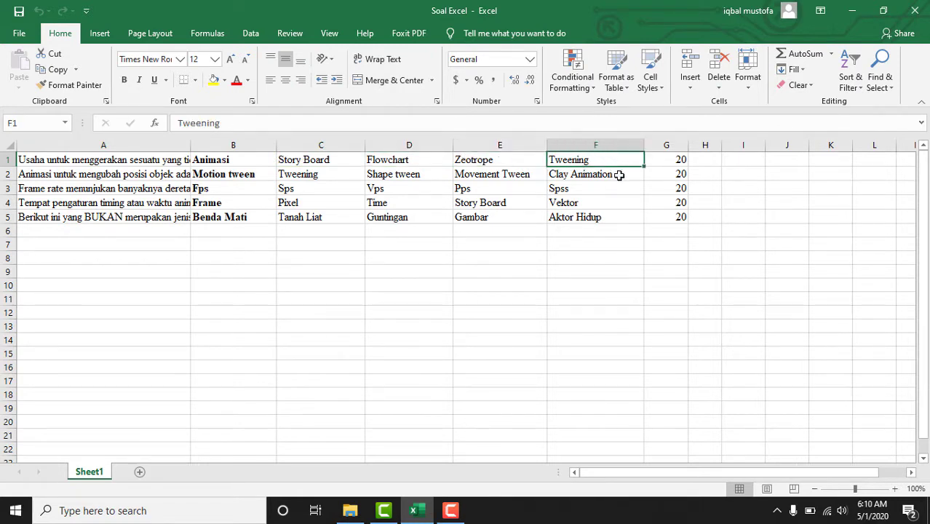
left_click(674, 161)
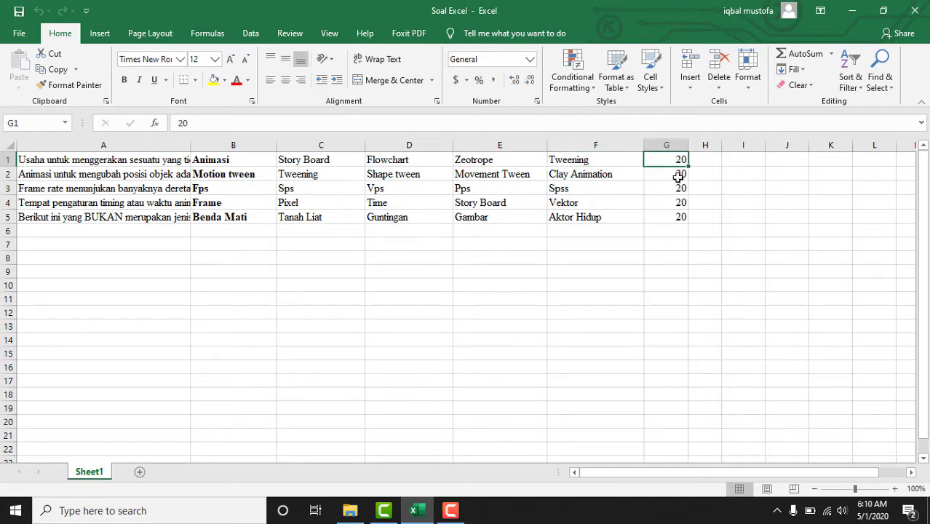
left_click(677, 174)
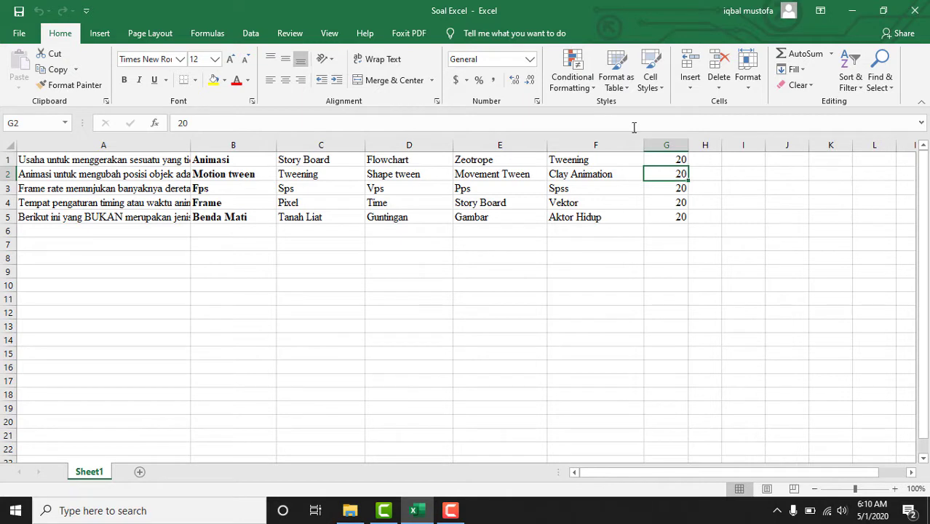
left_click(662, 162)
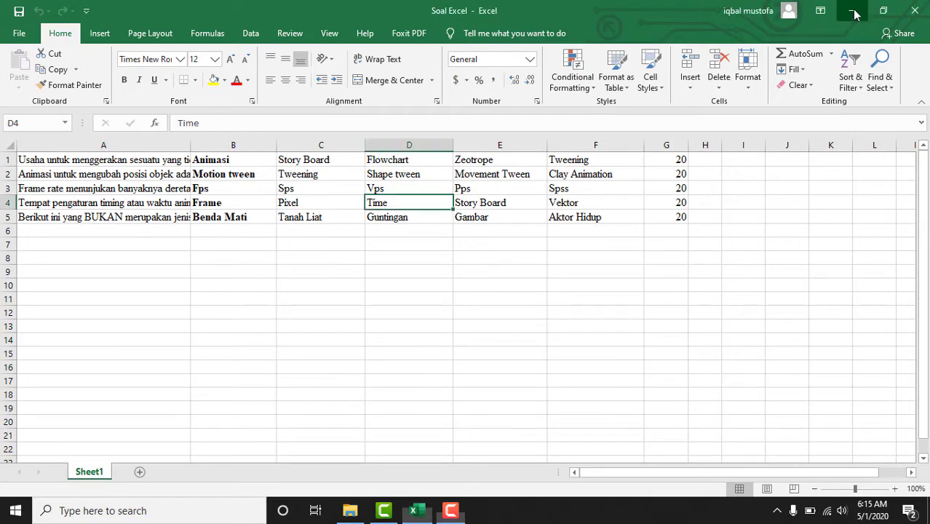
- Minimize the workbook and open the Soal Word document from the same folder
left_click(852, 10)
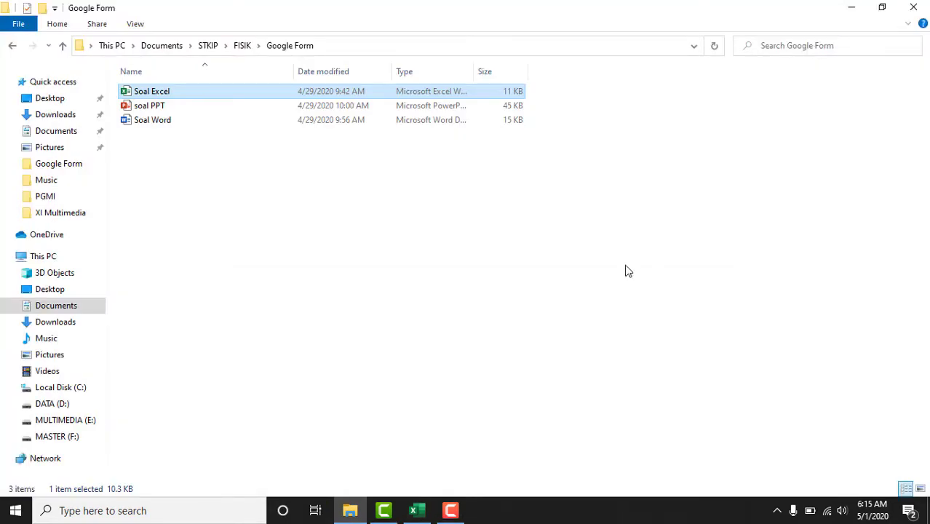
left_click(284, 125)
double_click(285, 124)
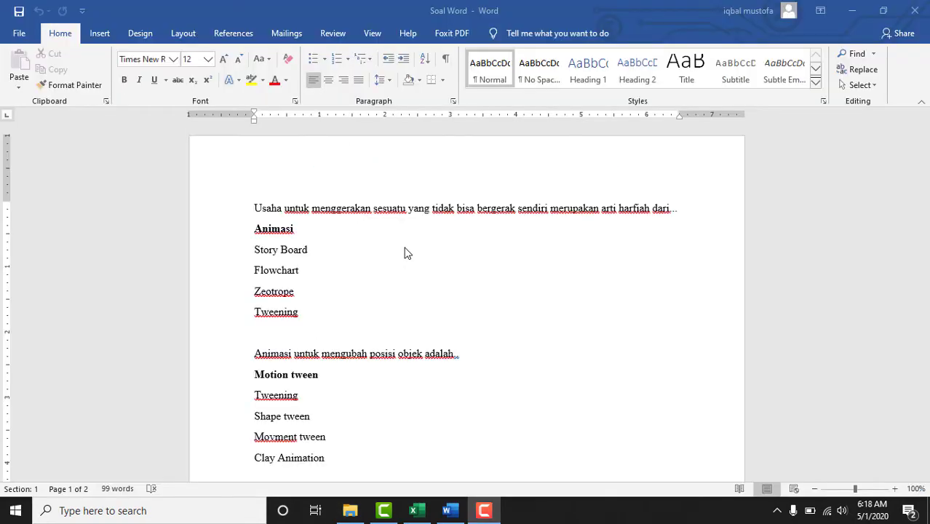
- Examine the layout of the first question and its answer options in the Word document
scroll(403, 253, "down", 3)
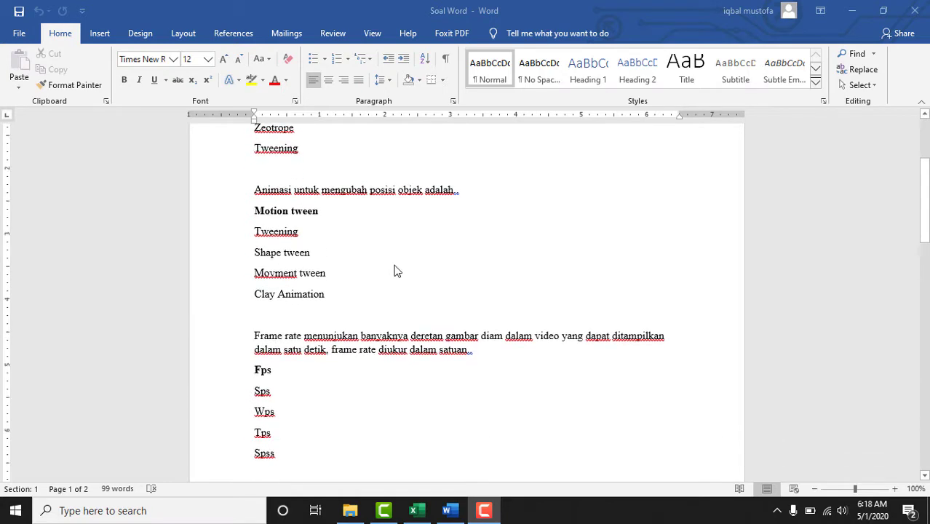
scroll(396, 271, "up", 3)
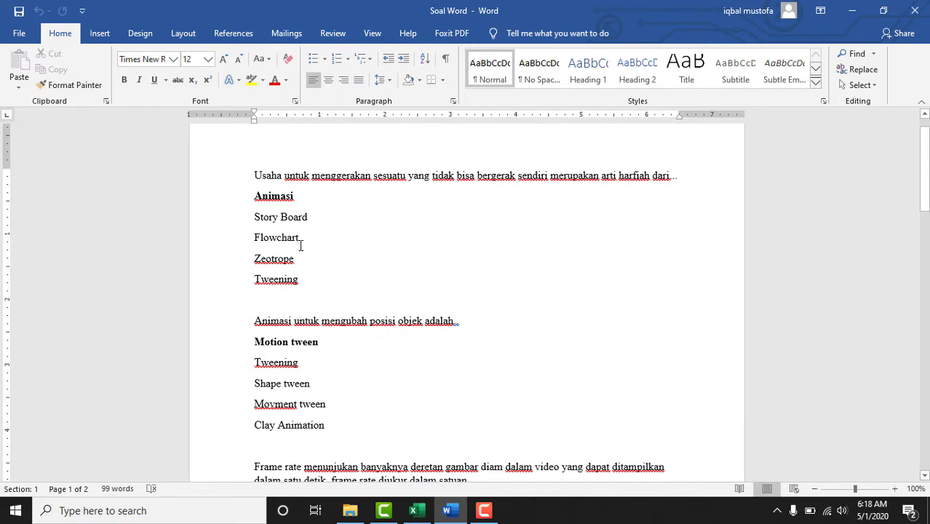
left_click_drag(261, 180, 699, 177)
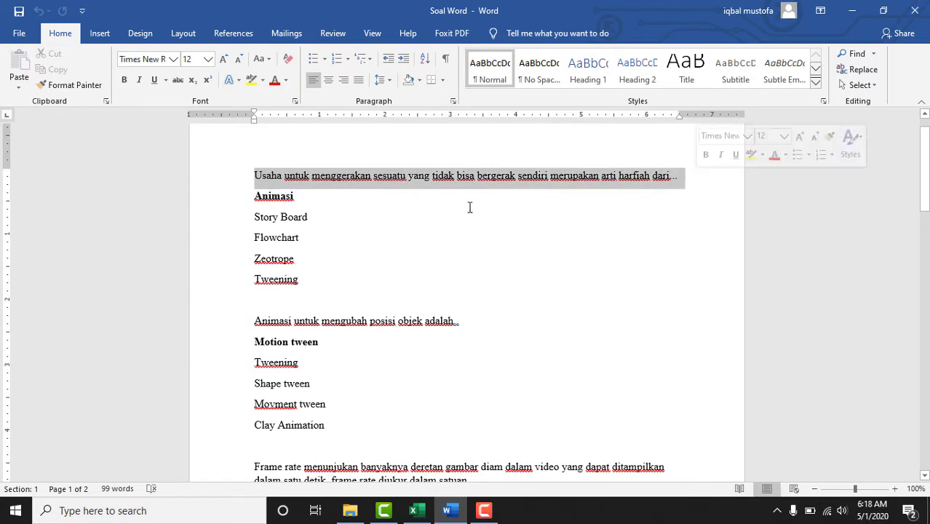
left_click(256, 195)
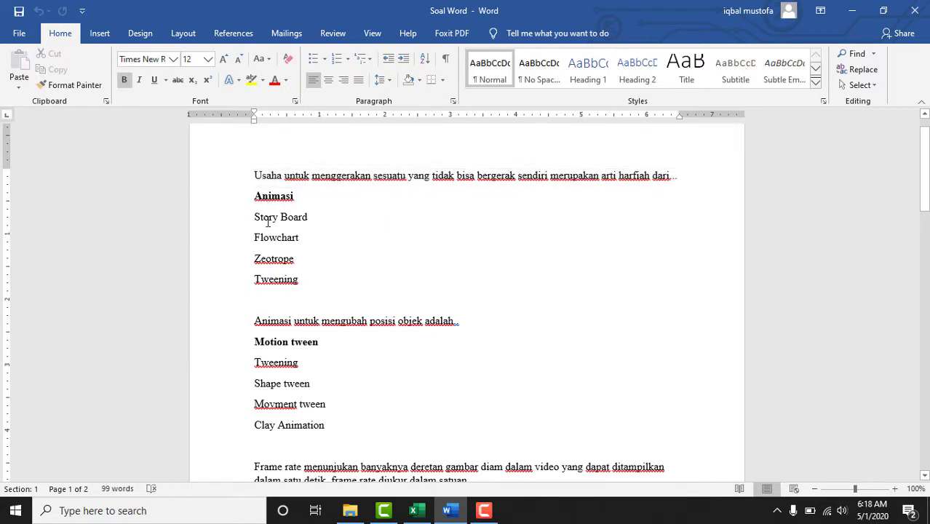
left_click(268, 220)
type("1")
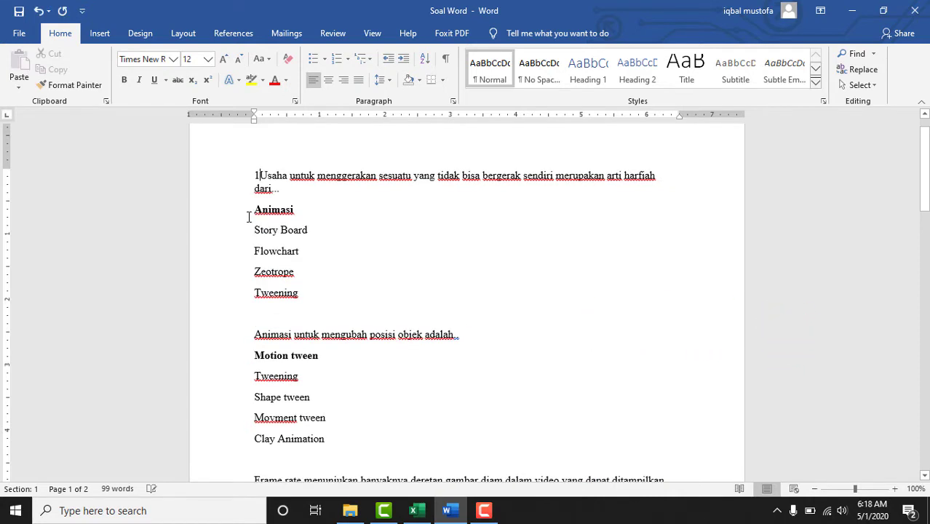
type(".")
key("BackSpace")
key("BackSpace")
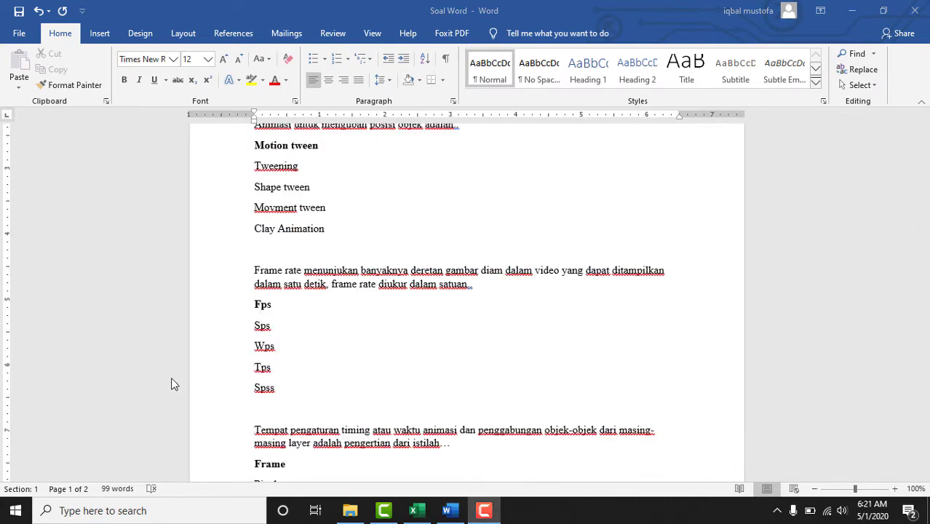
- Look through the remaining questions in the Word document and return to its beginning
left_click(306, 342)
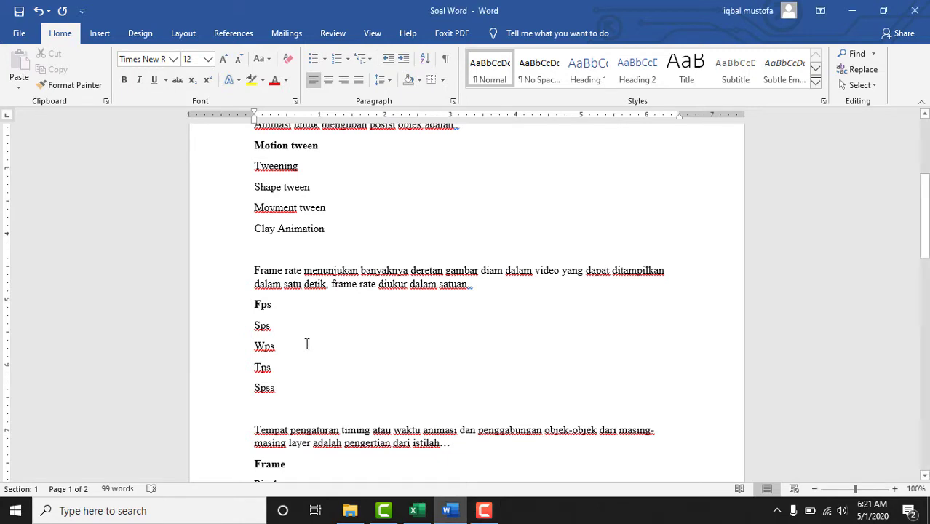
scroll(306, 343, "down", 3)
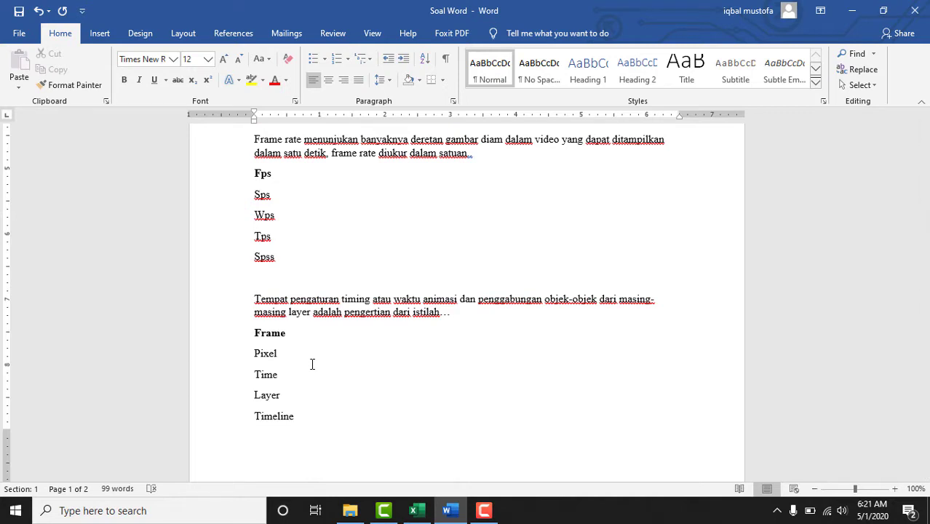
scroll(312, 364, "down", 2)
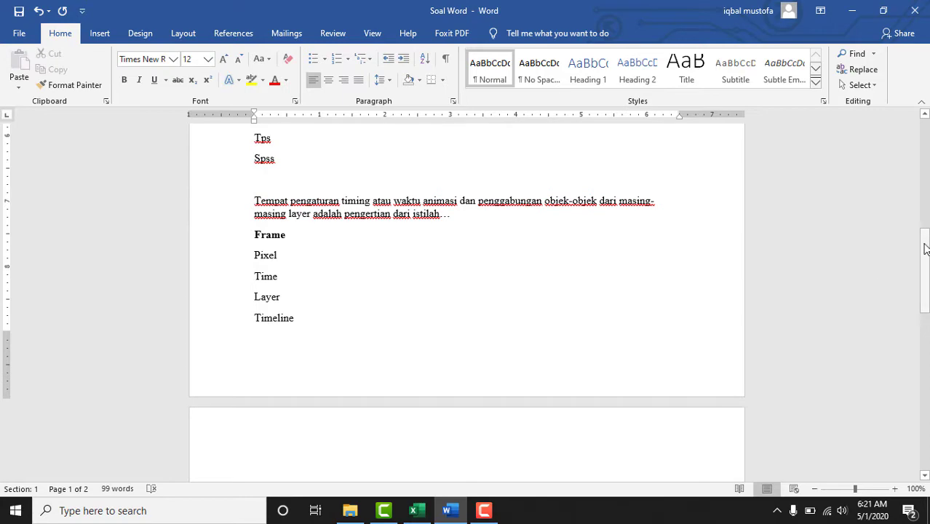
left_click_drag(925, 249, 925, 138)
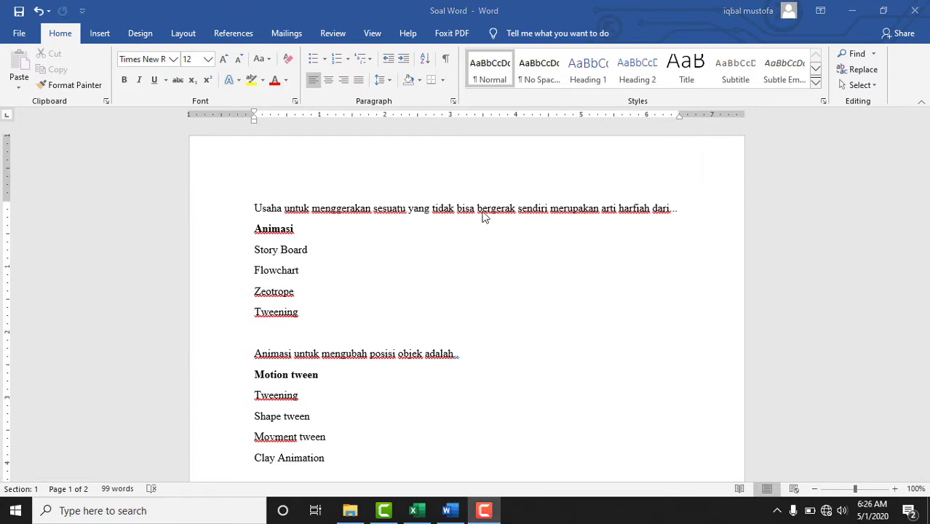
- Minimize the Word document and open the soal PPT presentation at its first slide
left_click(851, 11)
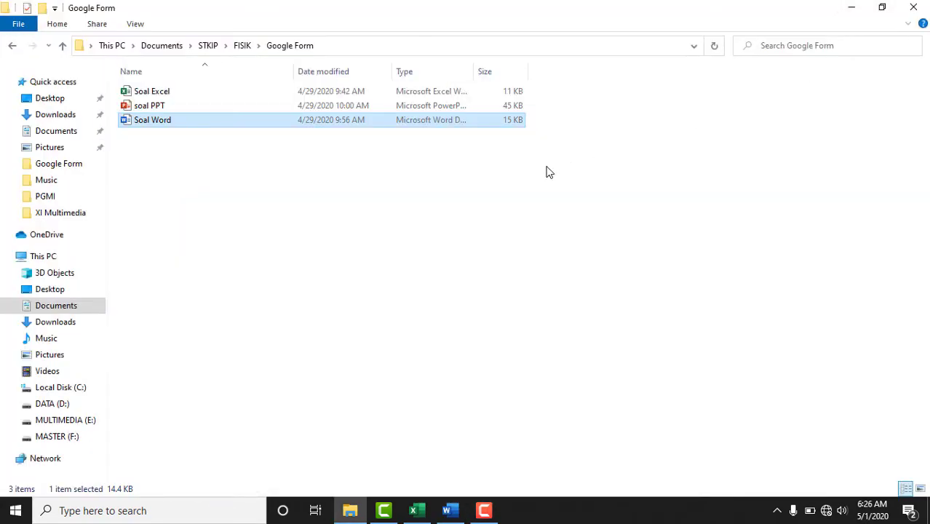
double_click(417, 111)
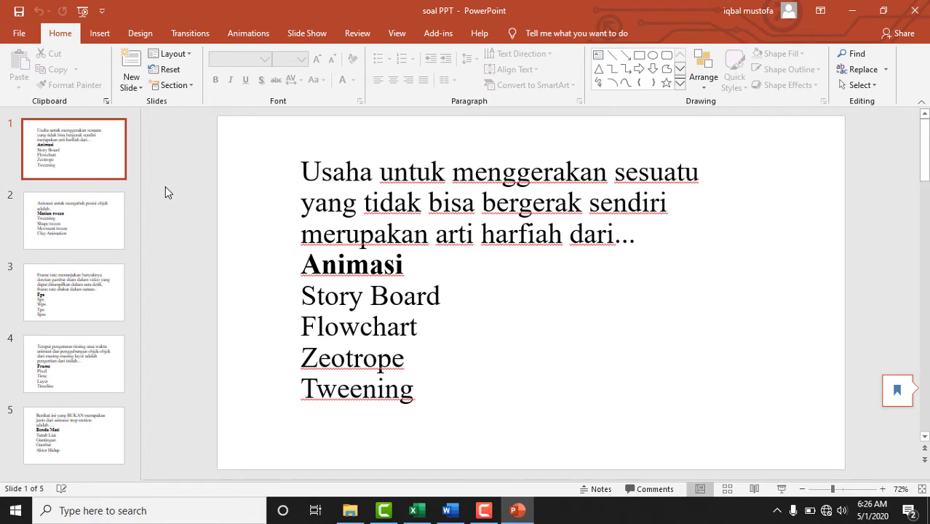
left_click(88, 161)
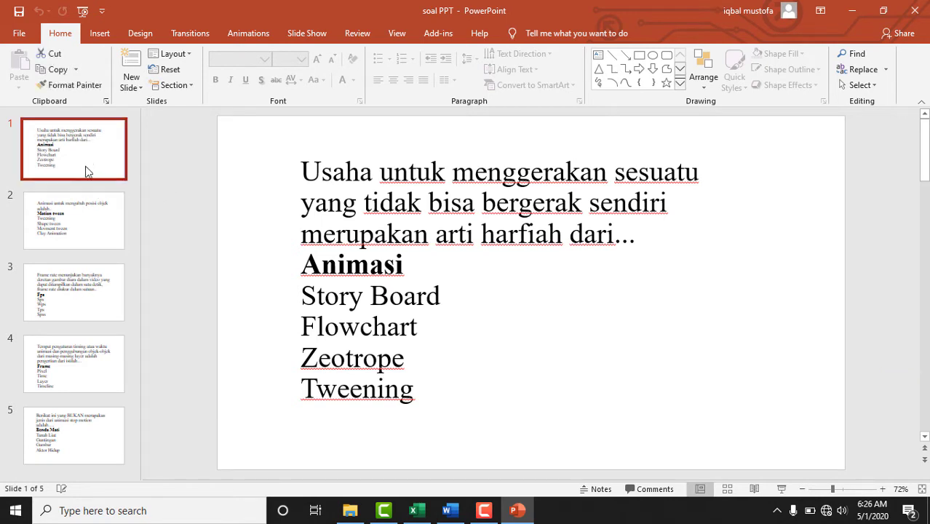
- Review the question slides from 1 to 5 to see how each holds one question with its answer options
left_click(87, 230)
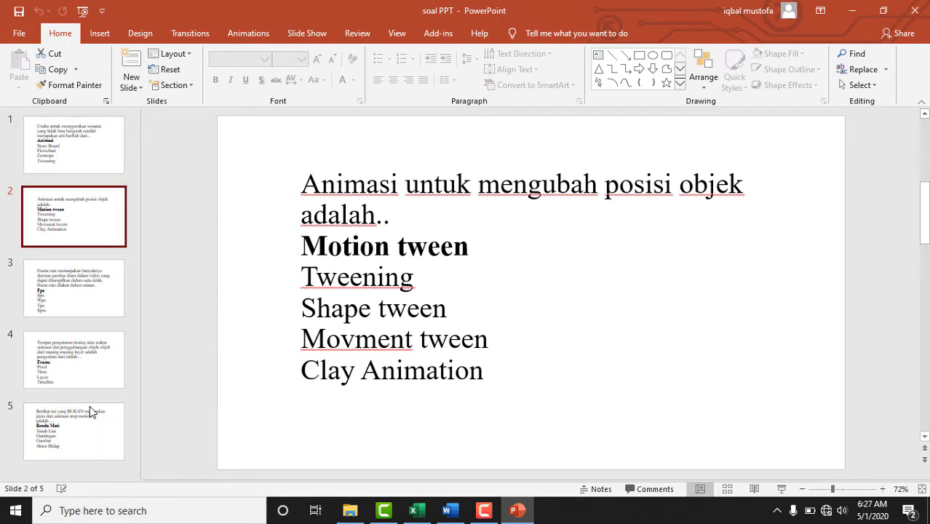
left_click(90, 437)
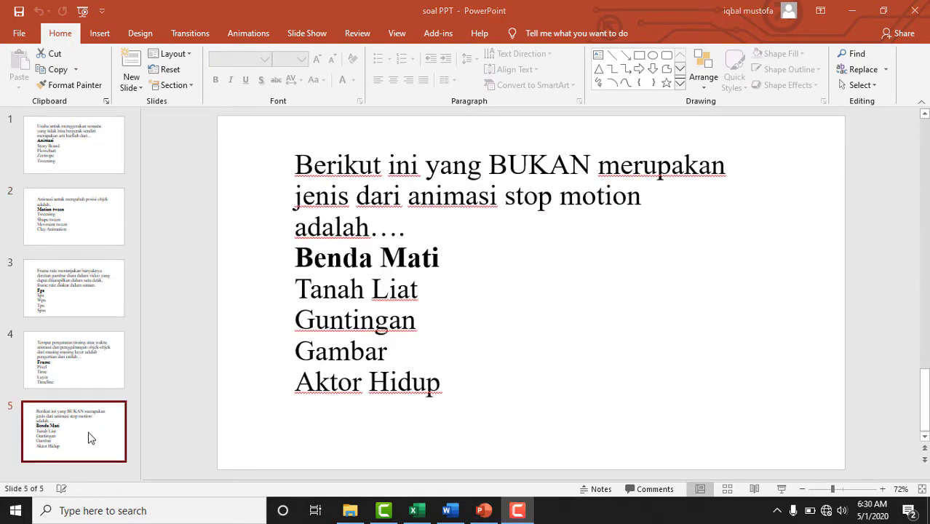
left_click(81, 205)
left_click(79, 134)
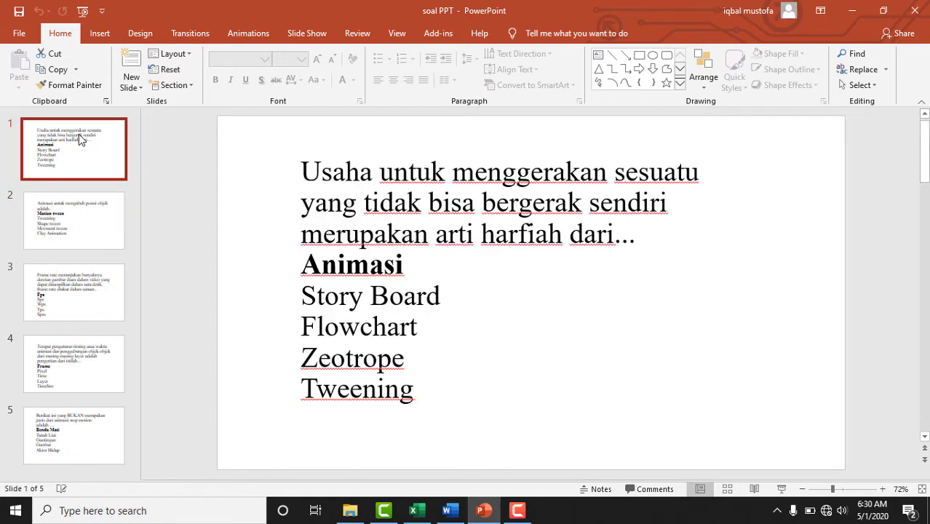
left_click(93, 215)
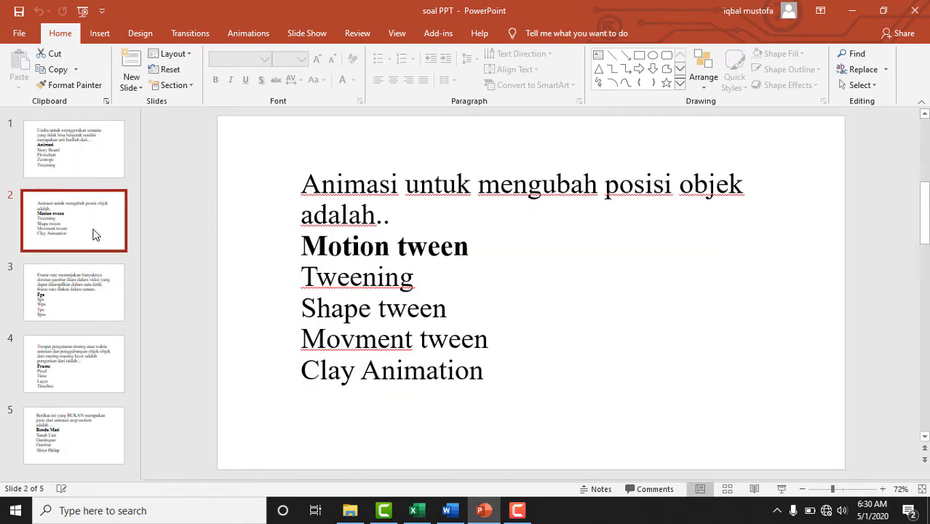
left_click(79, 297)
left_click(67, 356)
left_click(64, 446)
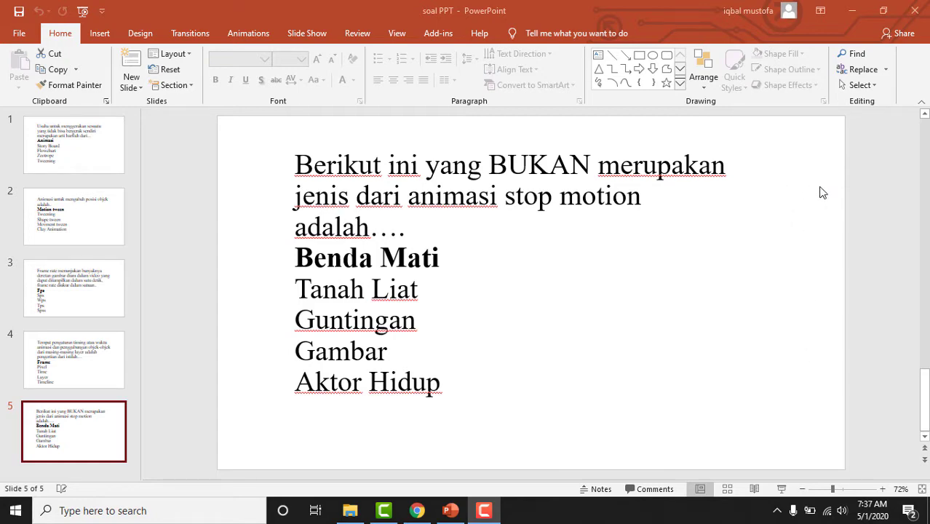
- Minimize the presentation and switch to Chrome, where the Google Docs home page is open
left_click(853, 10)
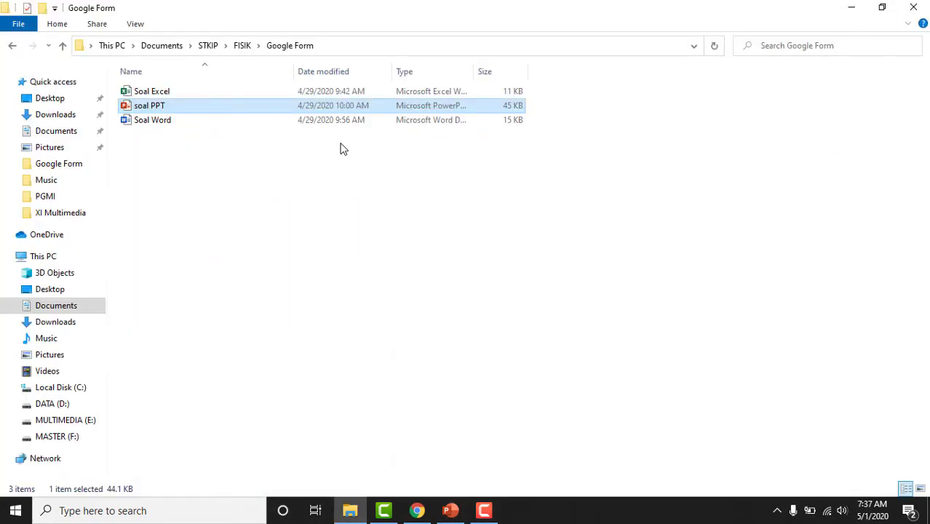
left_click(205, 88)
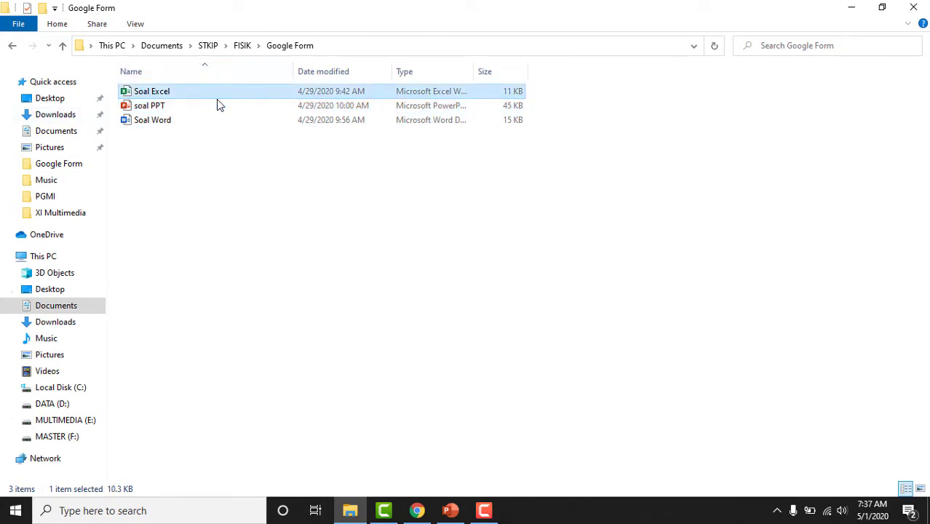
left_click(182, 104)
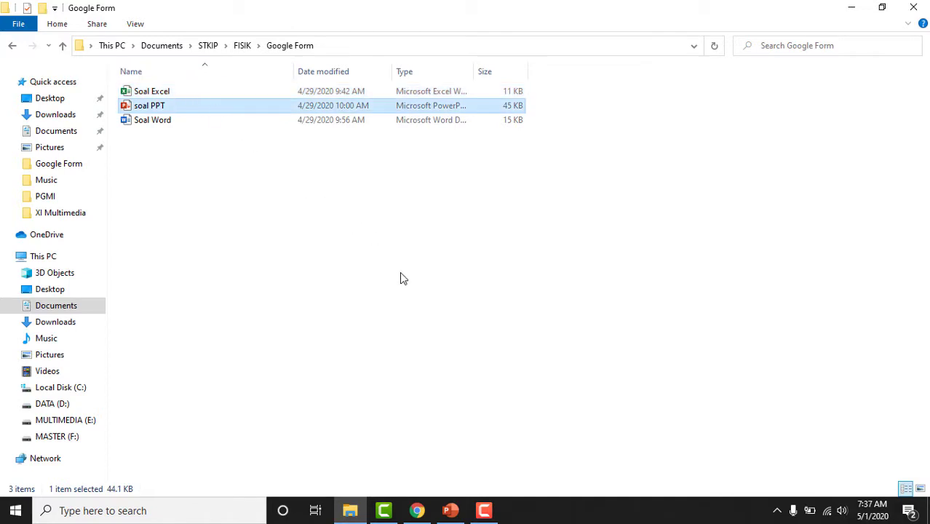
left_click(419, 511)
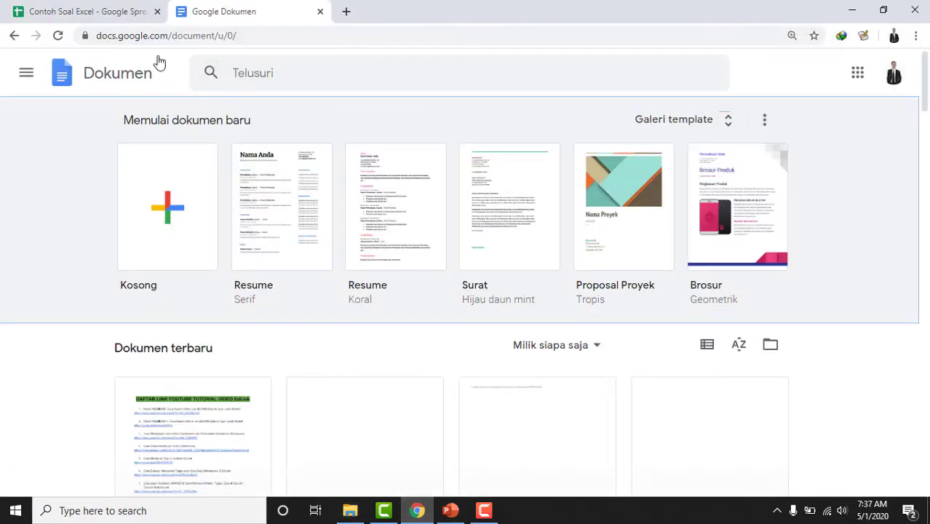
- Go from the Google Docs home page to Google Sheets and create a new blank spreadsheet
left_click(273, 33)
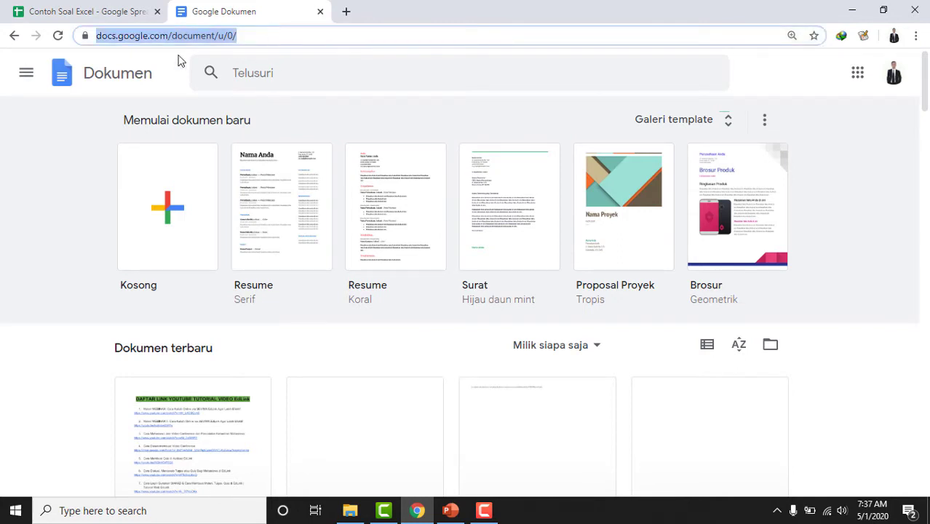
left_click(30, 76)
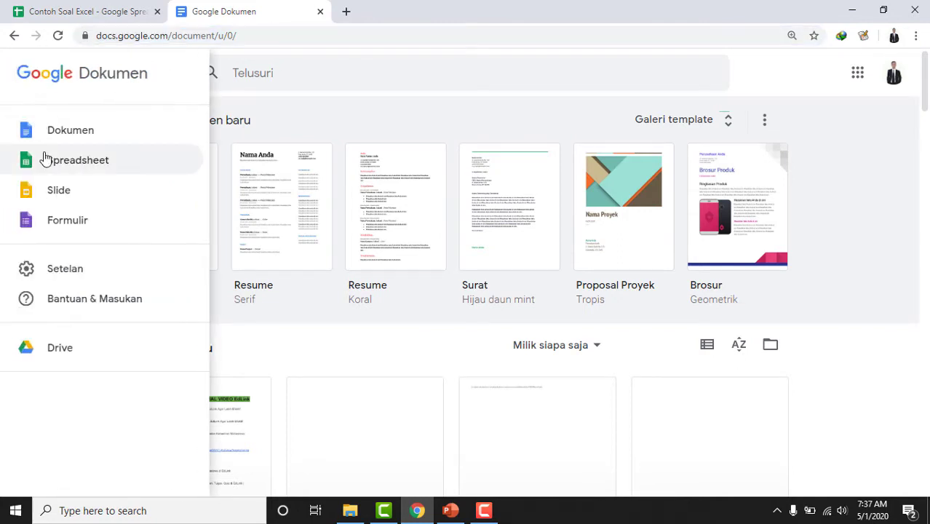
left_click(42, 155)
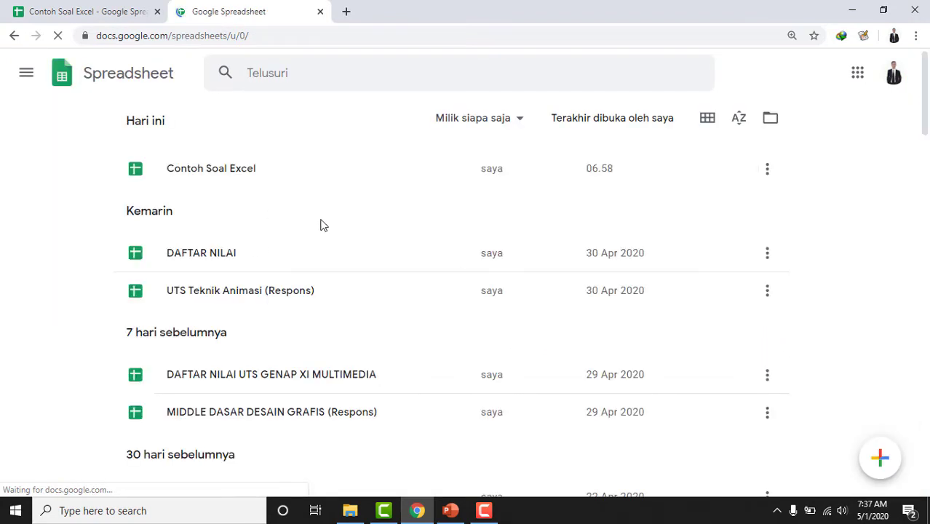
left_click(895, 464)
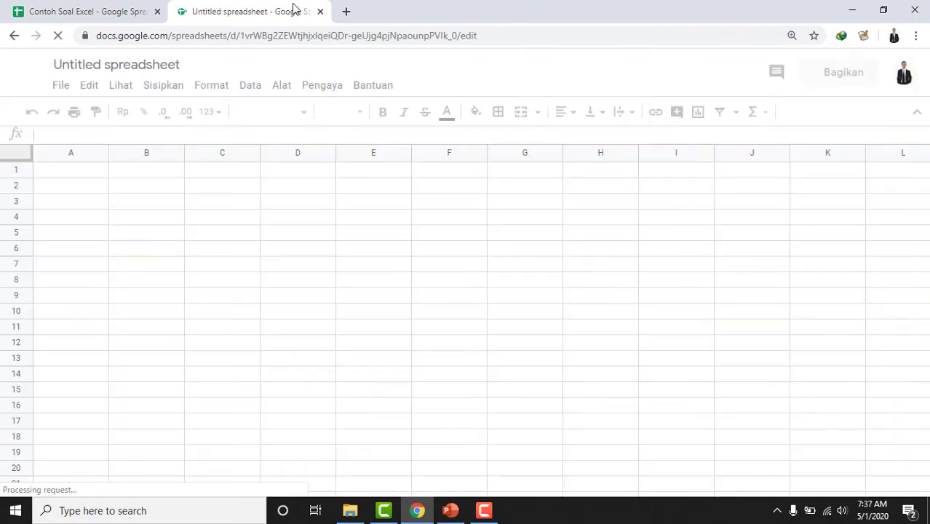
- Import the Soal Excel file from the Google Form folder into the blank spreadsheet, using the replace spreadsheet option (Timpa spreadsheet)
left_click(63, 85)
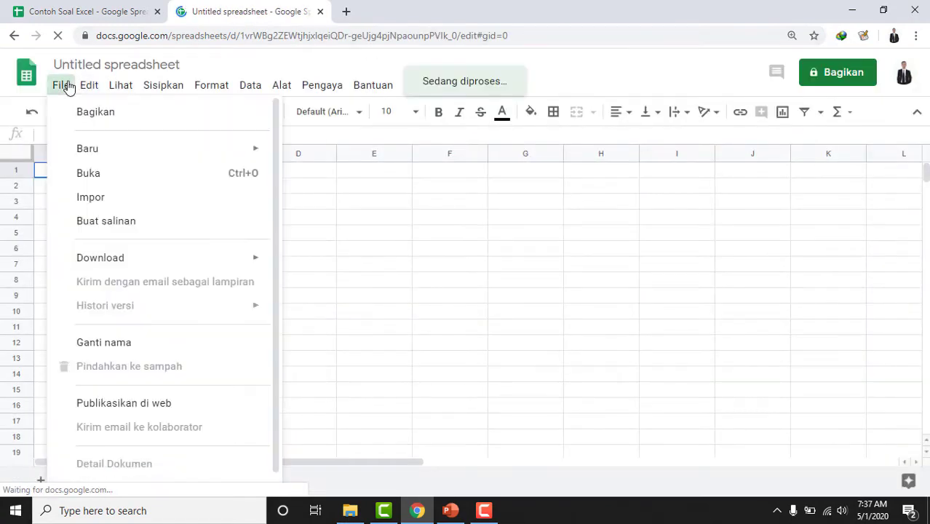
left_click(112, 200)
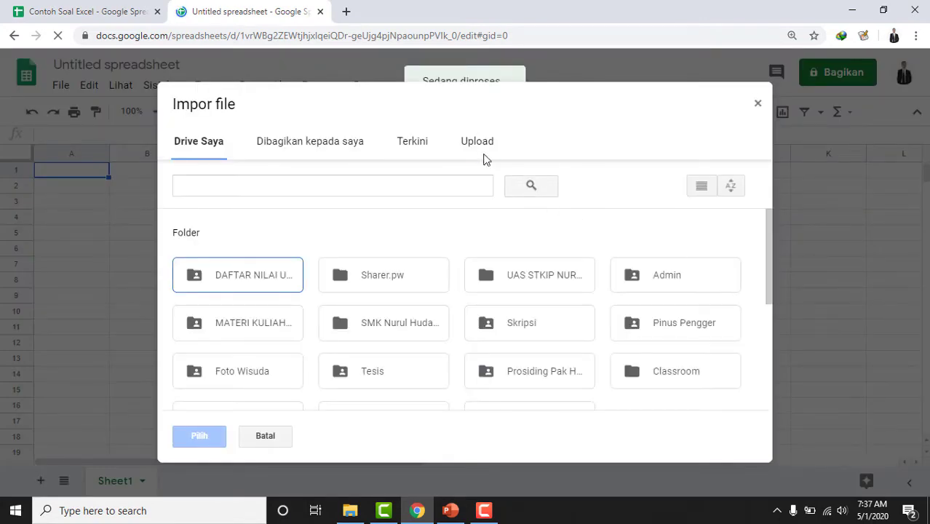
left_click(485, 159)
left_click(459, 315)
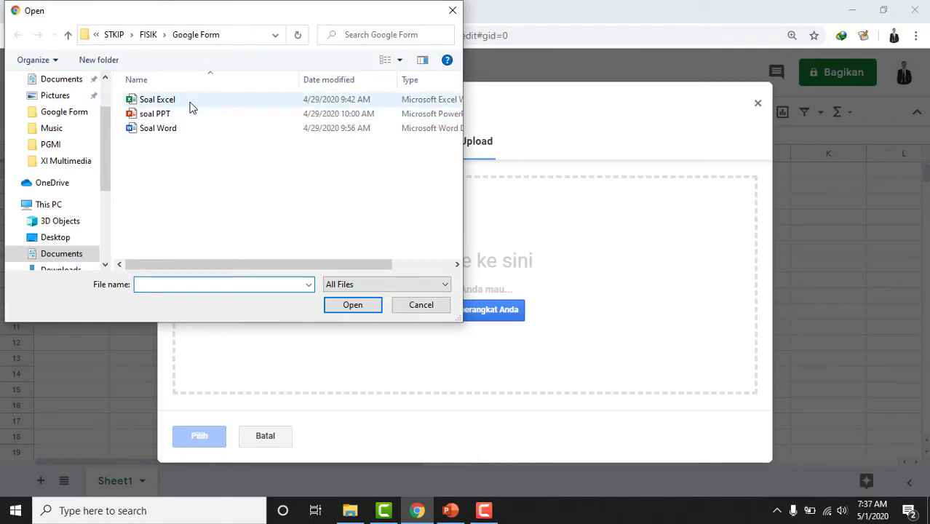
left_click(191, 103)
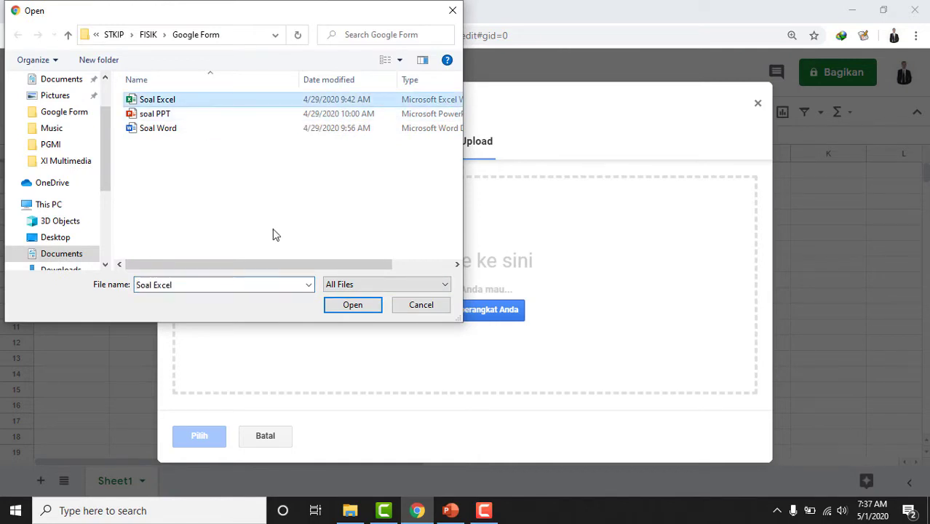
left_click(352, 312)
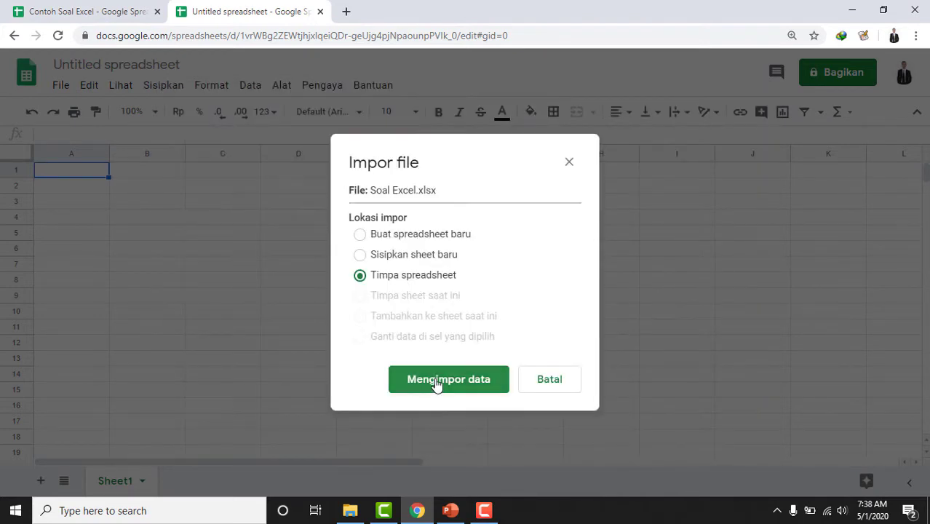
left_click(438, 384)
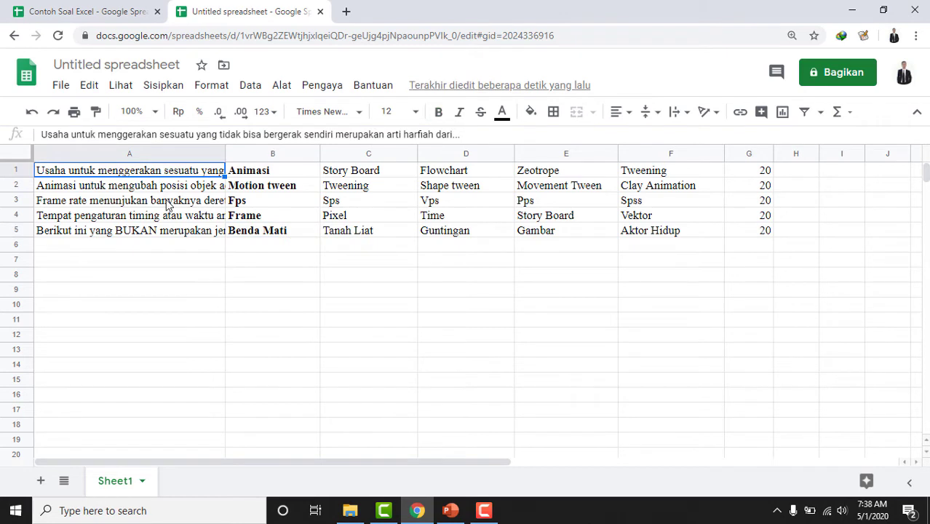
left_click(222, 216)
left_click(308, 217)
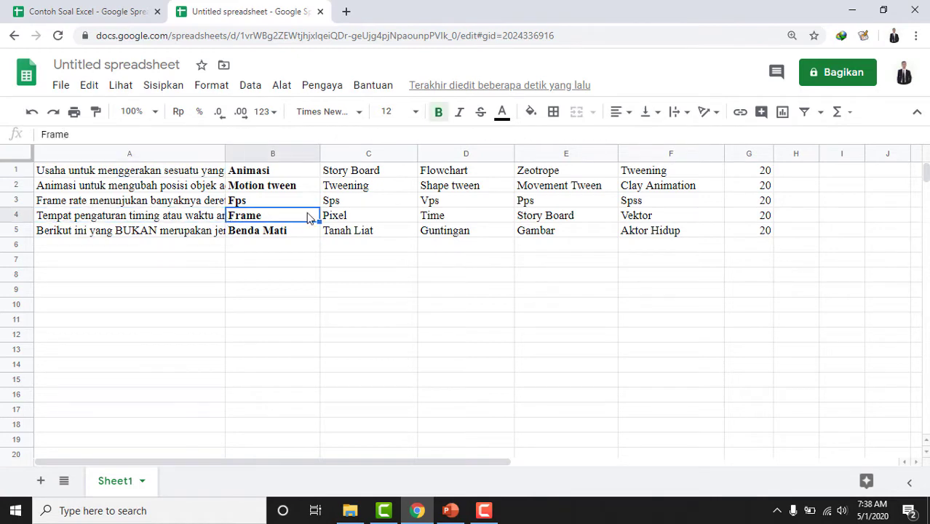
- Rename the imported spreadsheet as Contoh soal Excel
left_click(180, 65)
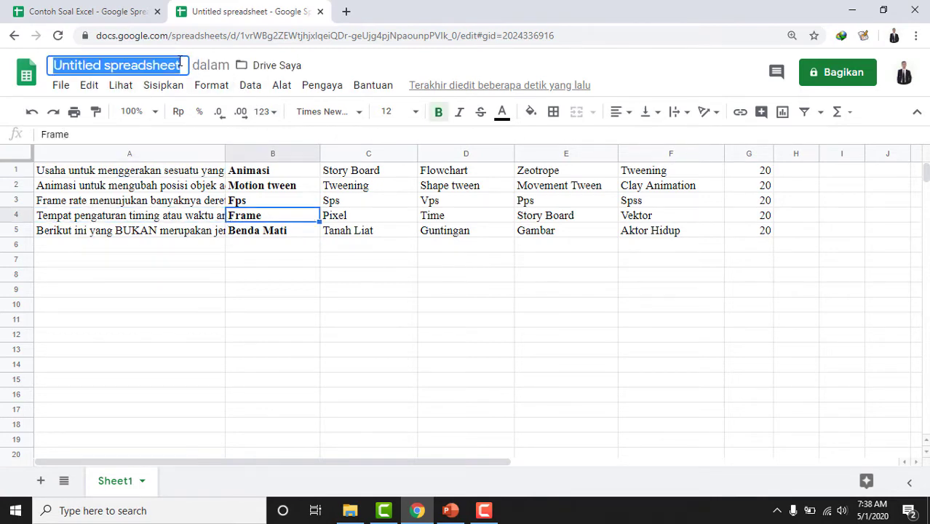
type("Con")
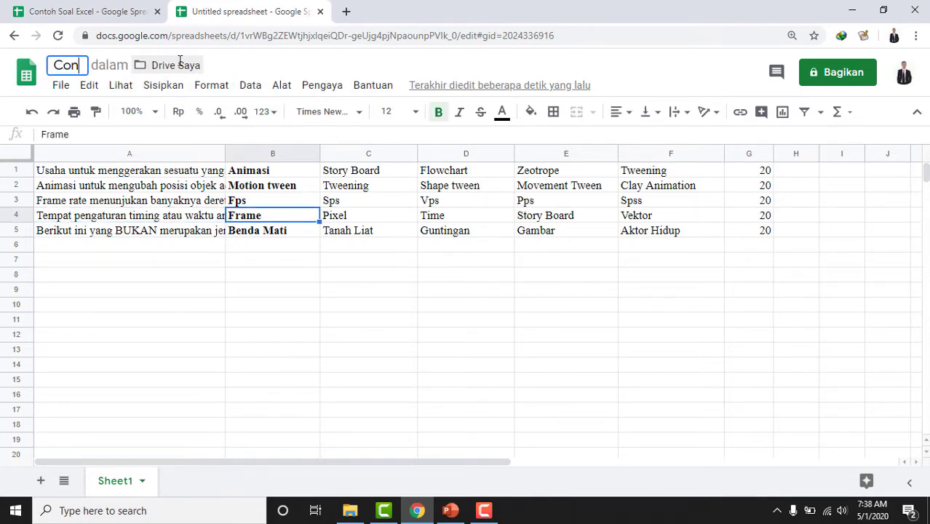
type("toh s")
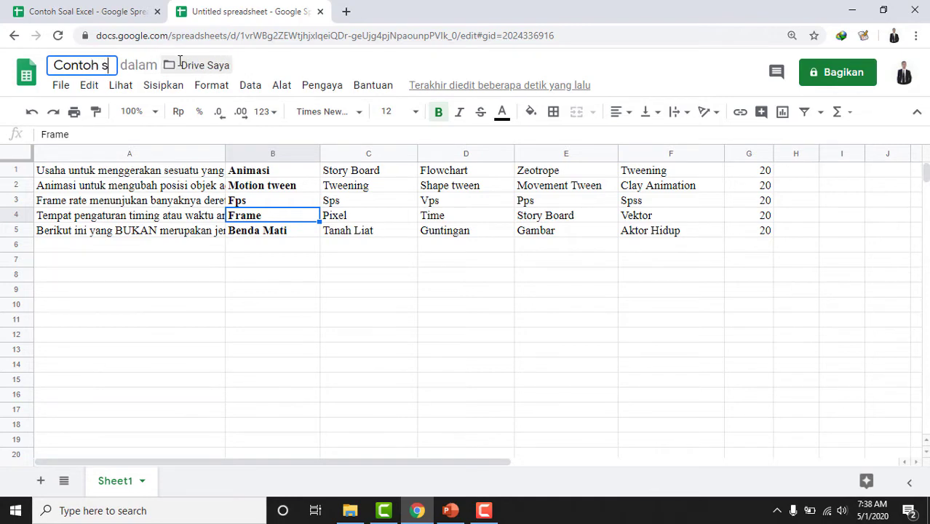
type("oal Excel")
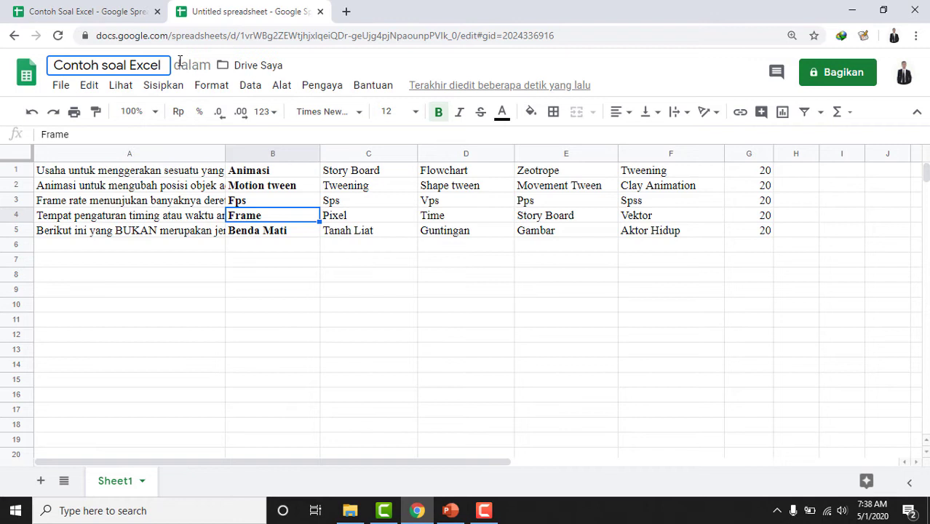
key("Return")
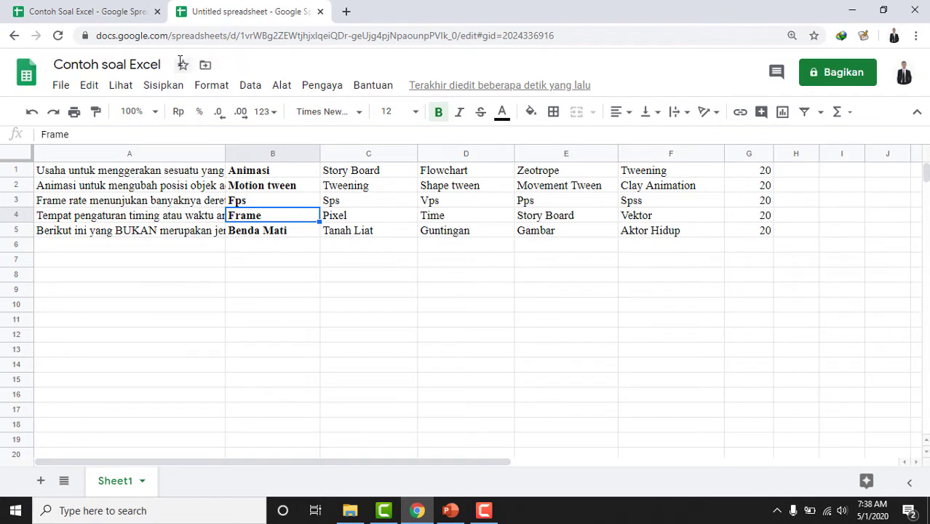
left_click(550, 337)
left_click(559, 230)
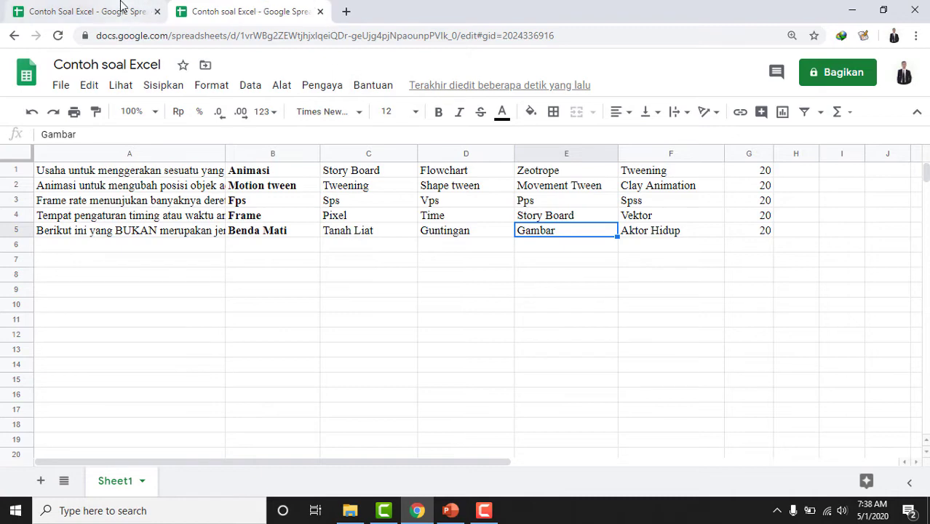
- Create a blank Google Docs document in a new browser tab and open the Soal Word file from the Google Form folder
left_click(347, 12)
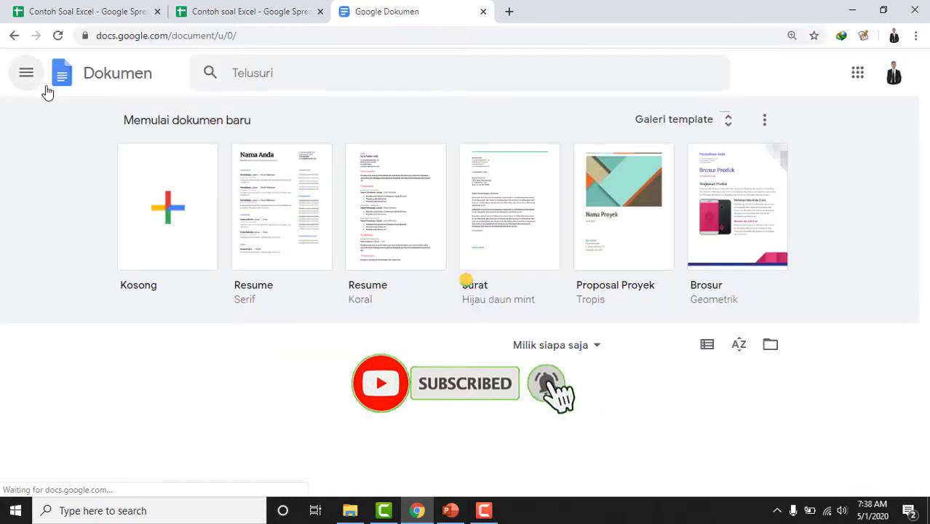
left_click(191, 216)
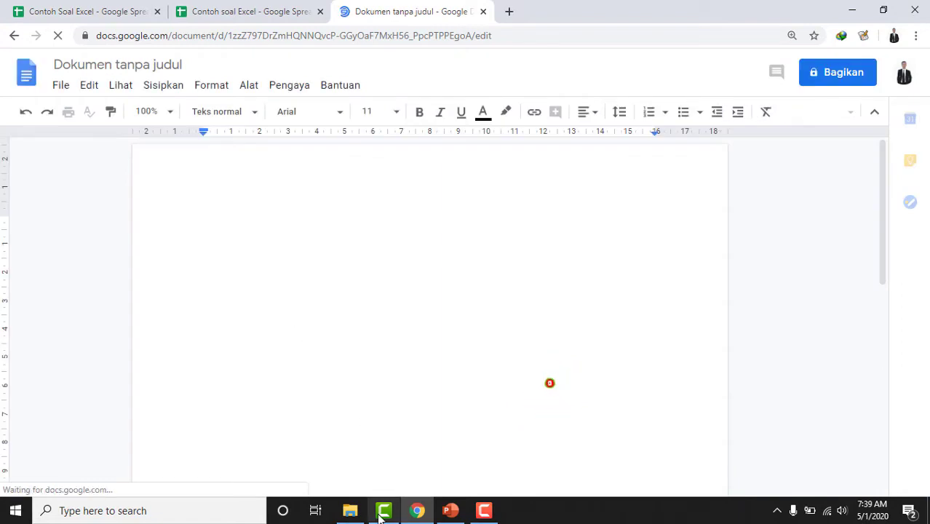
left_click(350, 510)
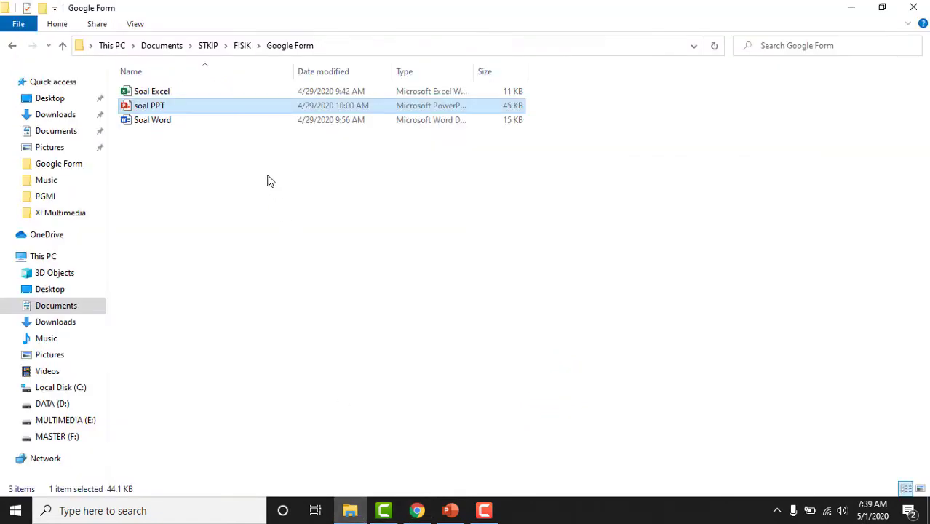
left_click(173, 124)
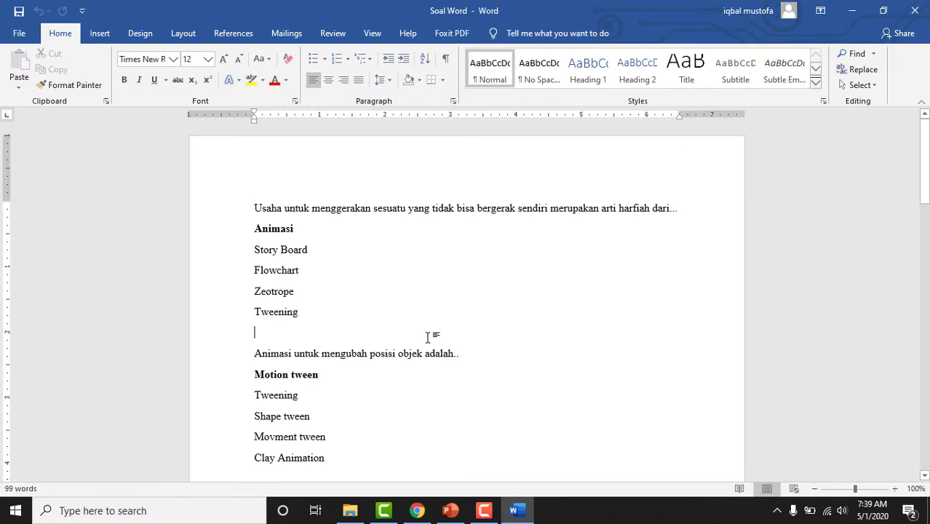
- Copy all the questions from the Soal Word document and paste them into the blank Google Docs document
key("ctrl+a")
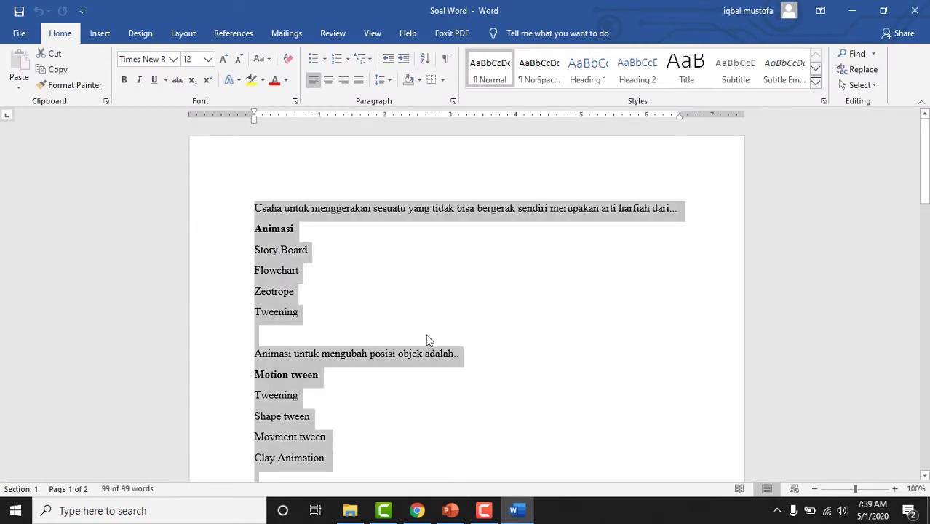
key("ctrl+c")
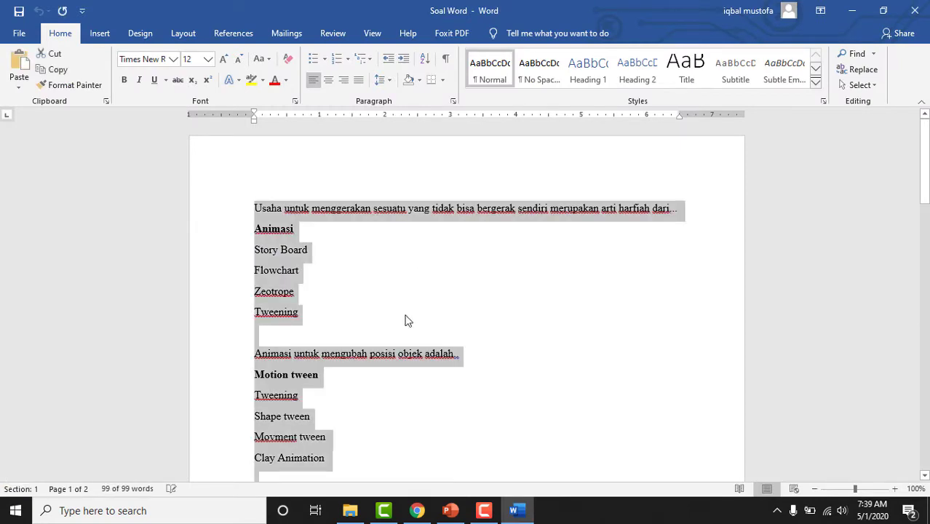
key("alt+Tab")
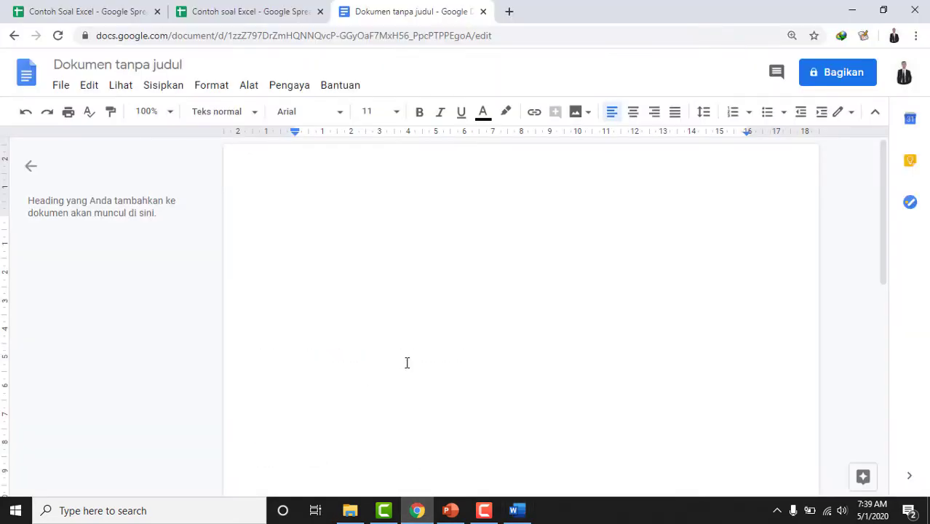
key("ctrl+v")
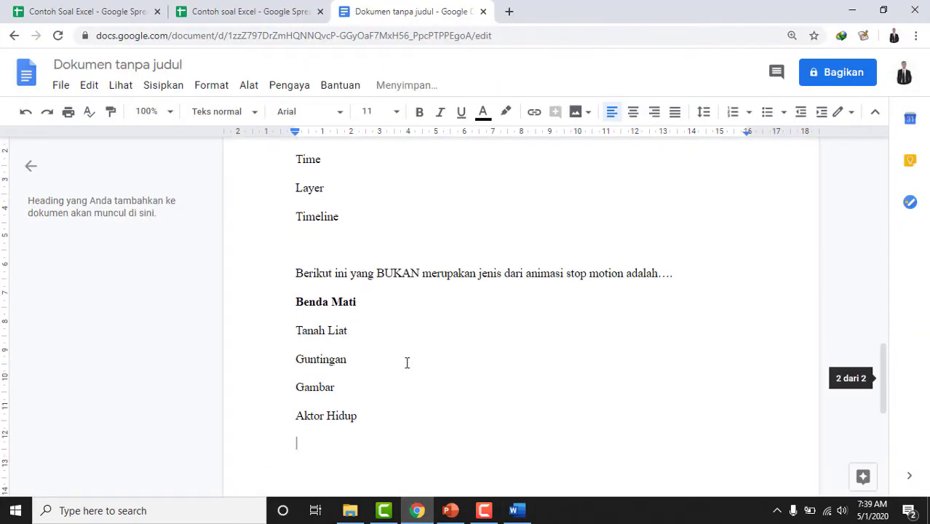
scroll(496, 376, "up", 4)
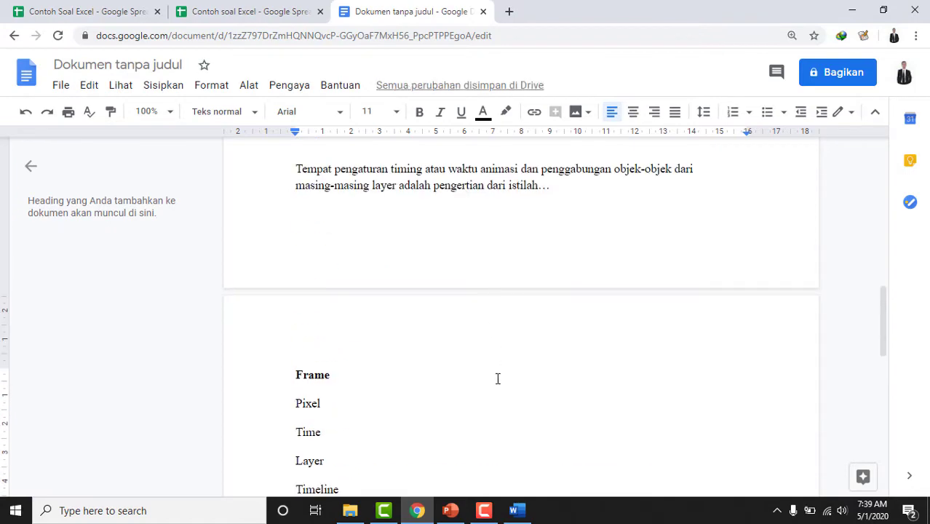
scroll(505, 378, "down", 1)
scroll(505, 378, "down", 3)
scroll(502, 363, "up", 4)
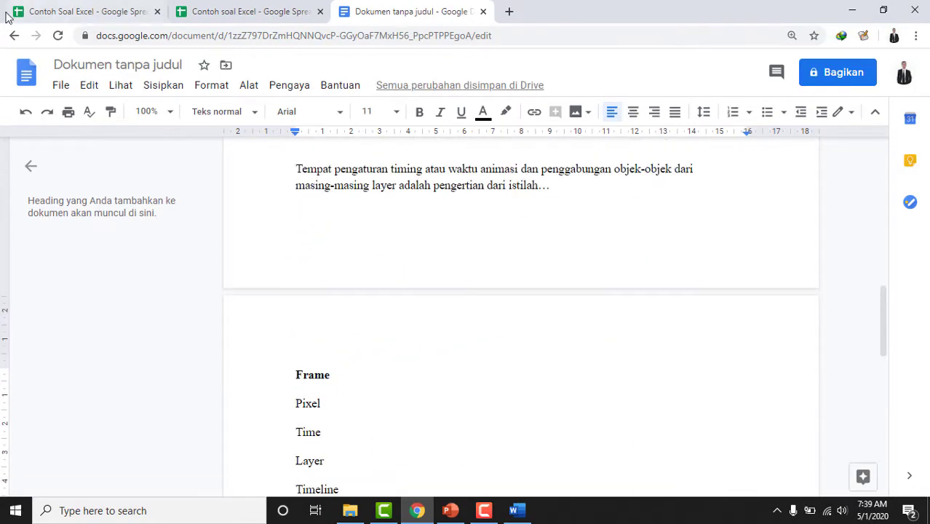
- Rename the Google Docs document holding the pasted questions as Contoh soal Word
left_click(180, 67)
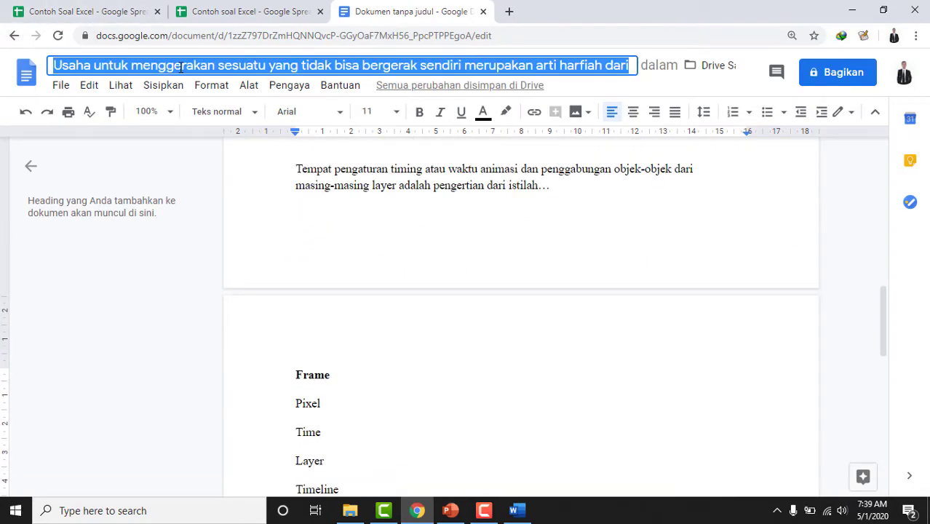
type("Con")
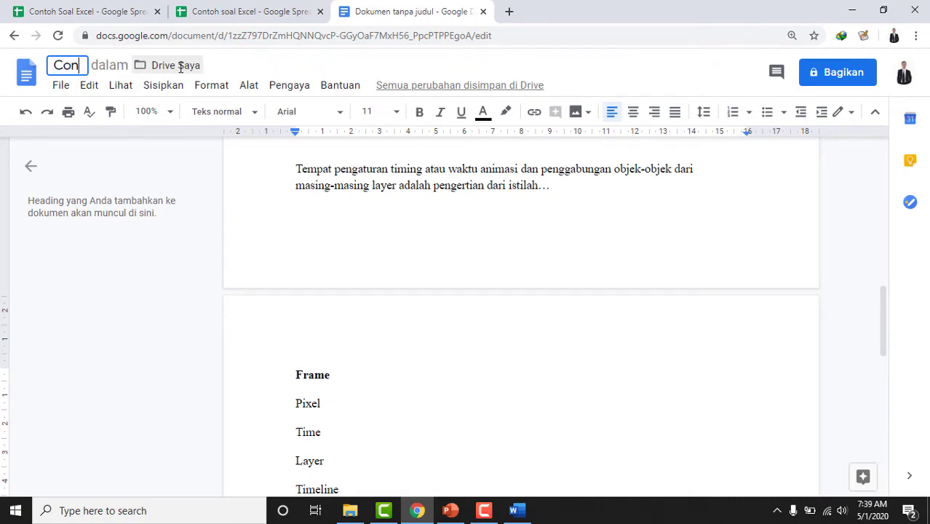
type("toh s")
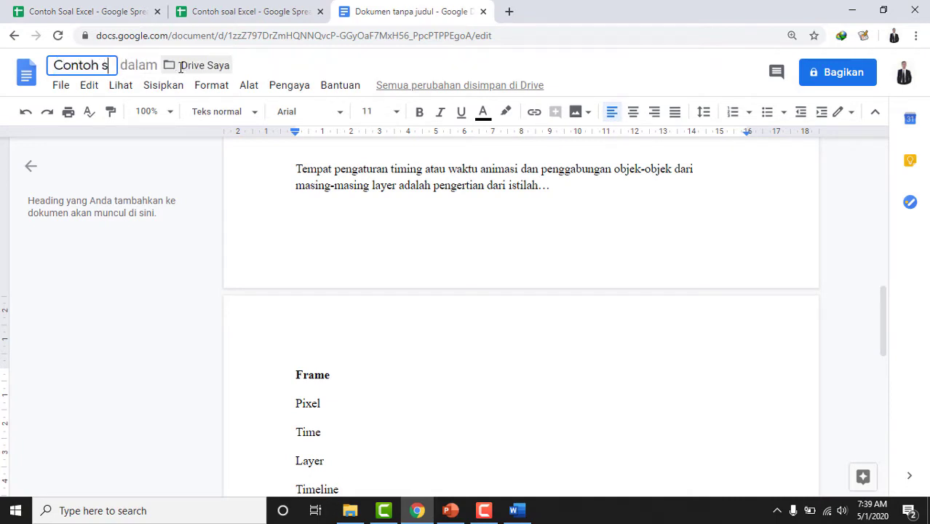
type("oal Word")
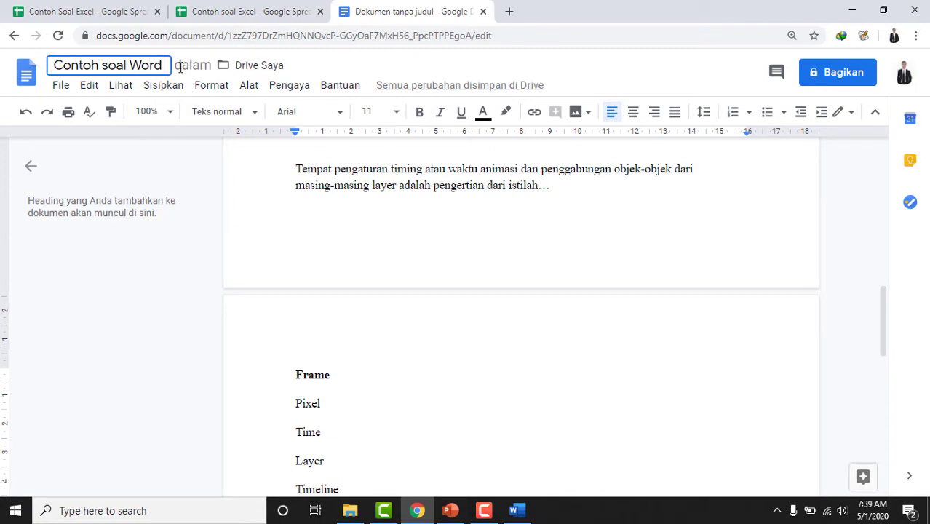
key("Return")
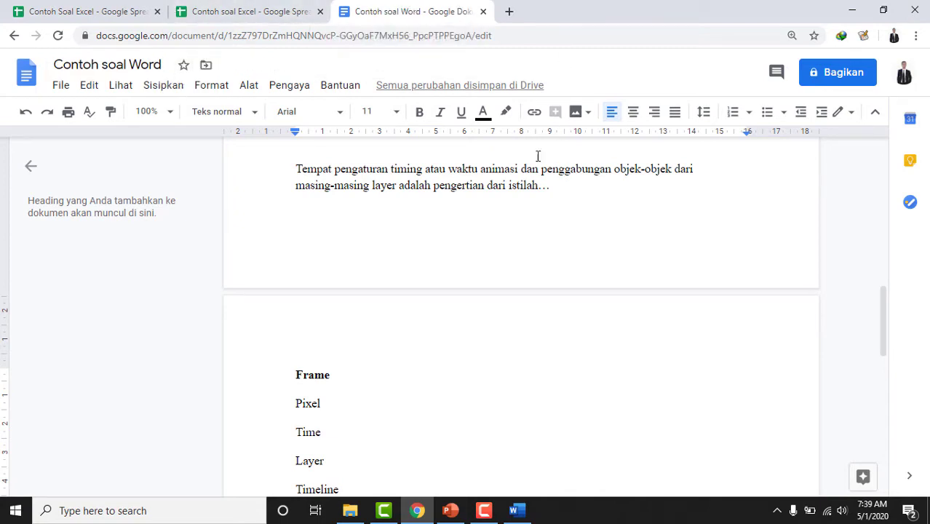
- Open the Google Slides home page in a new browser tab
left_click(510, 12)
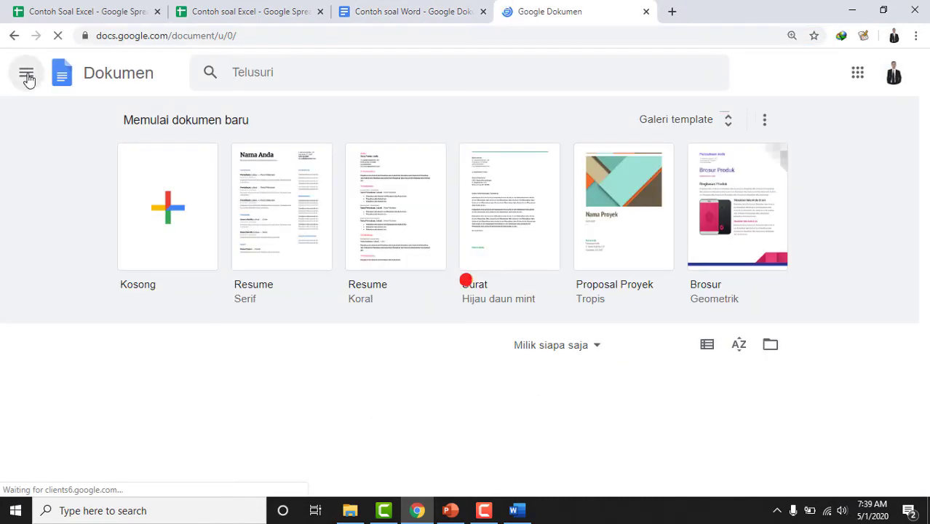
left_click(26, 76)
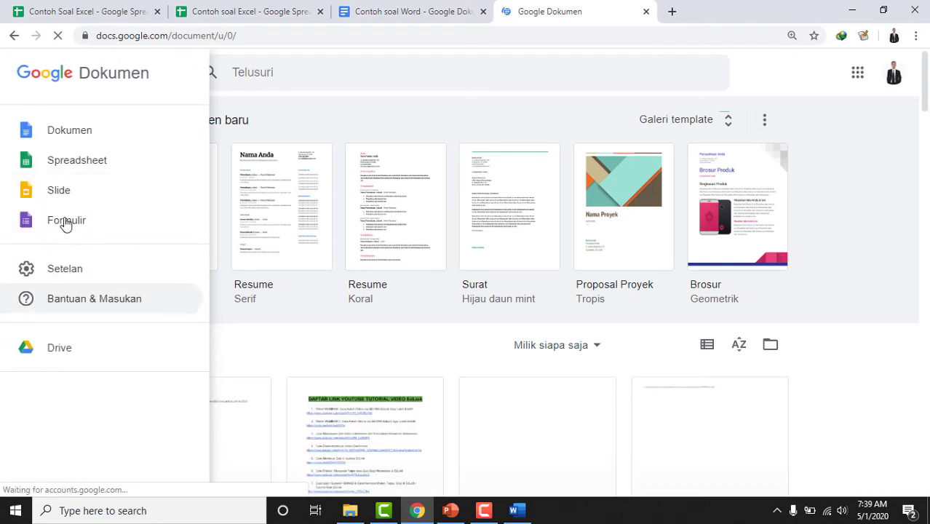
left_click(85, 195)
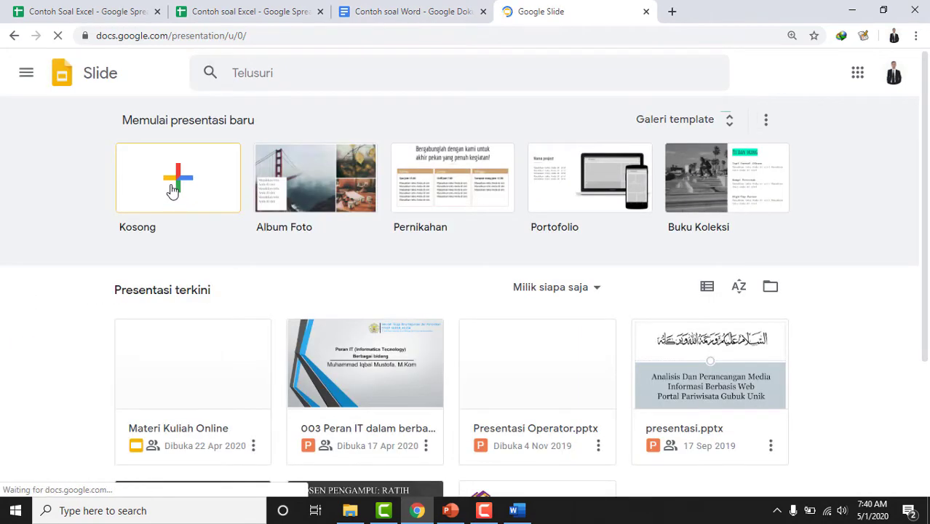
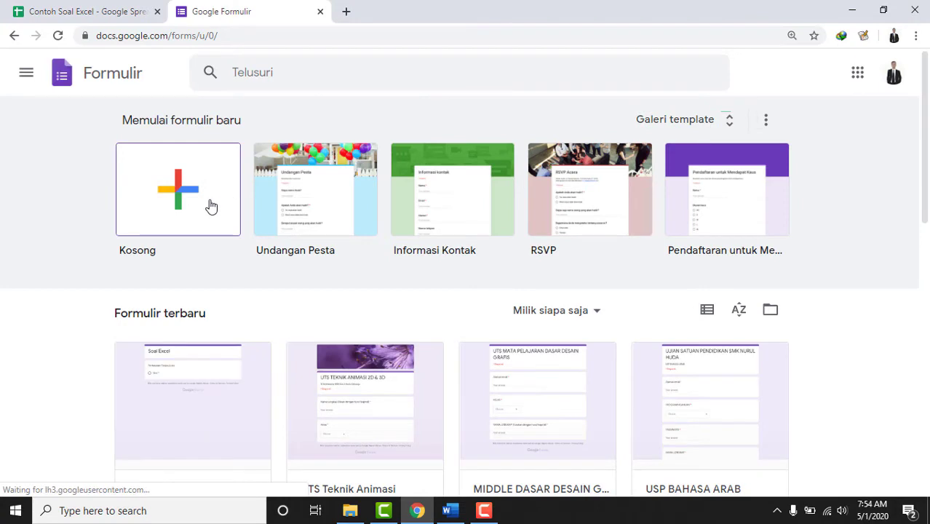
- Create a blank Google Forms form and title it Contoh Soal Excel
left_click(206, 188)
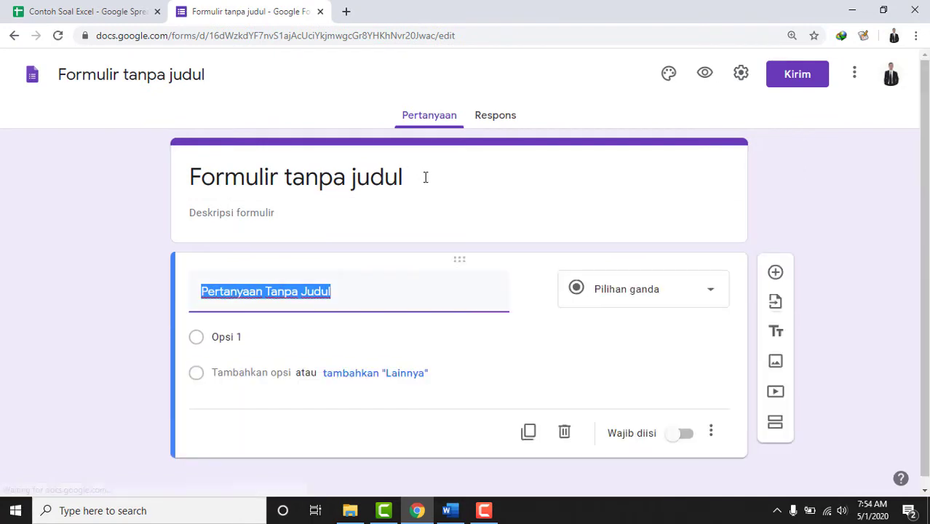
left_click(426, 178)
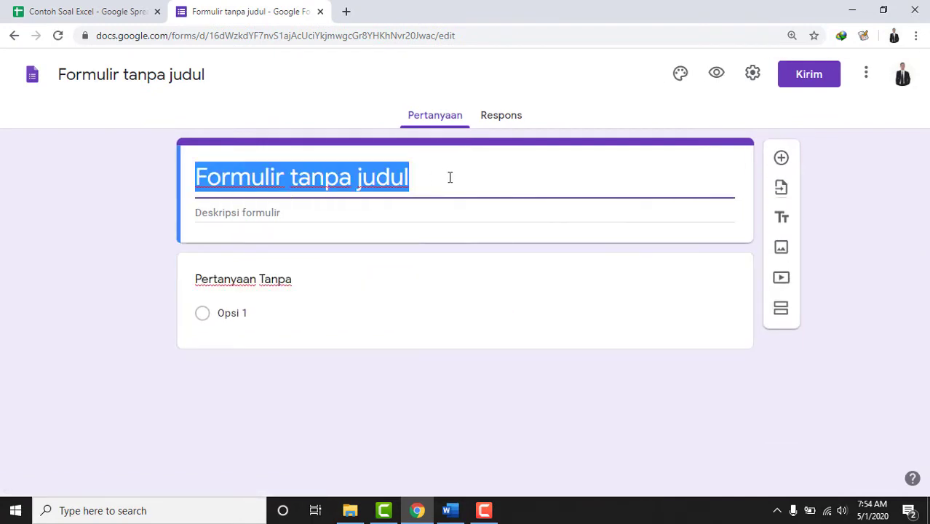
type("Co")
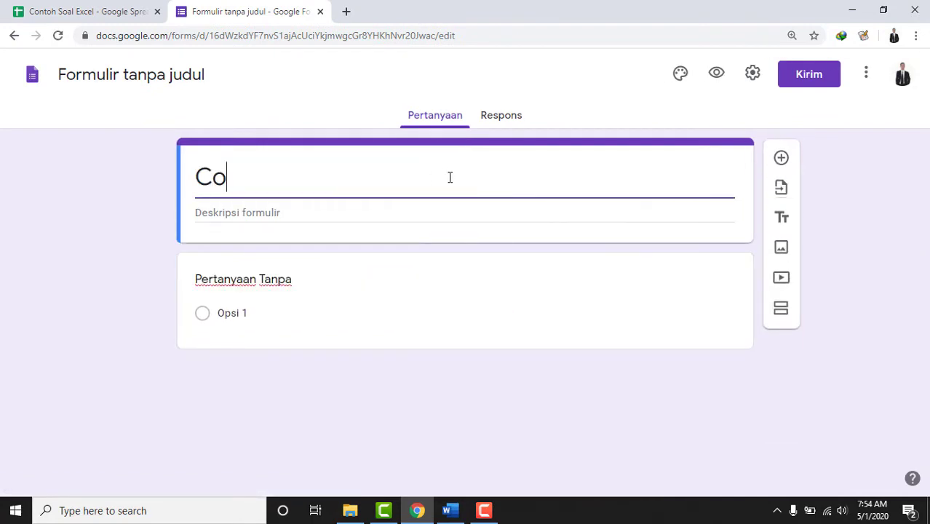
type("ntoh ")
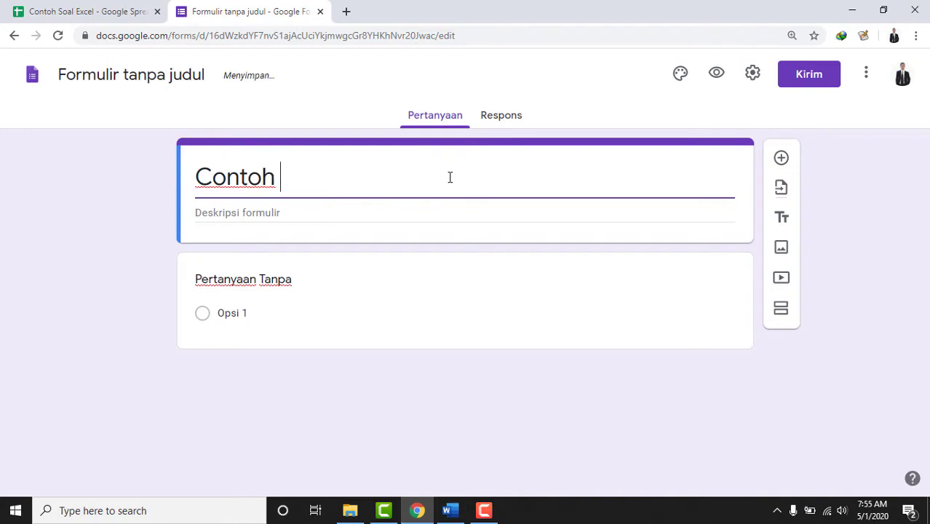
type("Soal Excel")
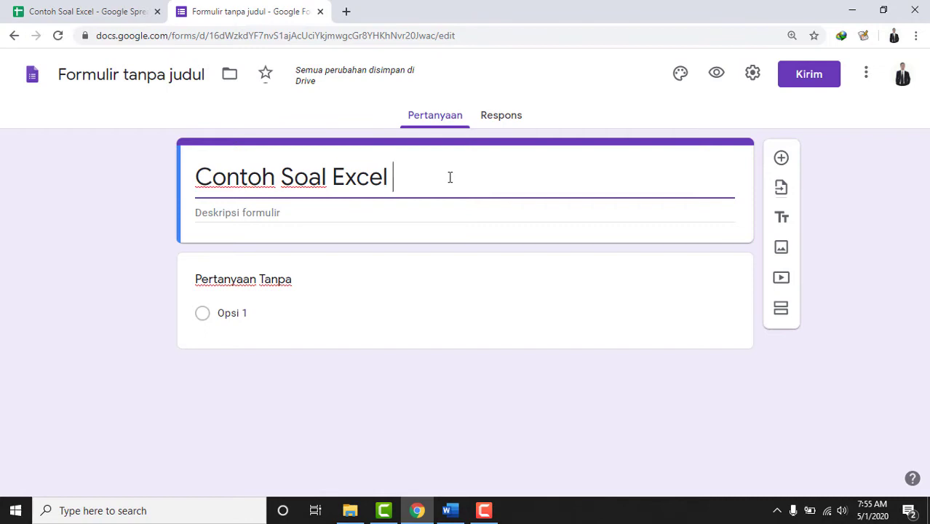
left_click(490, 85)
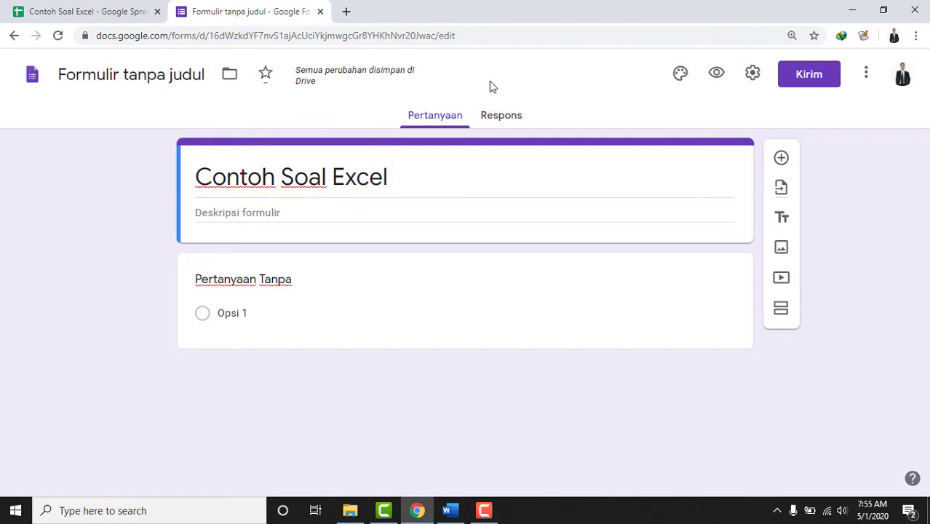
- Open the add-on marketplace from the form and search it for Form Builder
left_click(872, 82)
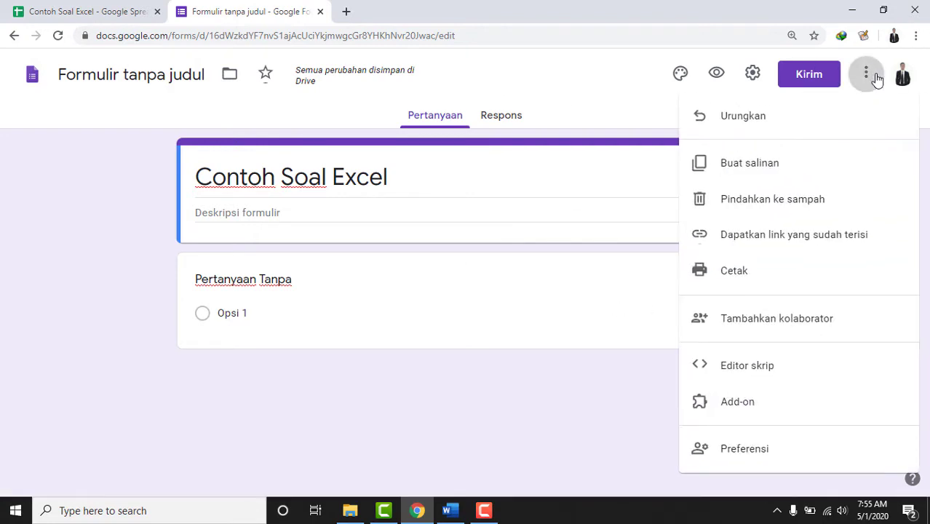
left_click(822, 416)
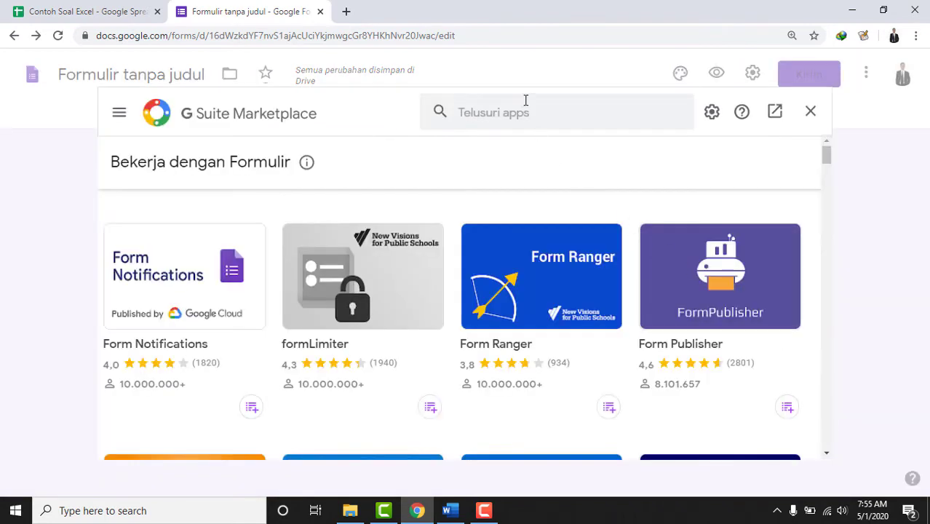
left_click(547, 114)
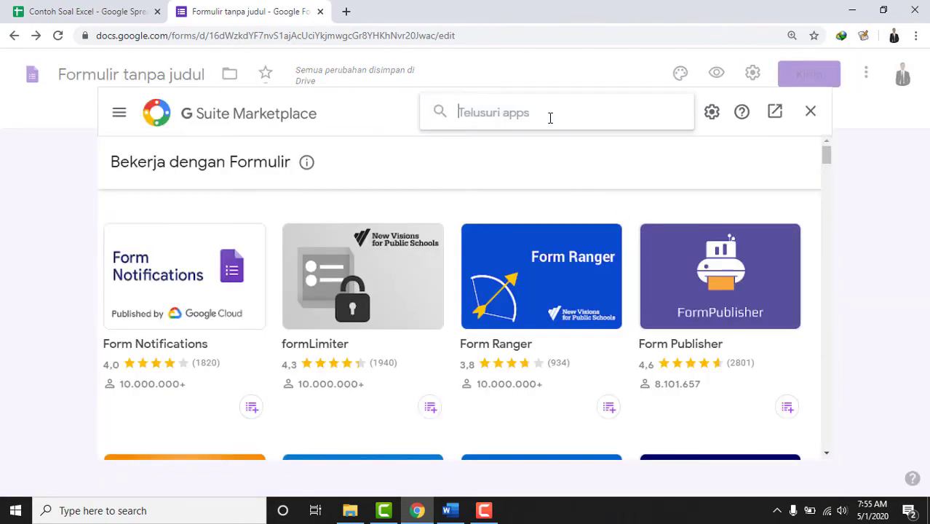
type("Form ")
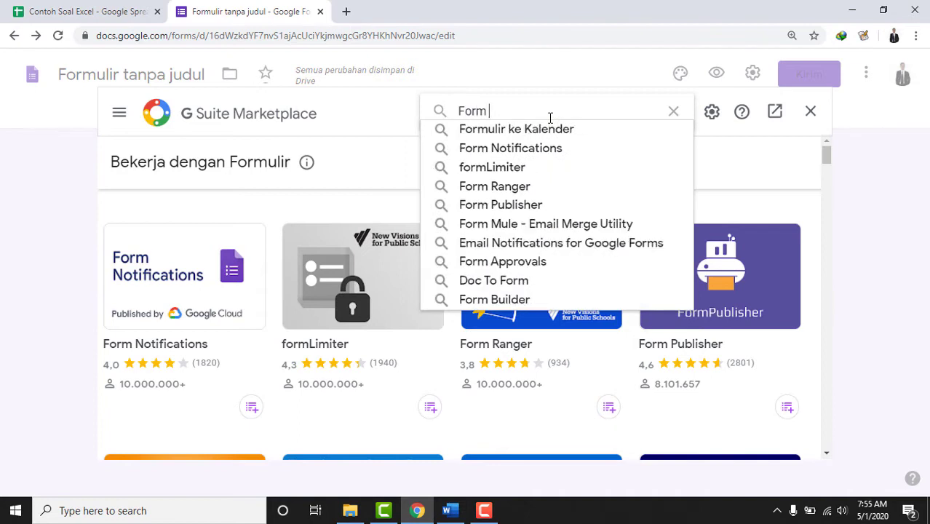
type("Buil")
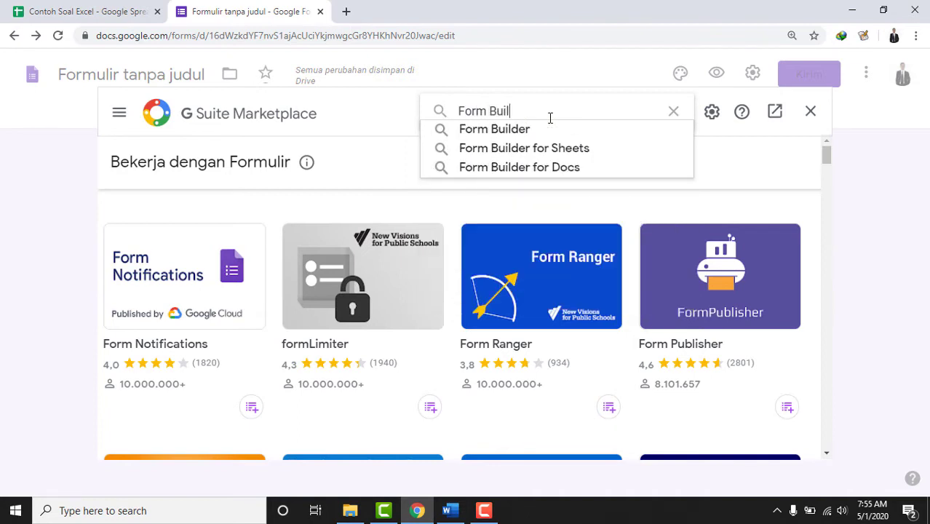
type("der")
key("Return")
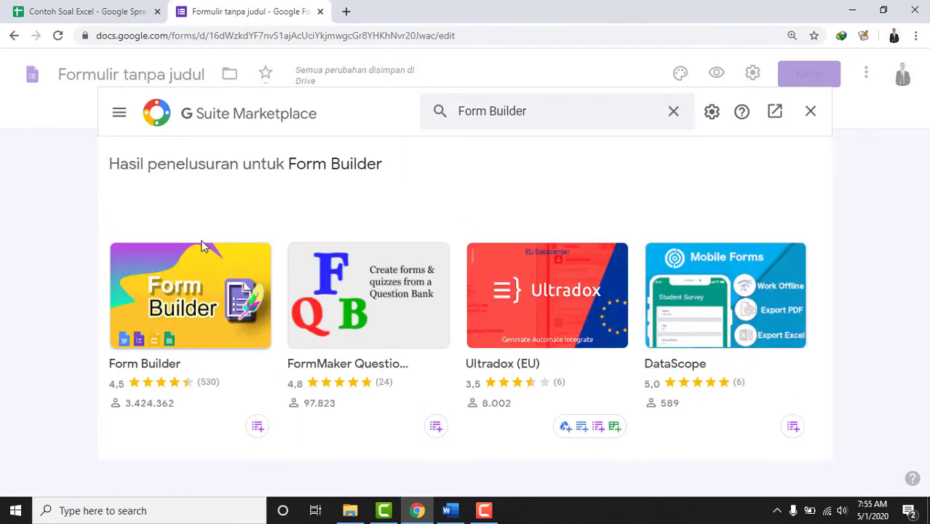
- Install the Form Builder add-on by Jivrus Technologies, granting it access to the Google account, and close the marketplace
left_click(183, 306)
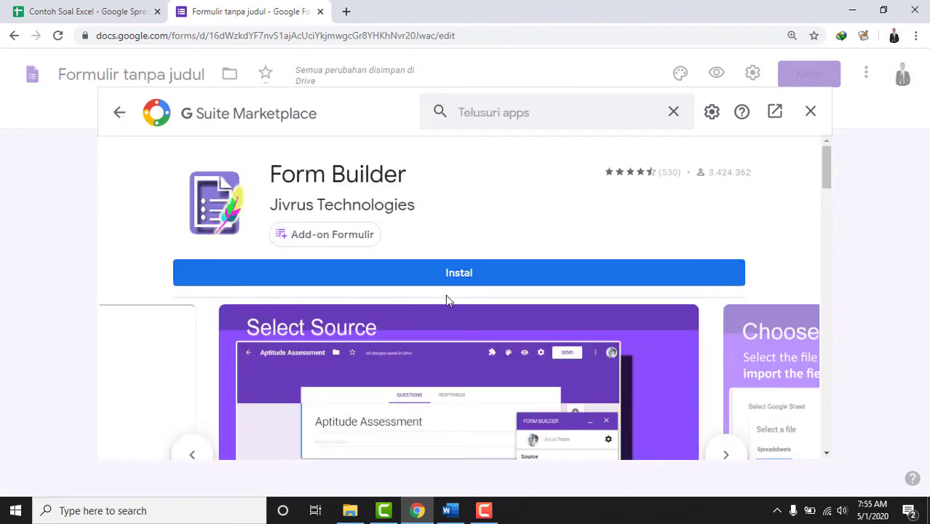
left_click(460, 273)
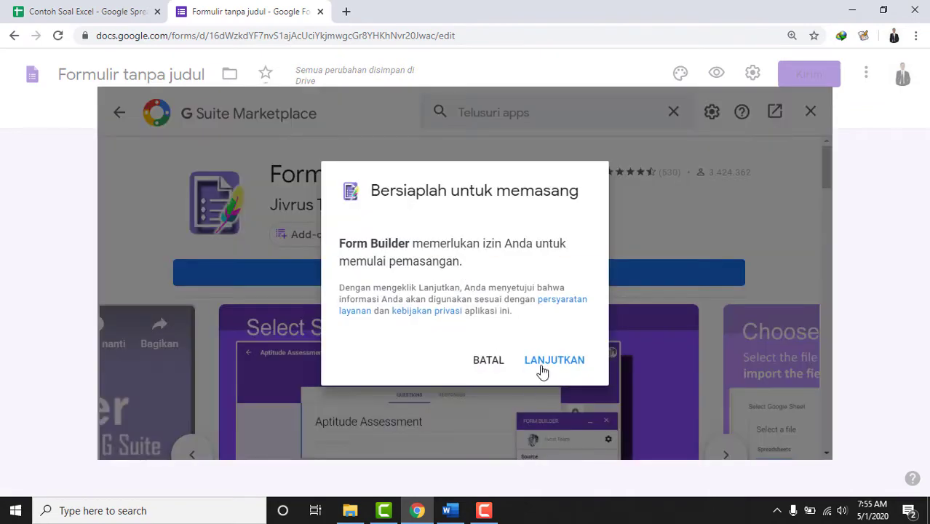
left_click(544, 361)
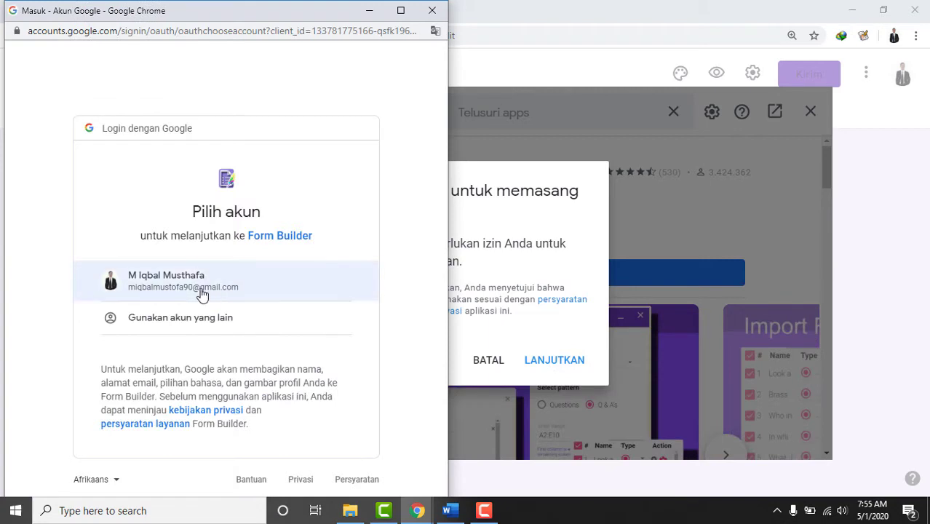
left_click(202, 294)
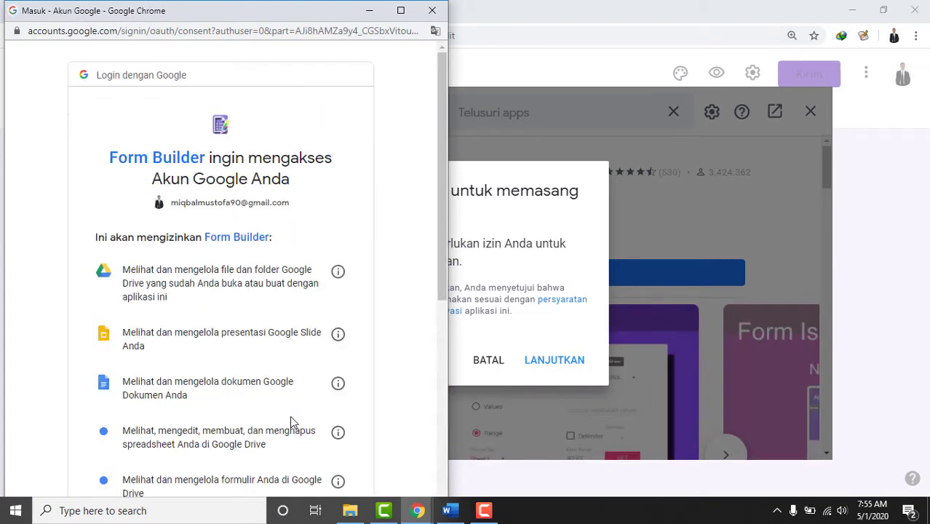
scroll(290, 351, "down", 6)
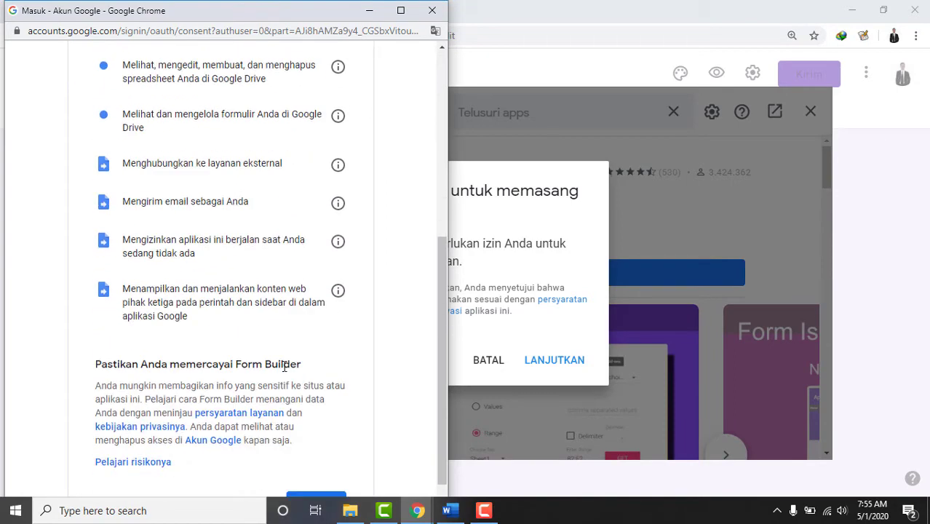
left_click(318, 435)
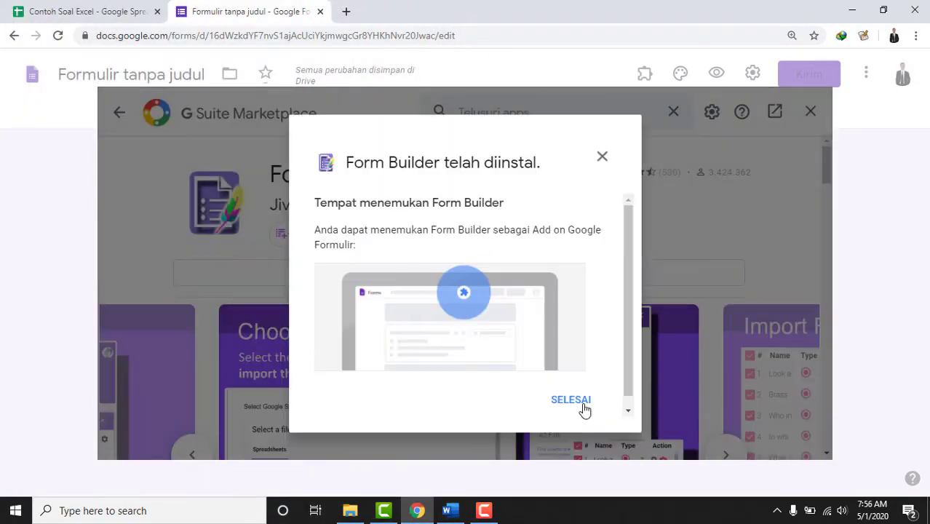
left_click(570, 400)
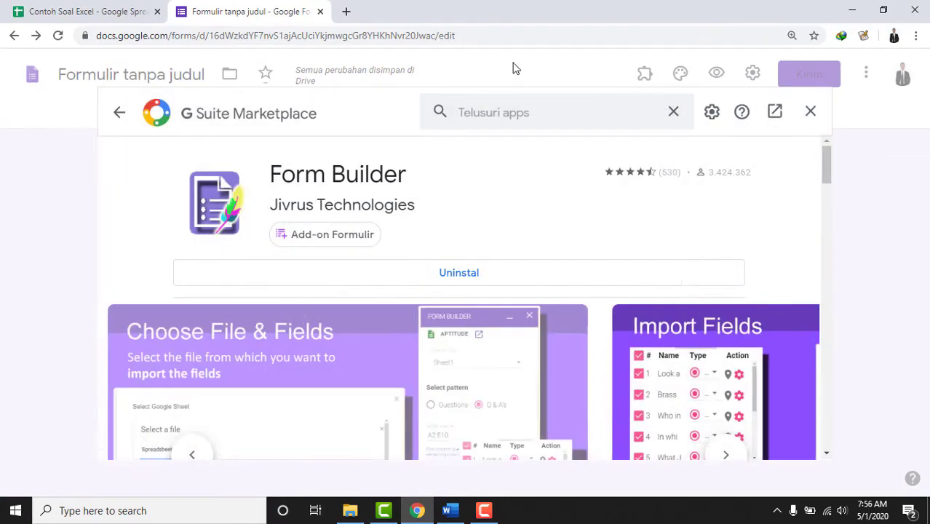
left_click(119, 115)
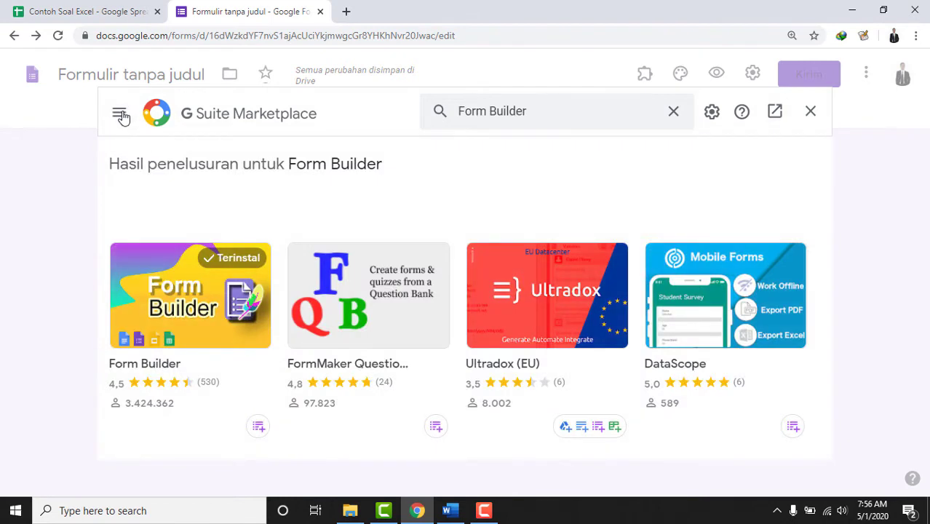
left_click(811, 110)
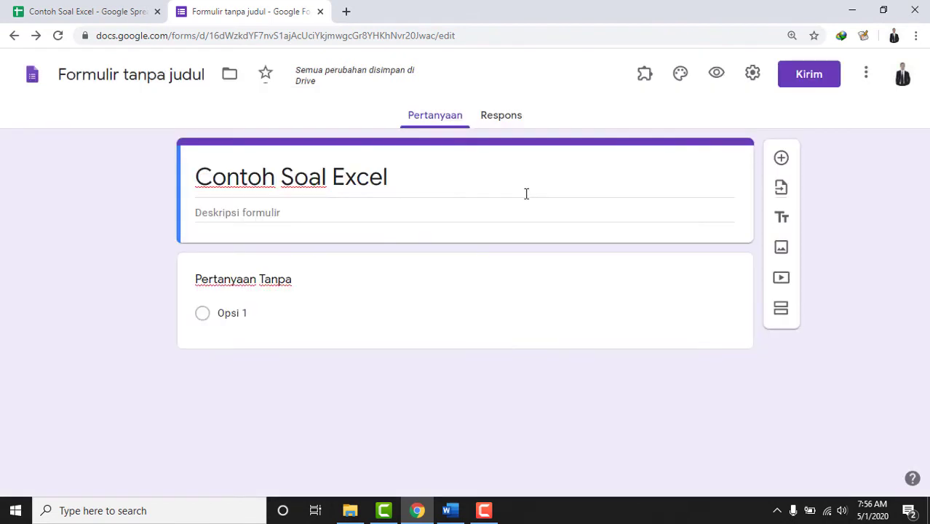
- Start the Form Builder add-on in the Contoh Soal Excel form
left_click(646, 76)
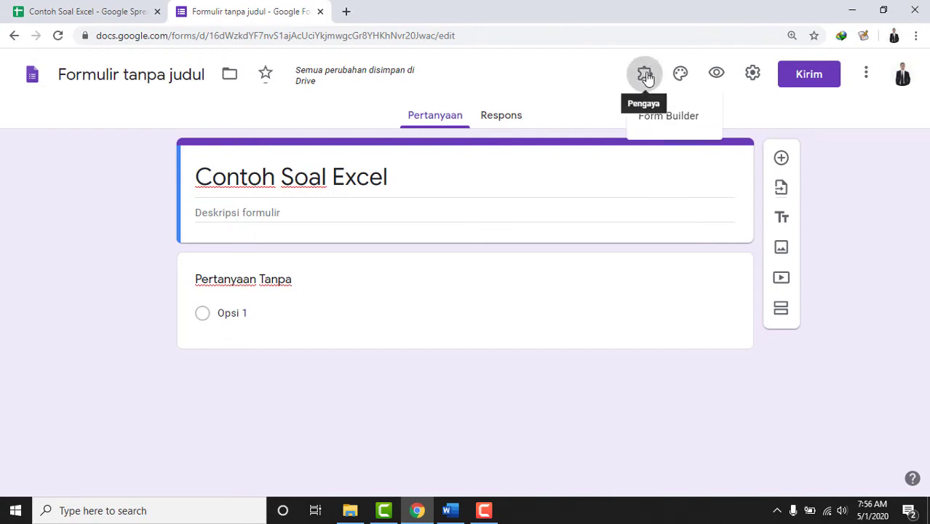
left_click(669, 118)
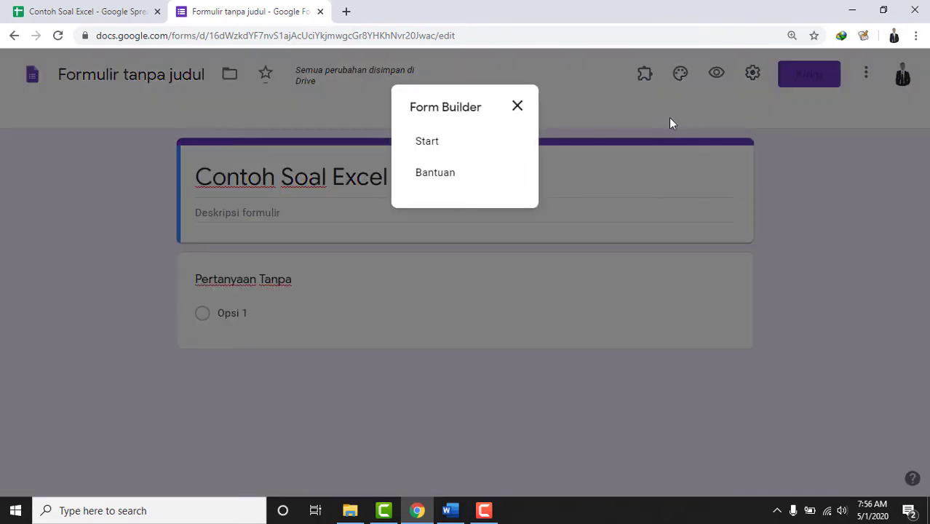
left_click(441, 149)
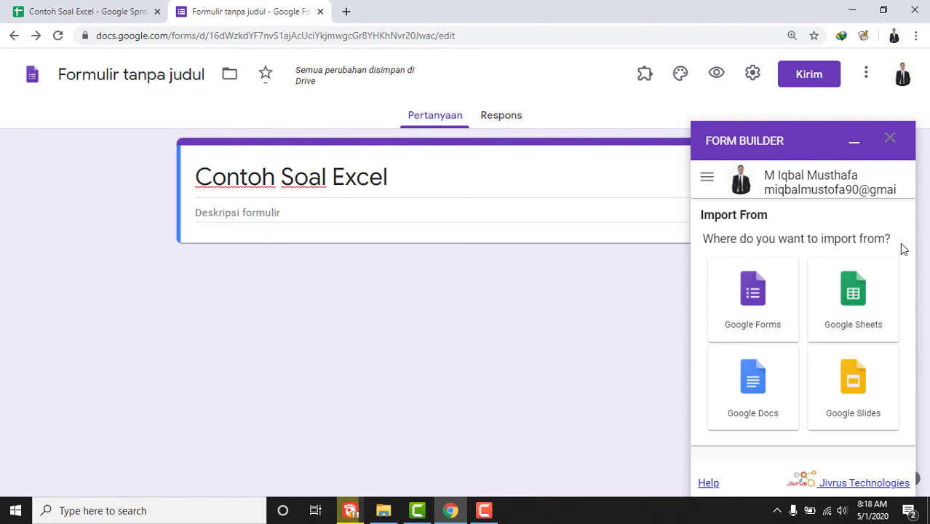
- Choose Google Sheets as the Form Builder import source and select the Contoh soal Excel spreadsheet
left_click(872, 323)
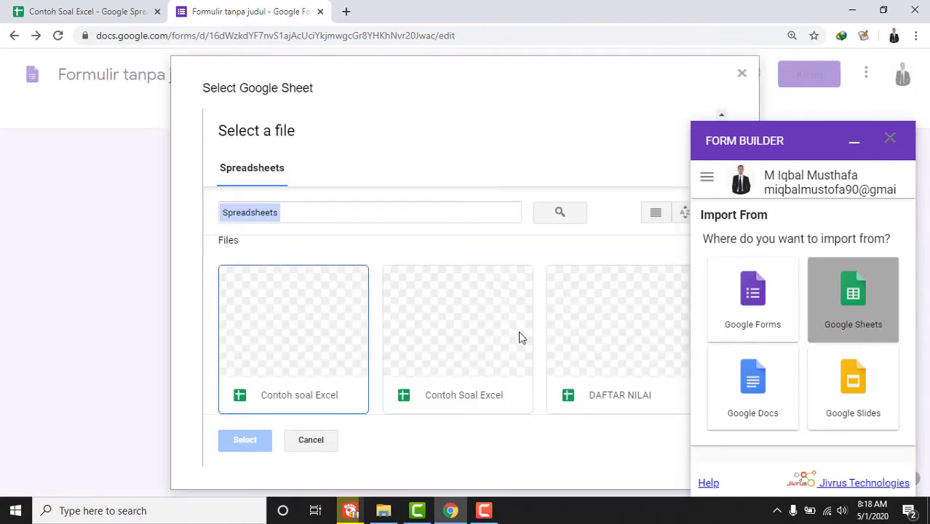
scroll(521, 337, "down", 2)
scroll(528, 350, "up", 3)
scroll(542, 295, "down", 2)
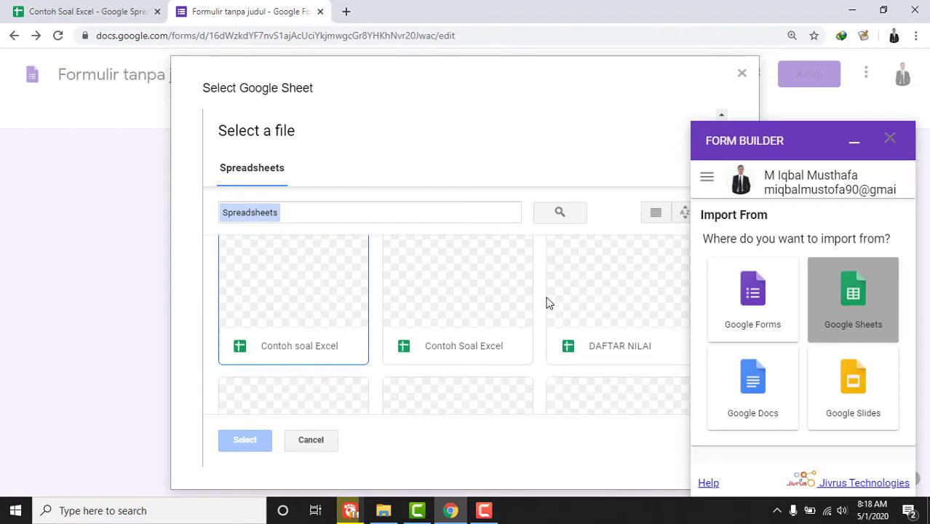
scroll(545, 287, "up", 2)
scroll(540, 307, "down", 3)
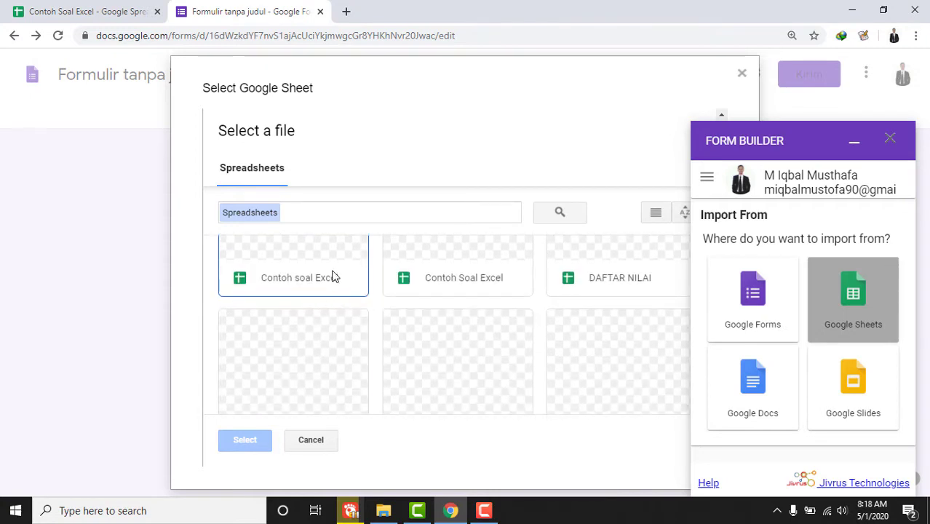
left_click(334, 278)
scroll(364, 273, "up", 3)
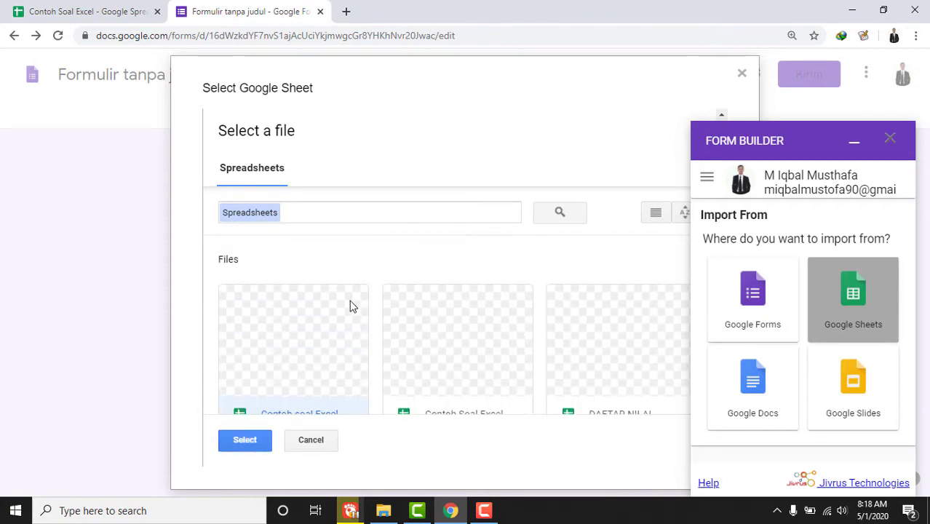
scroll(352, 306, "down", 2)
left_click(245, 441)
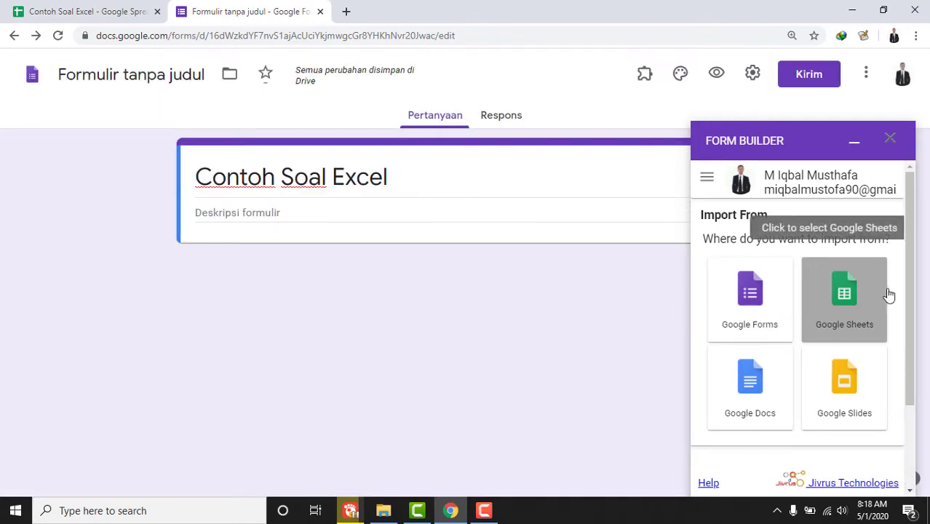
- Choose Sheet1 as the tab of the Contoh soal Excel spreadsheet to import from
scroll(874, 347, "down", 2)
scroll(866, 331, "up", 2)
scroll(858, 339, "down", 2)
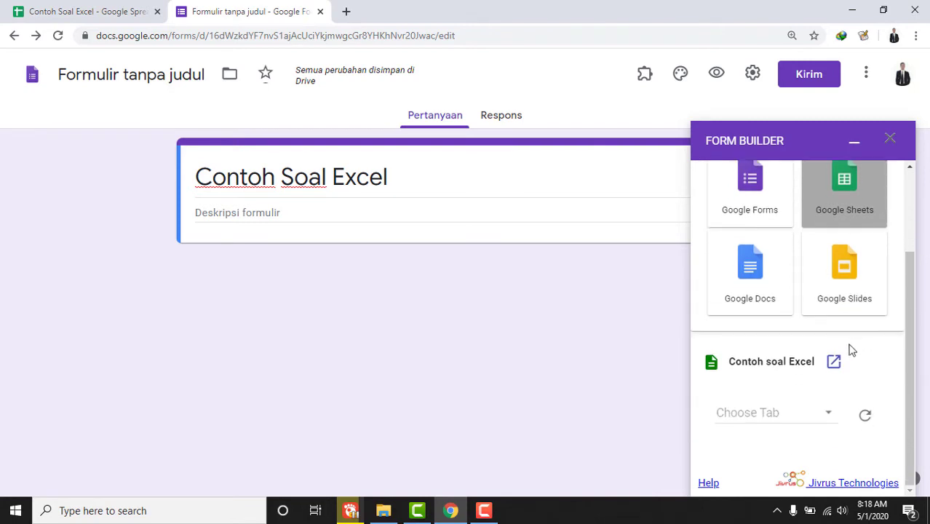
left_click(829, 414)
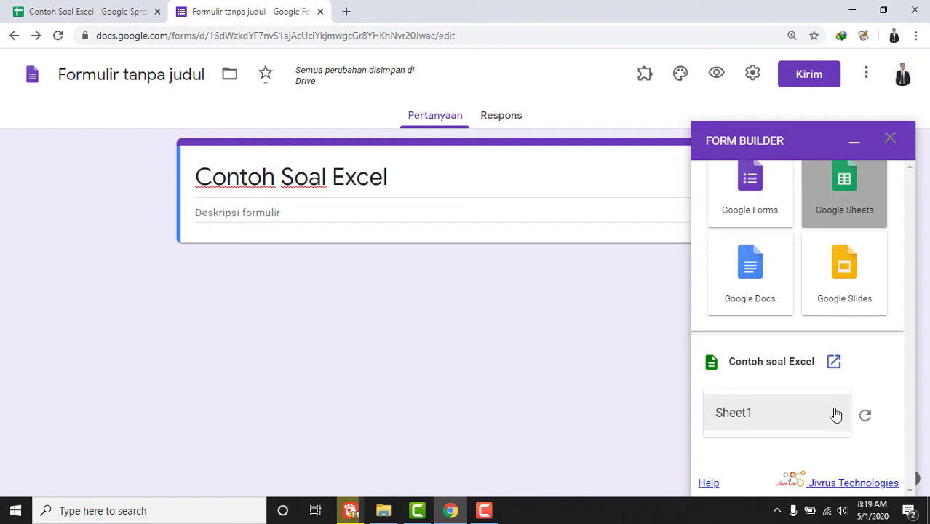
left_click(835, 413)
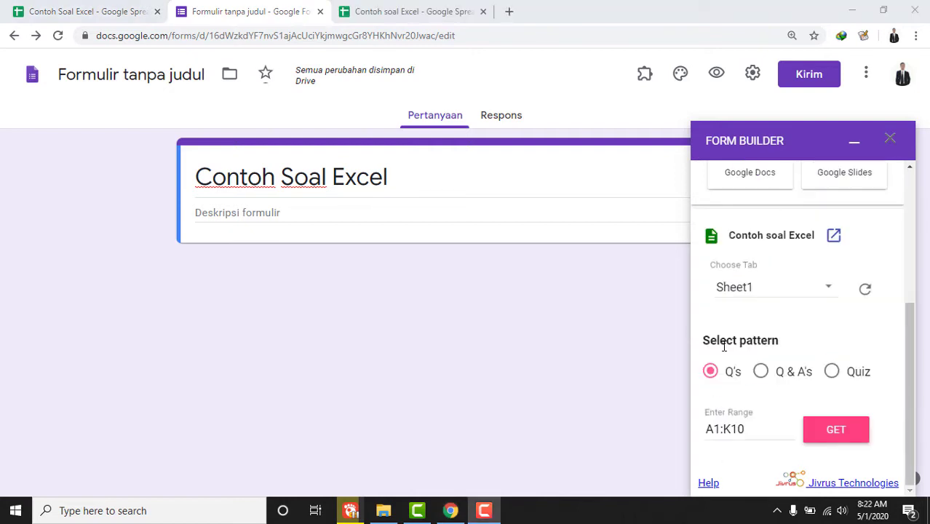
- Set the Form Builder import pattern to Quiz and review its column settings
left_click(832, 372)
scroll(851, 372, "down", 3)
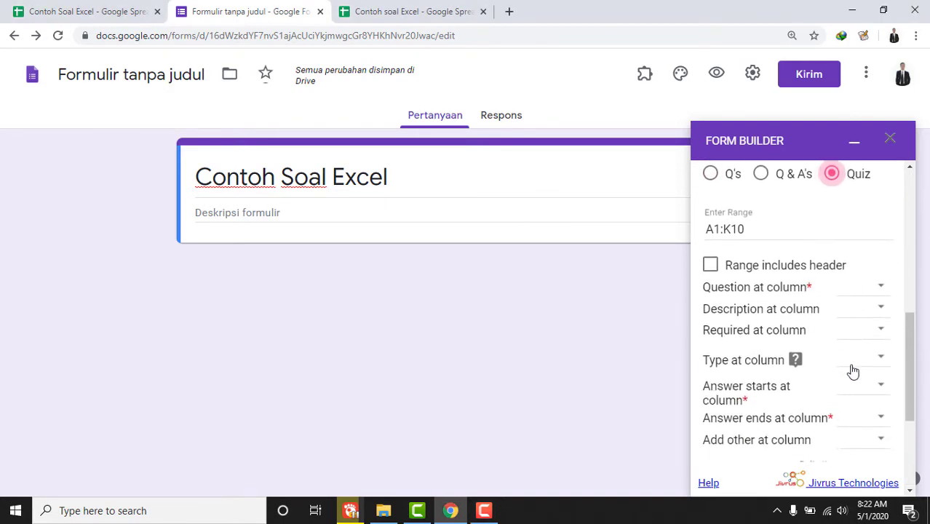
scroll(853, 338, "up", 2)
scroll(855, 334, "down", 1)
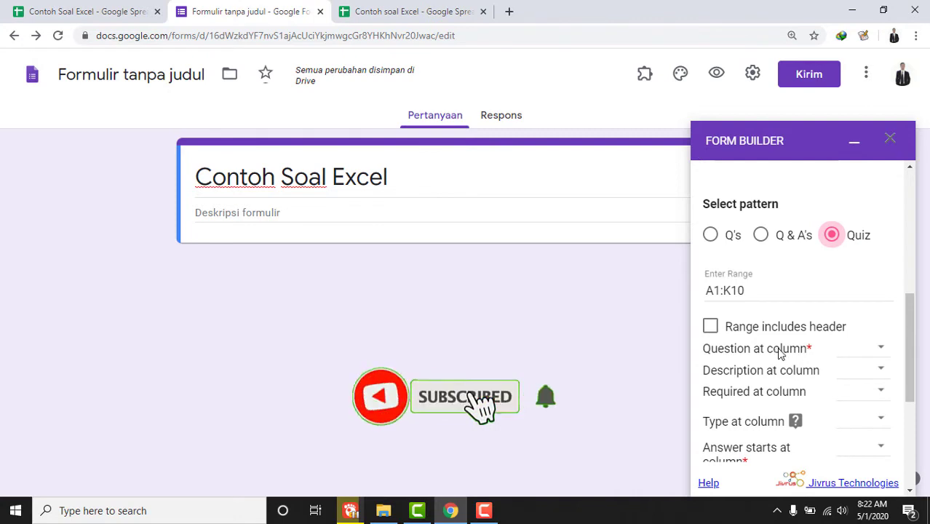
- Check the question column in the Contoh soal Excel spreadsheet and set Question at column to A in Form Builder
left_click(882, 349)
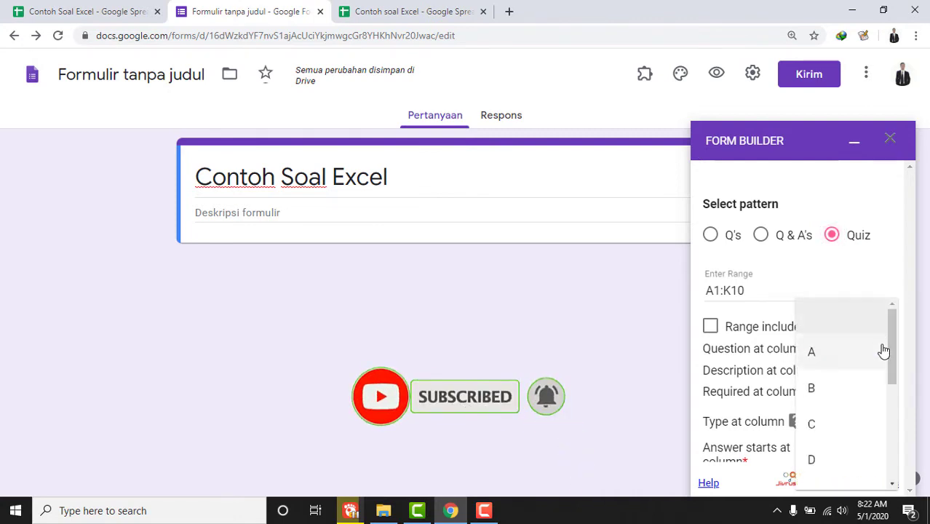
left_click(878, 285)
left_click(405, 11)
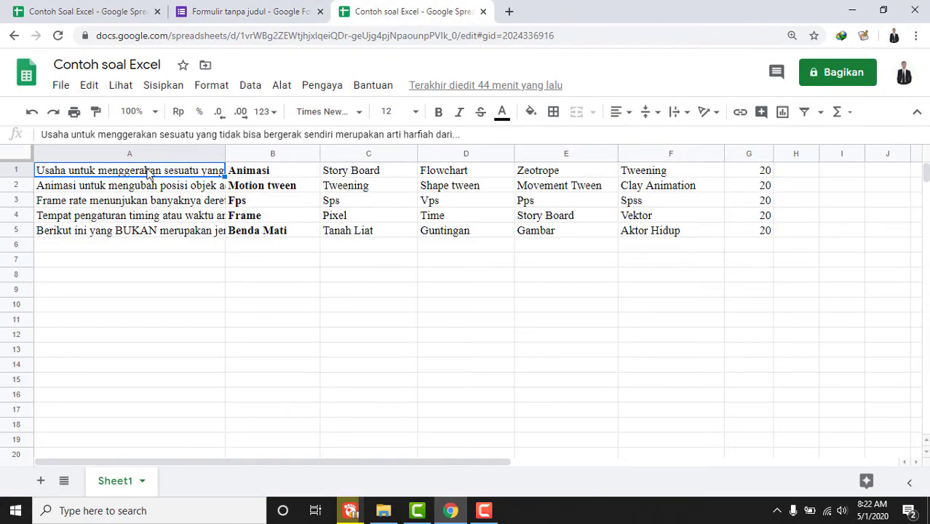
left_click_drag(147, 172, 150, 231)
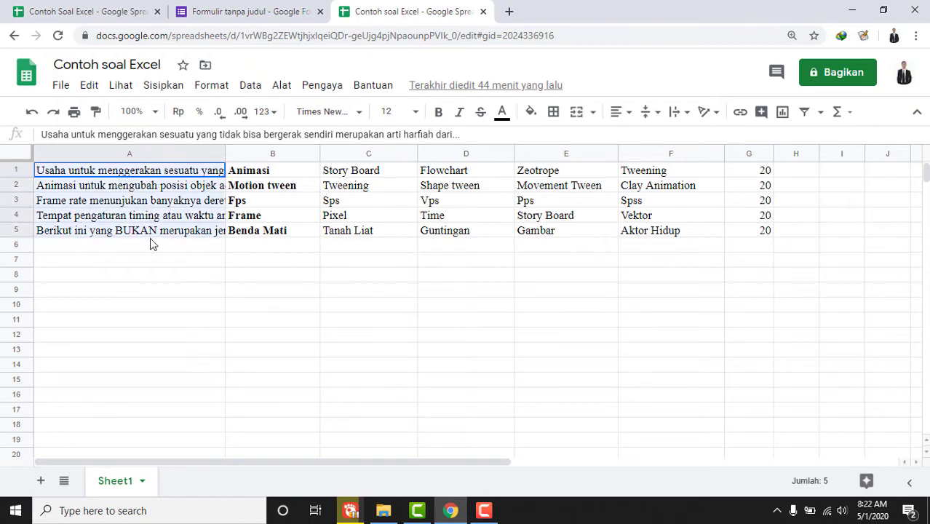
left_click(153, 153)
left_click(163, 173)
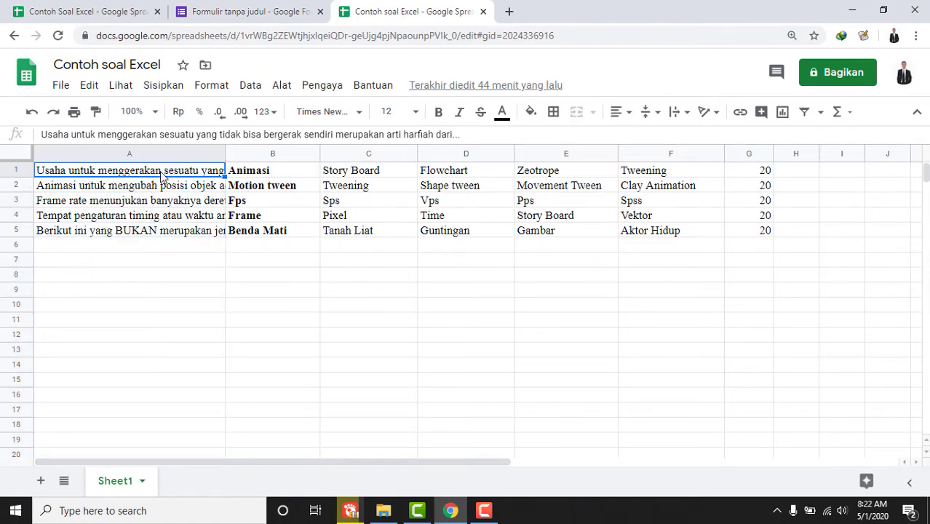
left_click(292, 8)
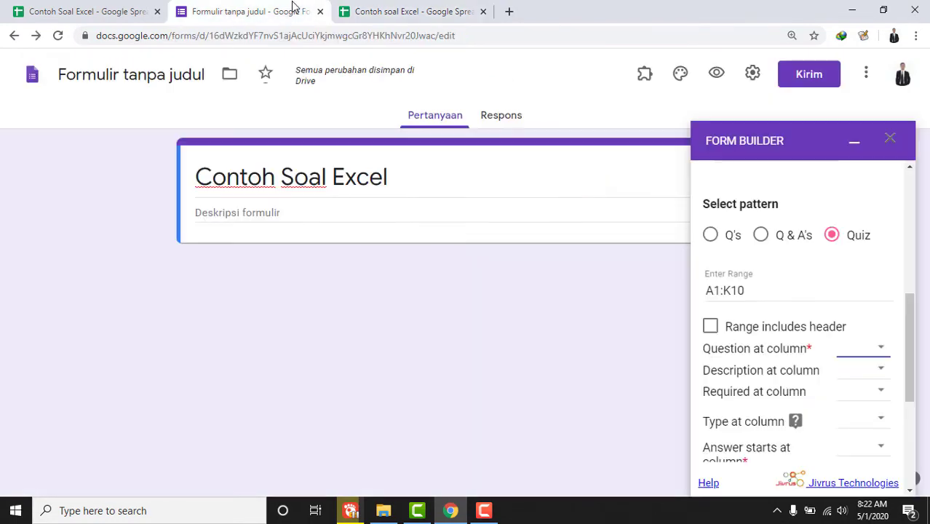
left_click(877, 353)
left_click(839, 357)
- Check the first and last answer-choice columns in the spreadsheet and set Answer starts at column to B in Form Builder
scroll(820, 374, "down", 1)
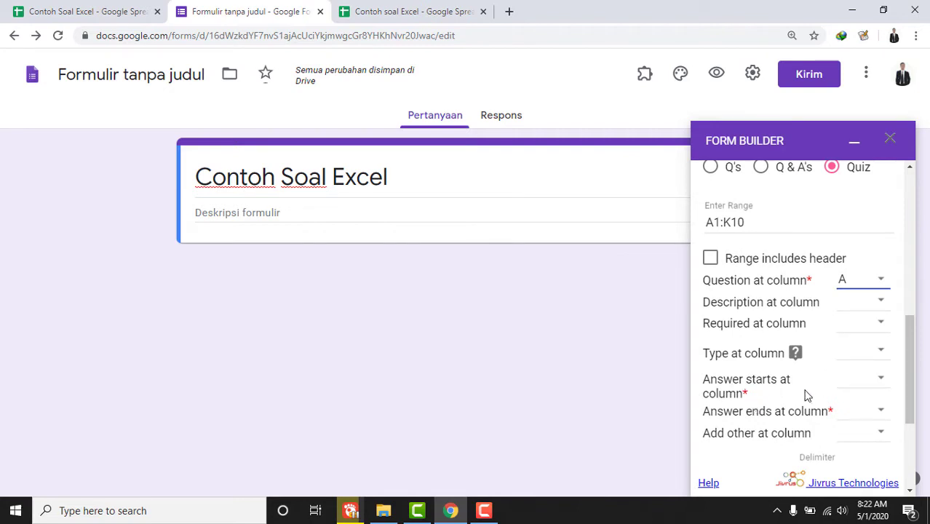
left_click(420, 7)
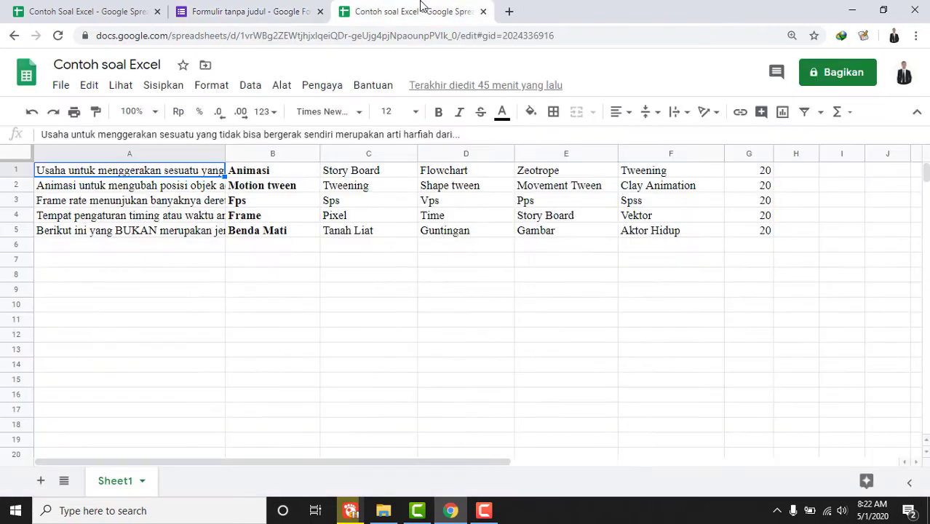
left_click(277, 171)
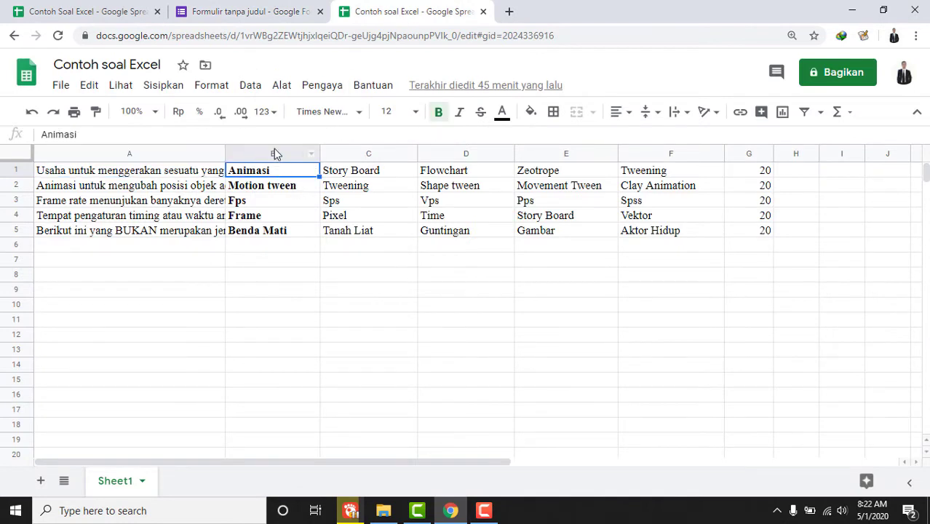
left_click(273, 151)
left_click(671, 173)
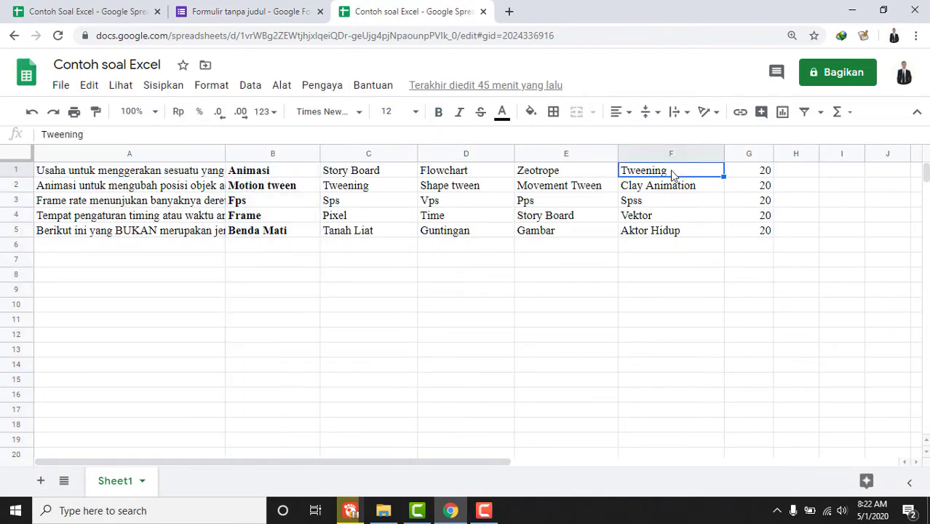
left_click(281, 155)
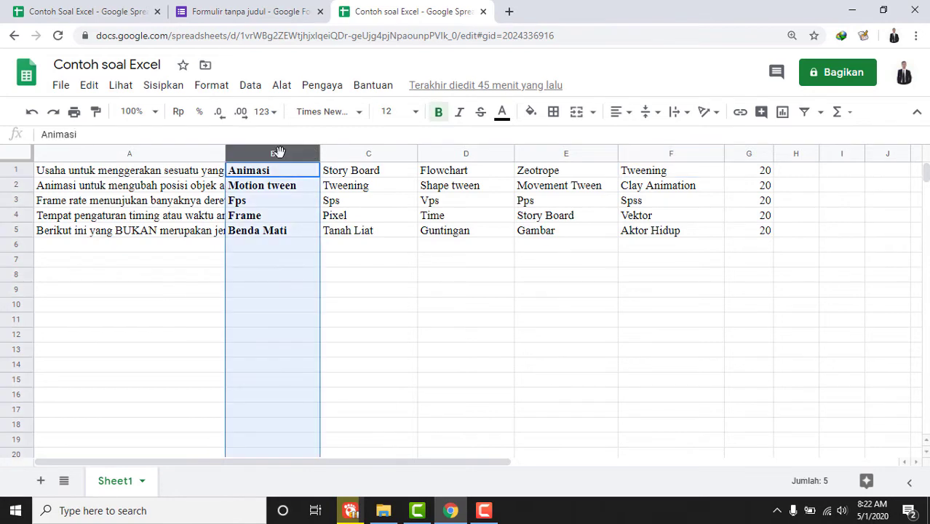
left_click(671, 155)
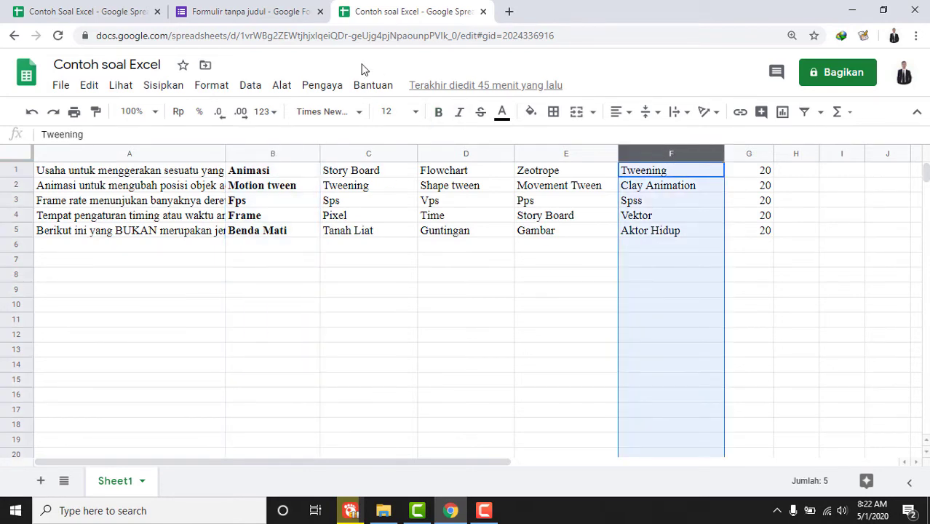
left_click(255, 11)
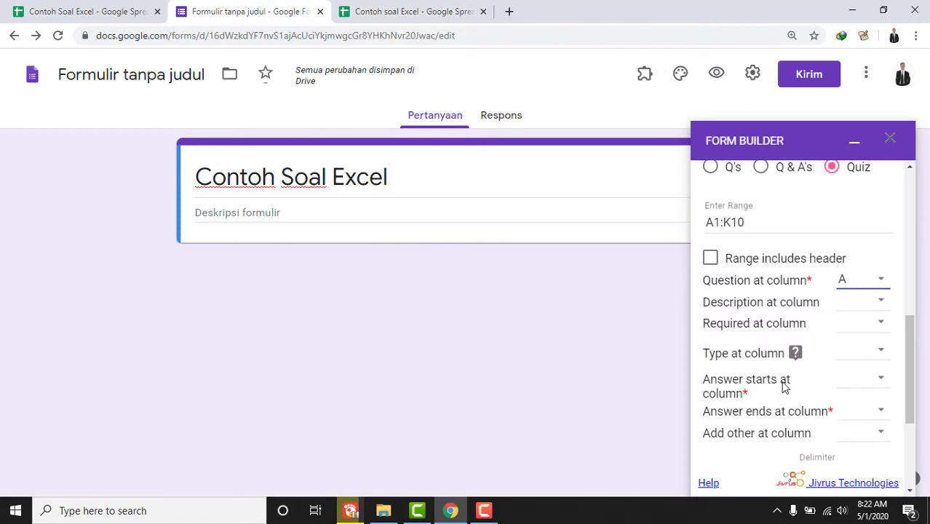
left_click(879, 380)
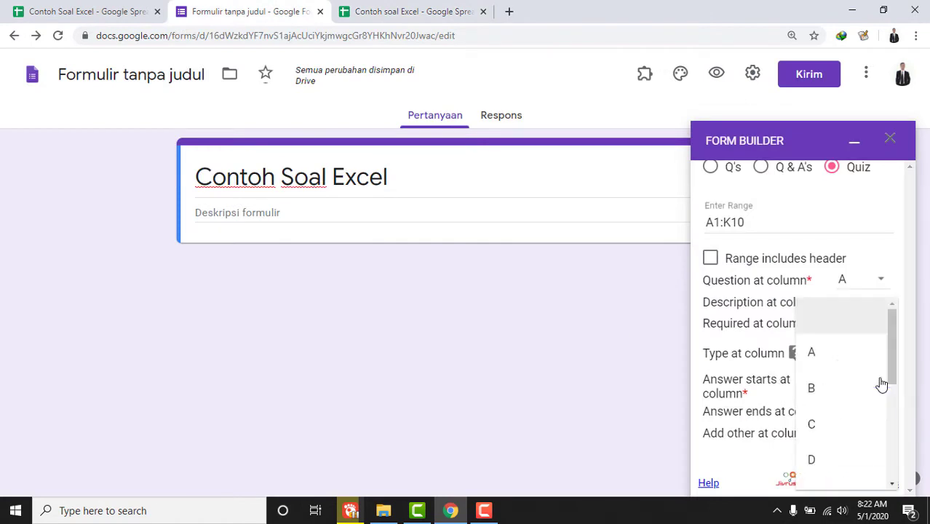
left_click(842, 393)
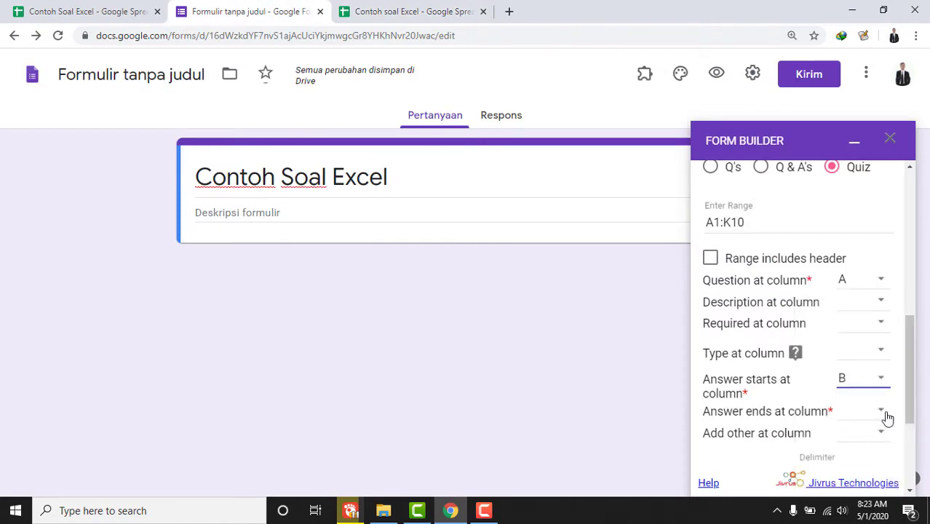
- Set Answer ends at column to F in Form Builder
left_click(878, 413)
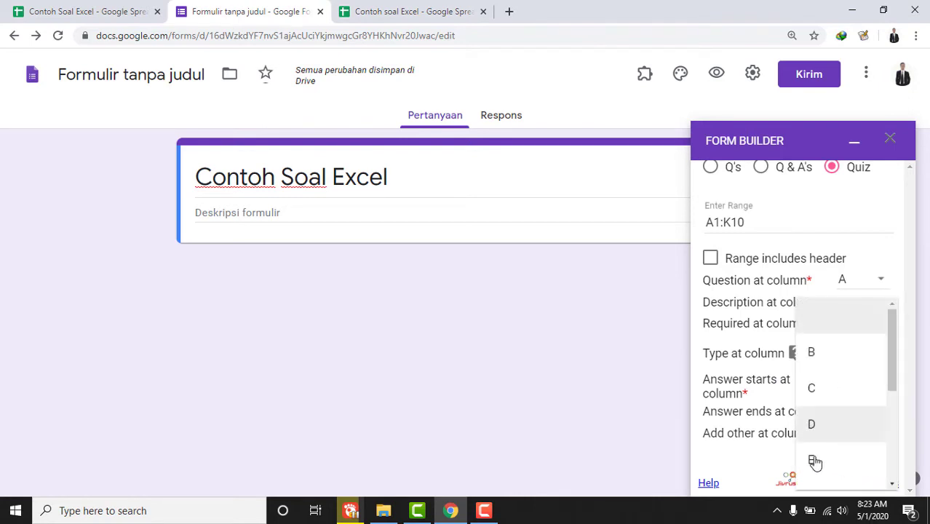
scroll(849, 427, "down", 1)
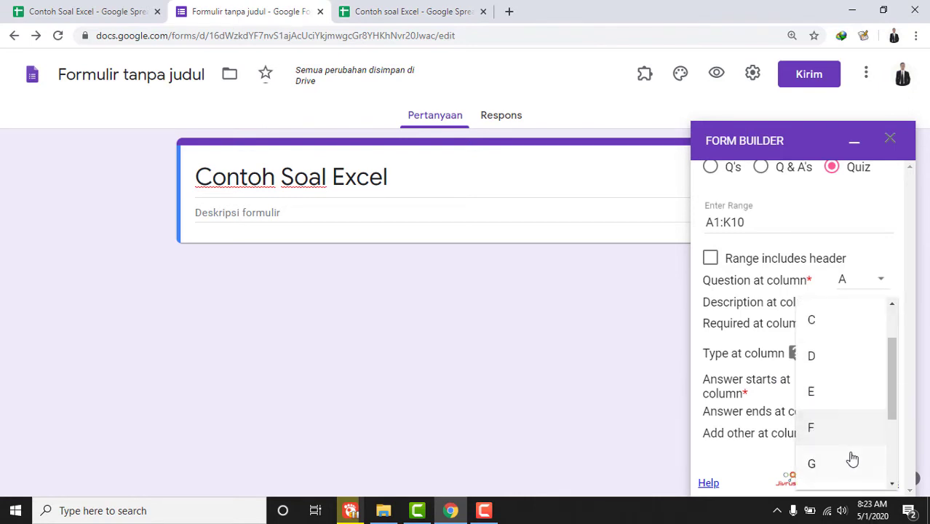
left_click(836, 426)
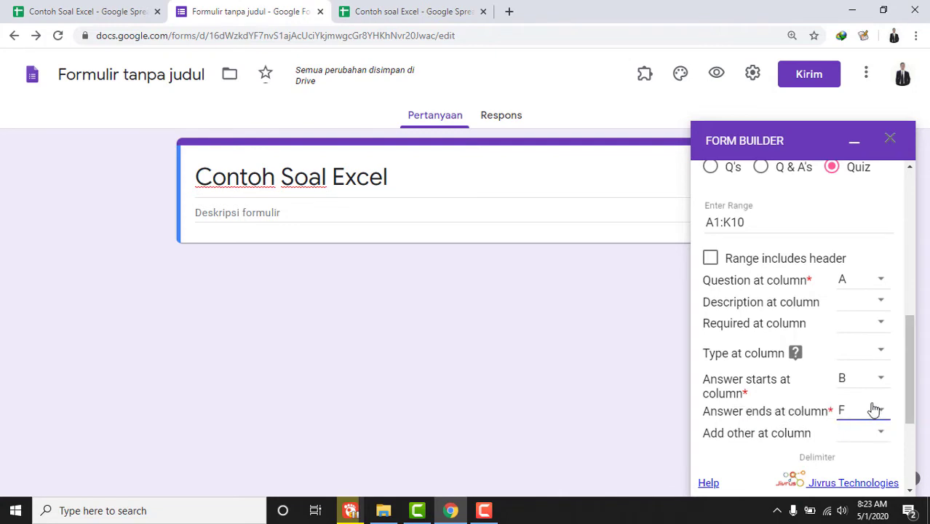
- Check the bold correct answers in the spreadsheet and set Correct answer at column to B in Form Builder
scroll(865, 419, "down", 1)
scroll(863, 425, "down", 1)
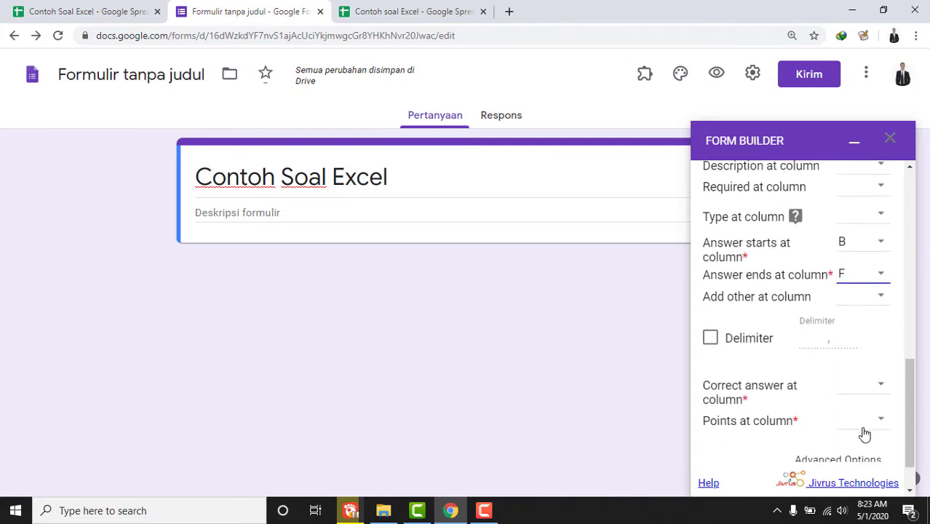
scroll(863, 438, "down", 1)
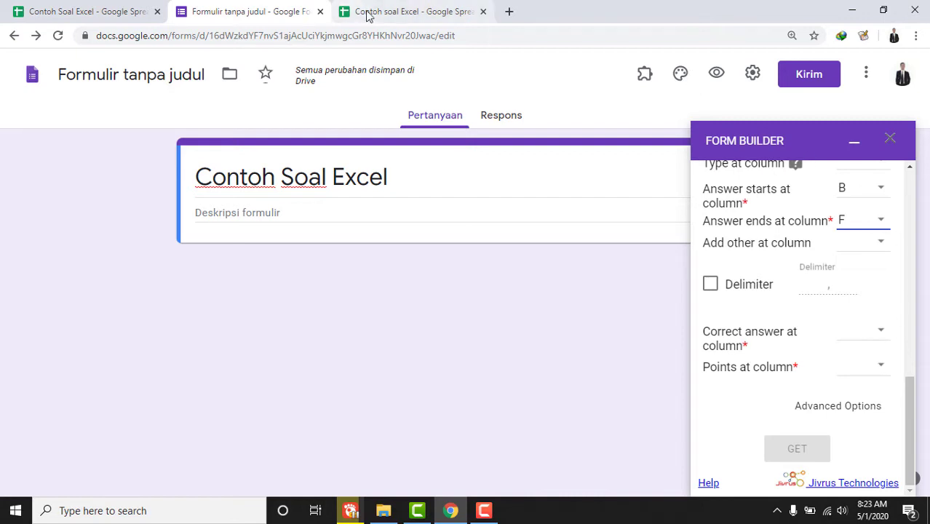
left_click(397, 6)
left_click(440, 186)
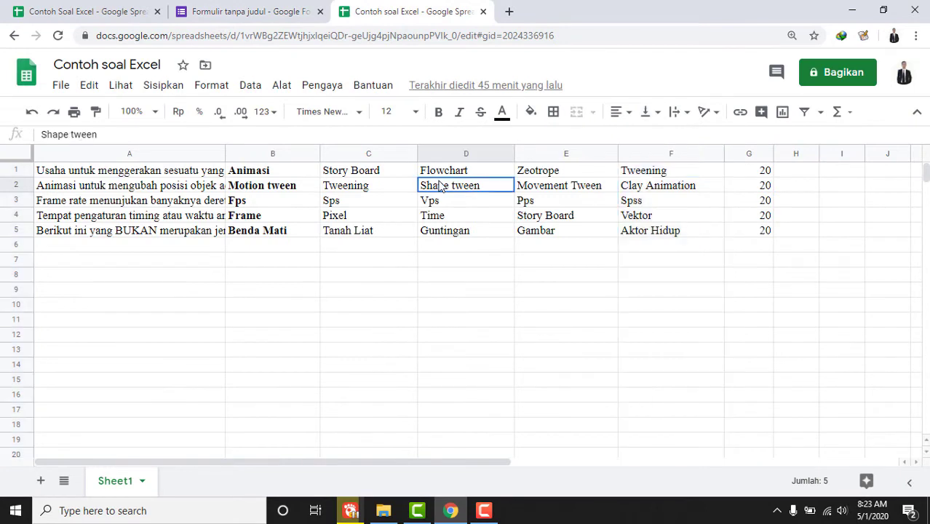
left_click_drag(276, 169, 277, 241)
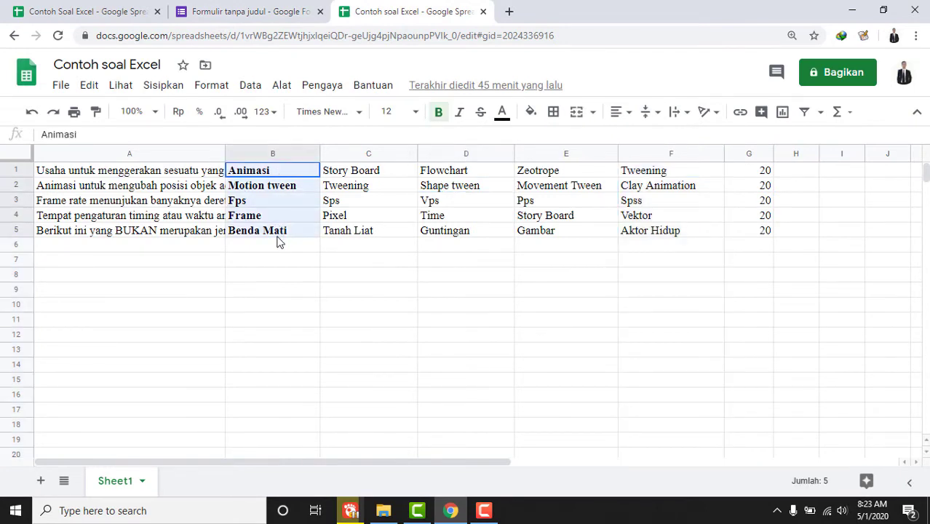
left_click(278, 156)
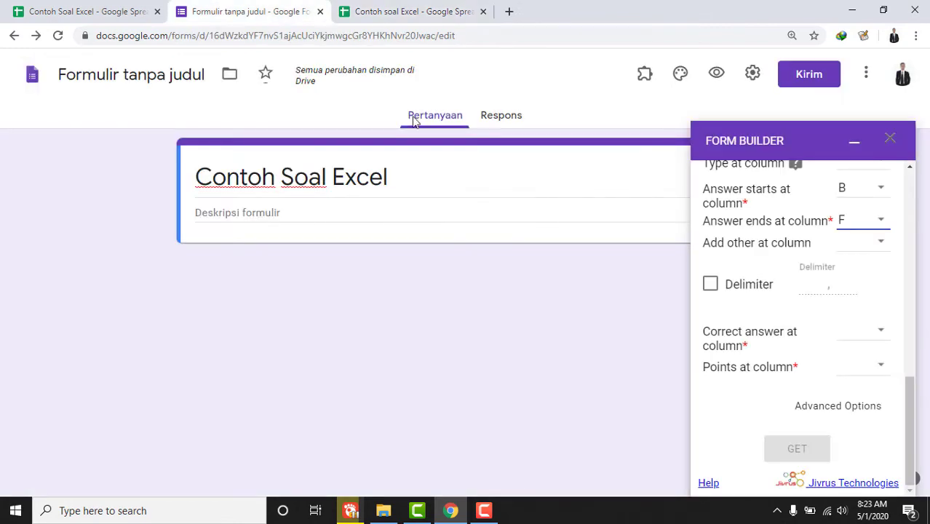
left_click(884, 338)
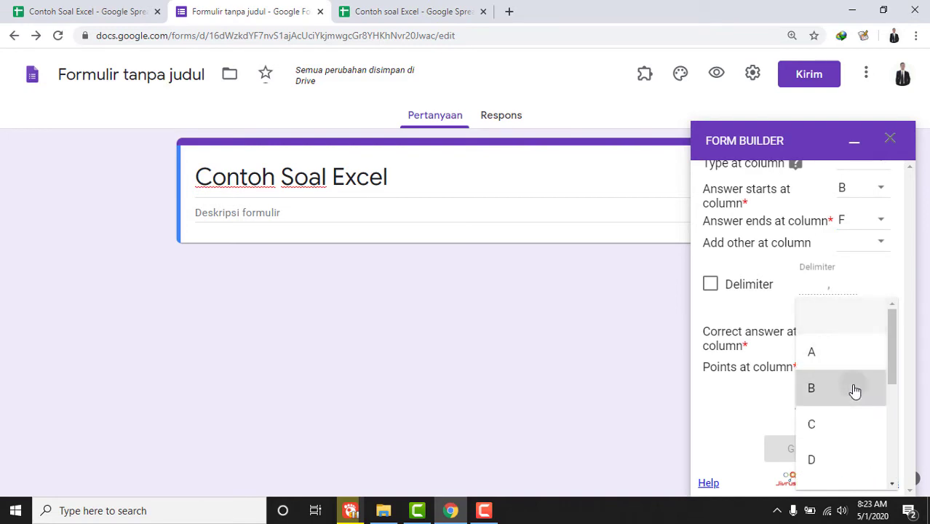
left_click(854, 390)
- Check the points column in the Contoh soal Excel spreadsheet and set Points at column to G in Form Builder
left_click(855, 373)
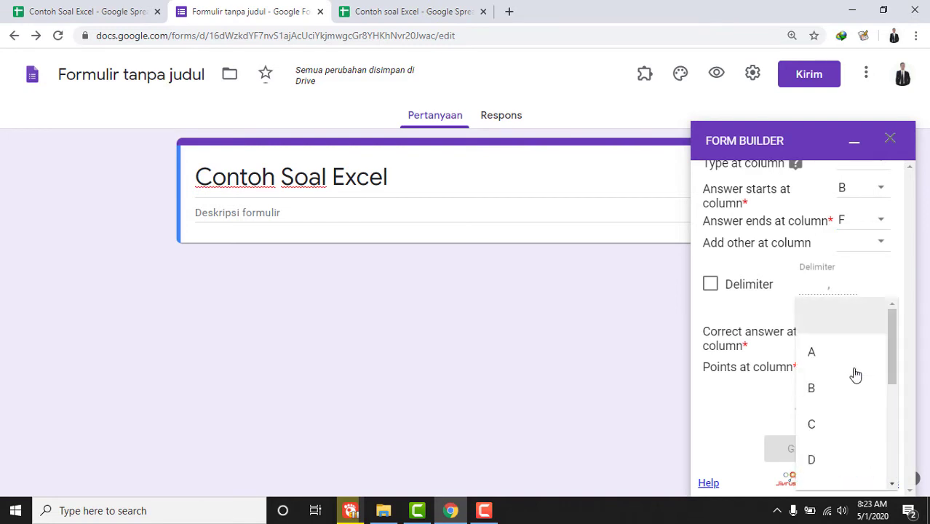
left_click(845, 318)
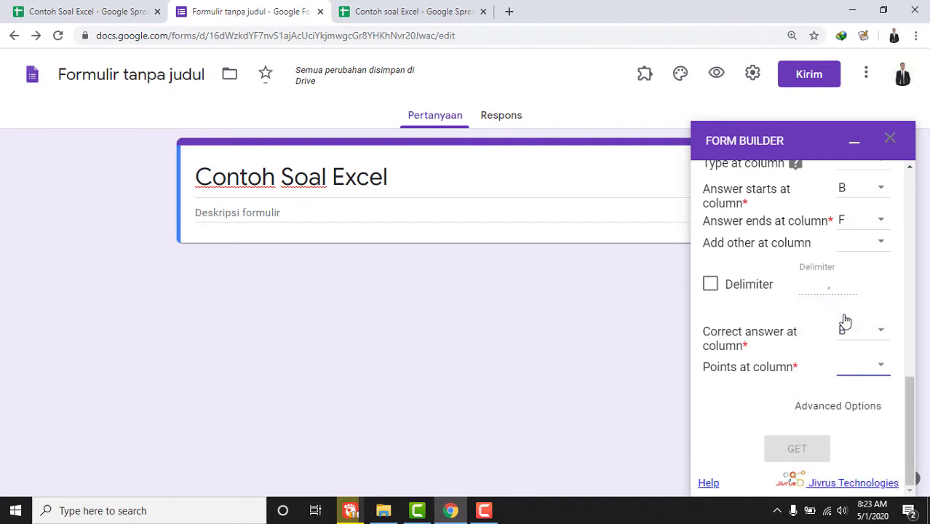
left_click(396, 11)
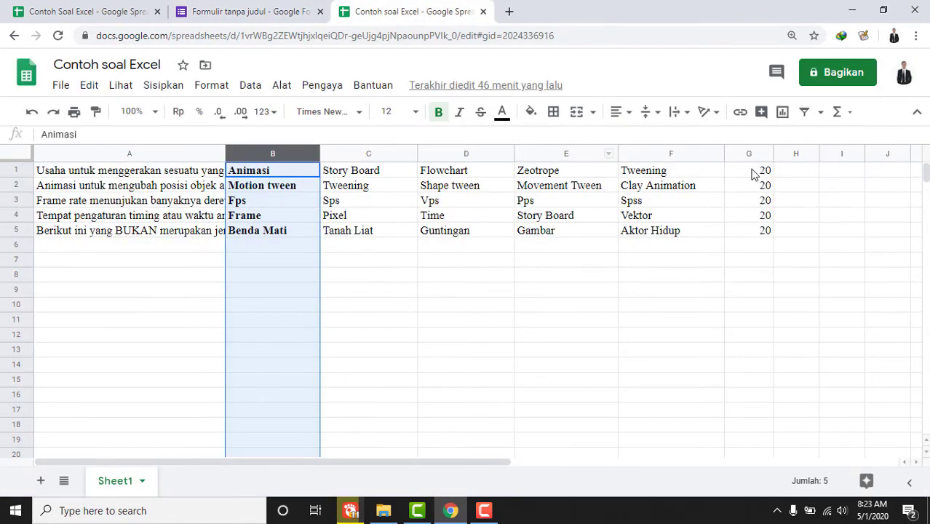
left_click_drag(753, 174, 761, 232)
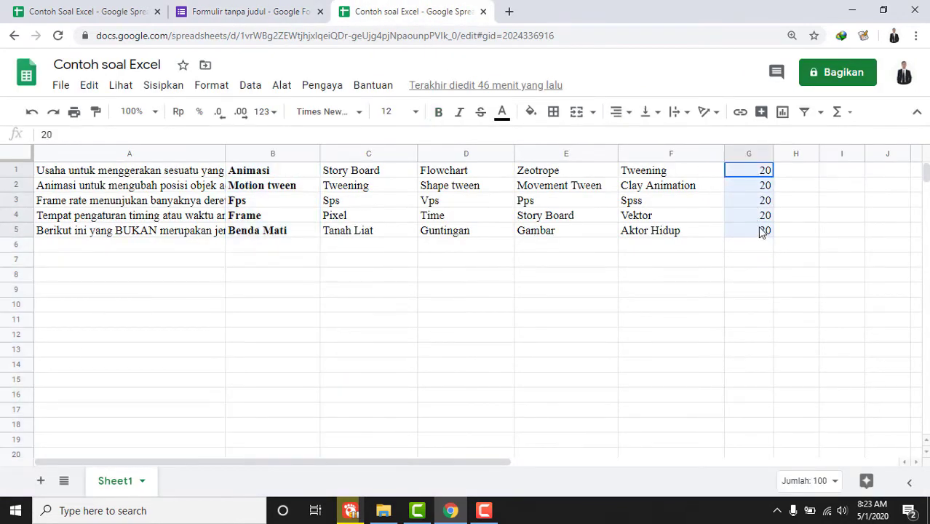
left_click(227, 10)
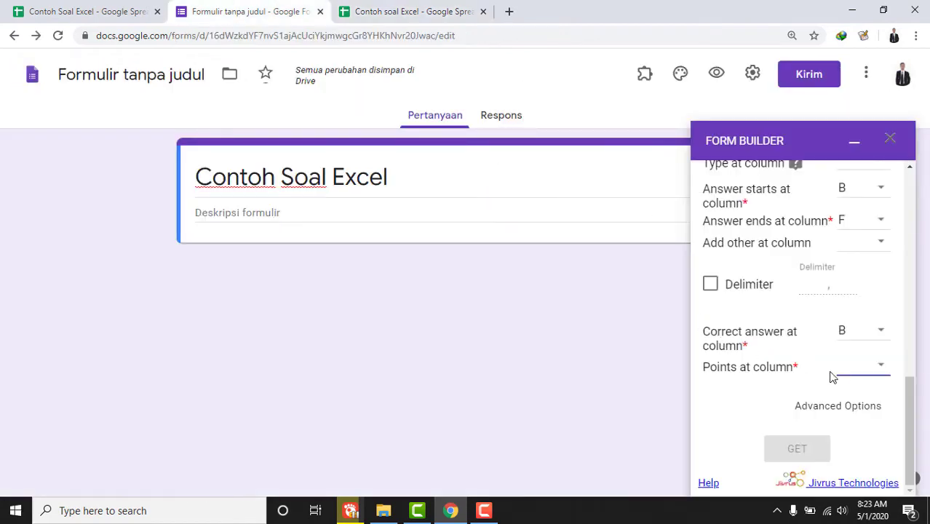
left_click(886, 372)
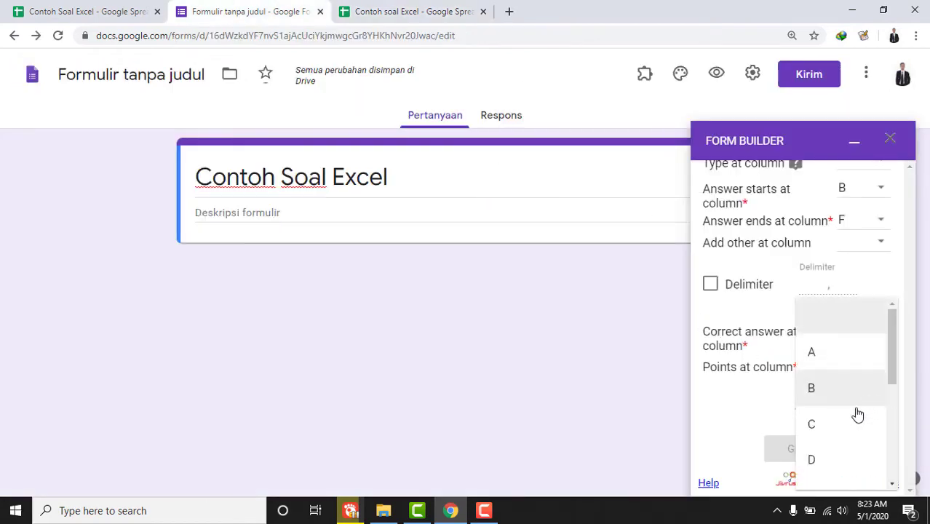
scroll(854, 434, "down", 4)
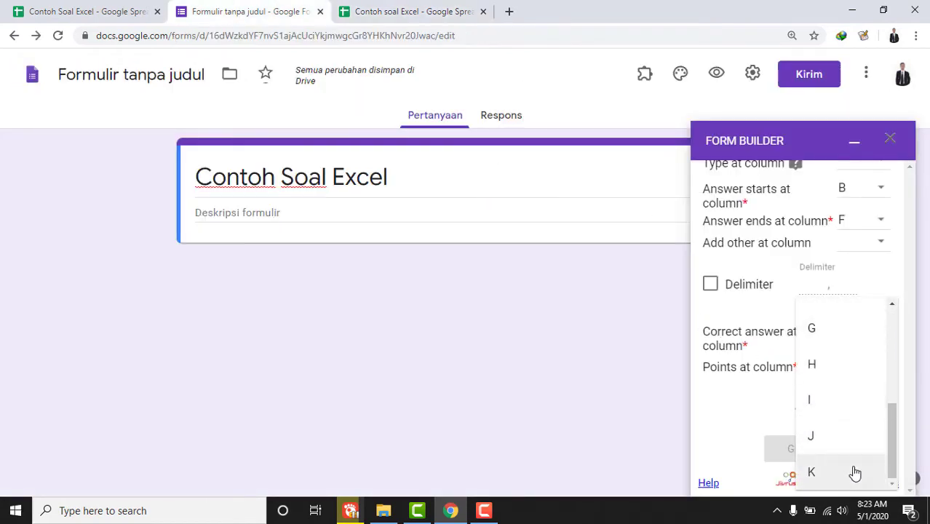
left_click(813, 328)
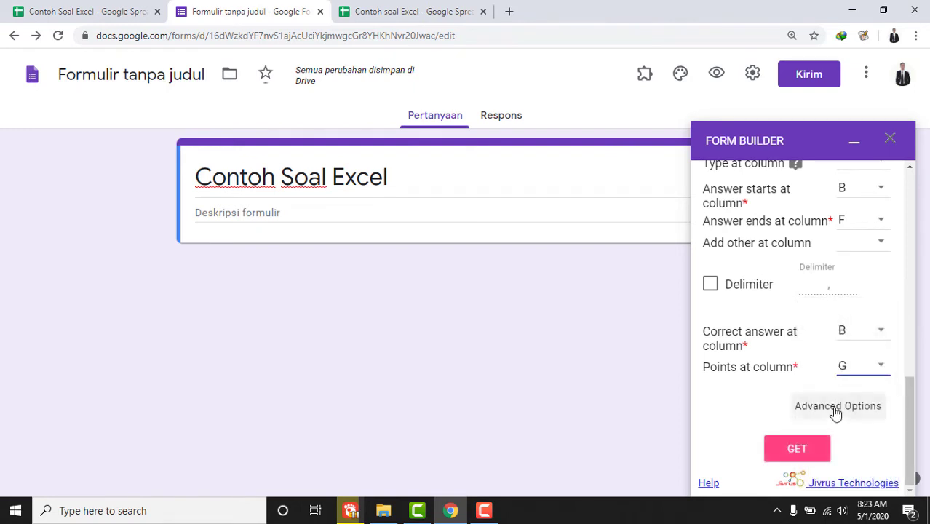
- Get the question fields from the spreadsheet using the column mapping set in Form Builder
scroll(855, 393, "up", 2)
scroll(857, 394, "down", 2)
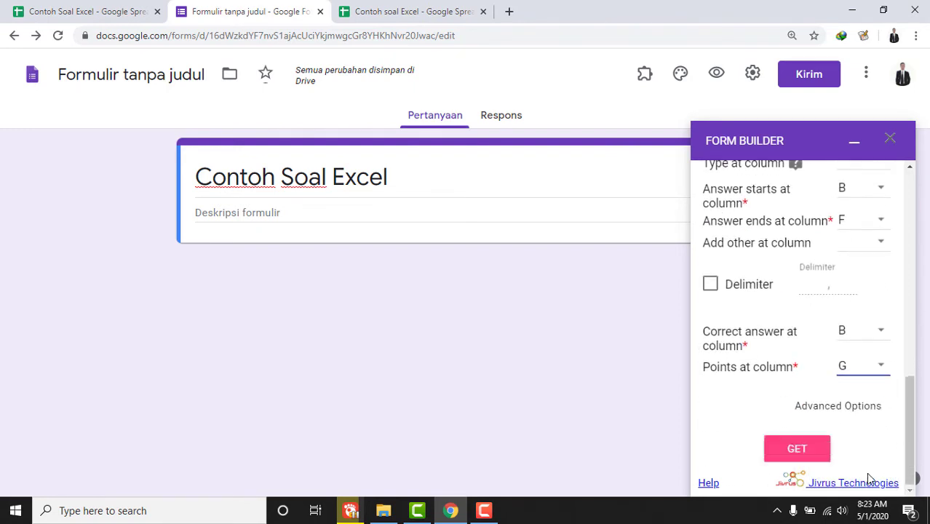
left_click(808, 459)
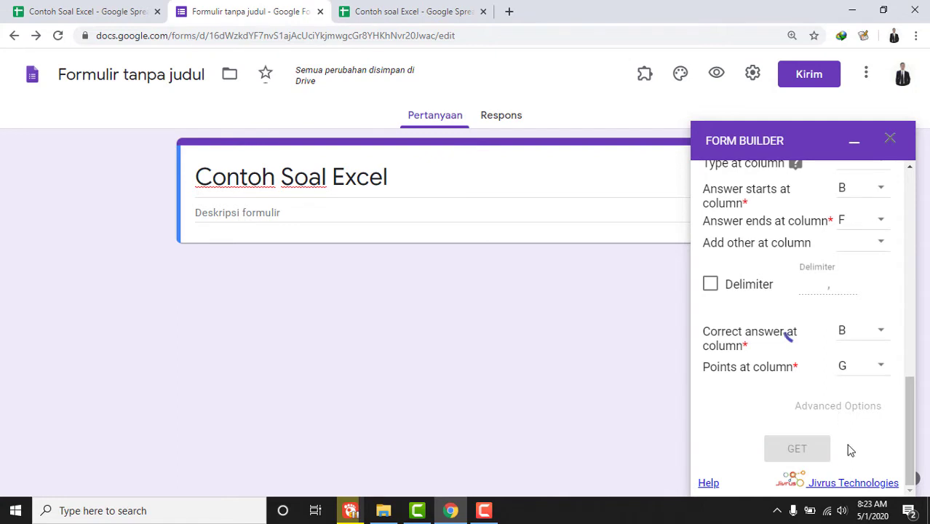
scroll(842, 437, "down", 3)
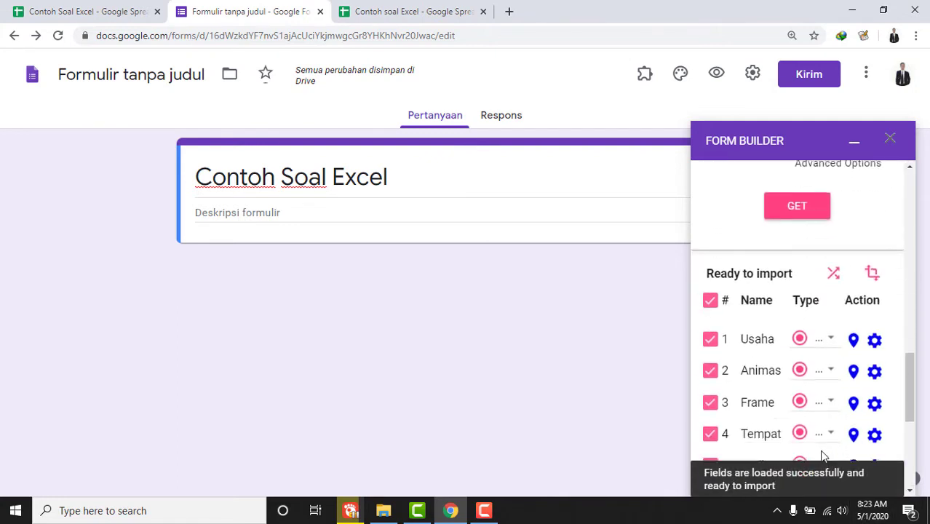
- Import all five selected questions into the form and close Form Builder
scroll(847, 377, "down", 4)
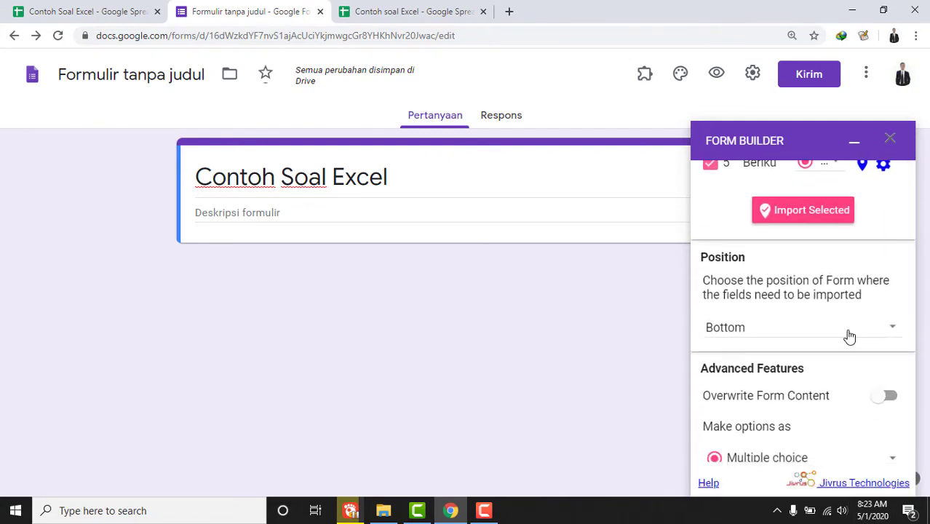
scroll(828, 356, "up", 4)
scroll(834, 354, "down", 3)
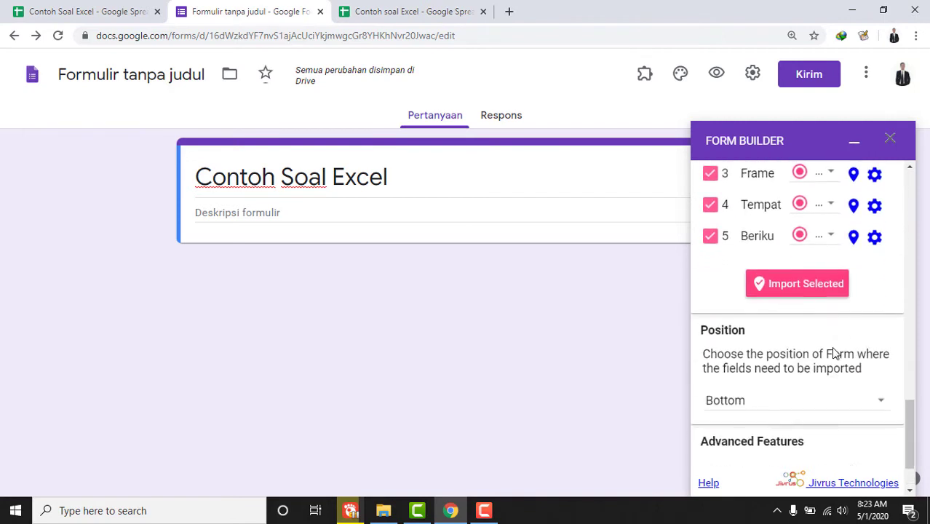
left_click(813, 282)
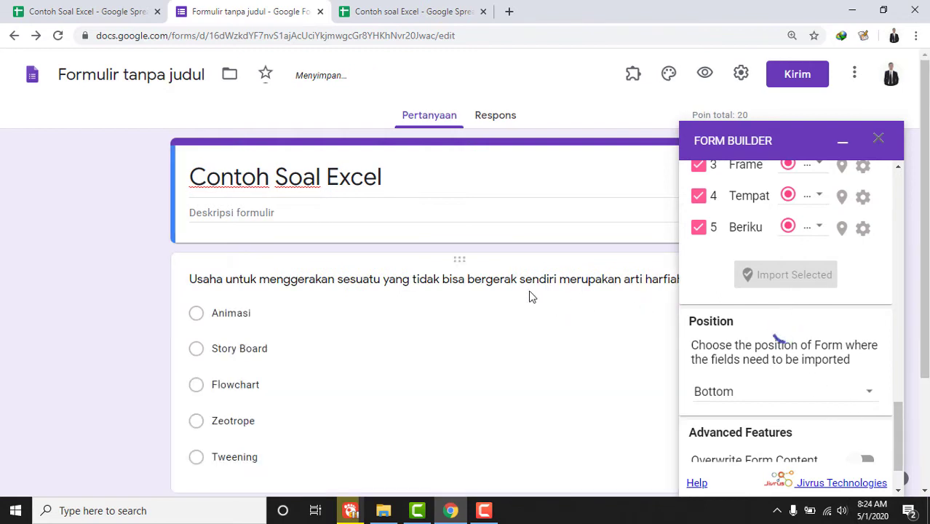
left_click(878, 141)
- Examine the first imported question's answer options, marked correct answer and points
scroll(720, 276, "down", 1)
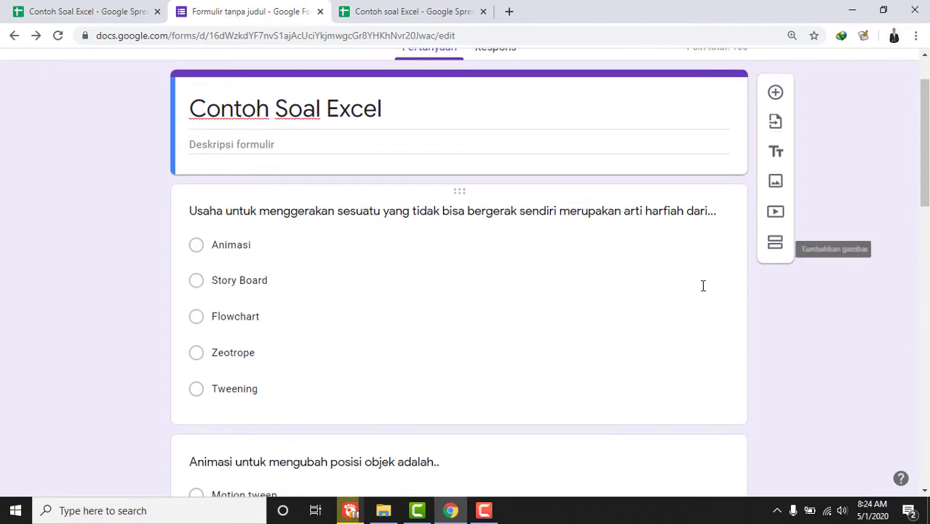
left_click(580, 263)
scroll(561, 280, "down", 2)
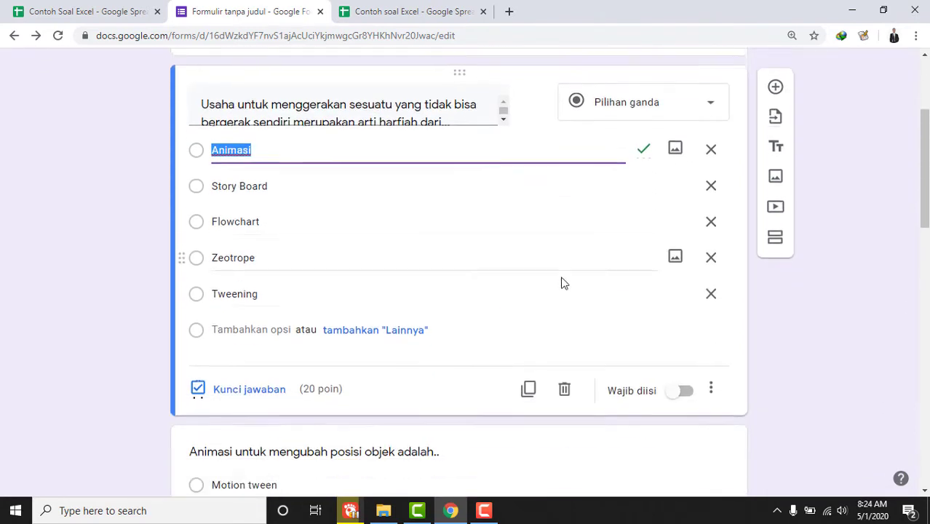
scroll(560, 291, "up", 2)
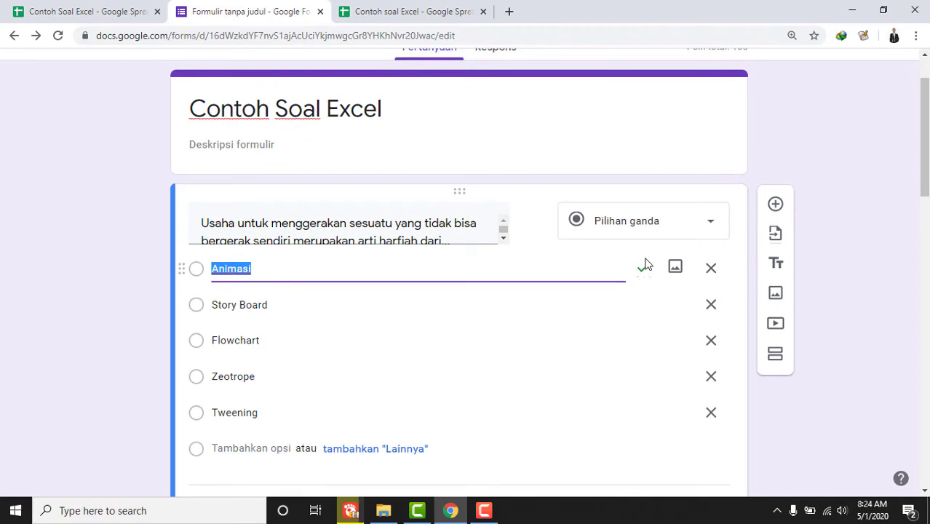
scroll(604, 297, "down", 3)
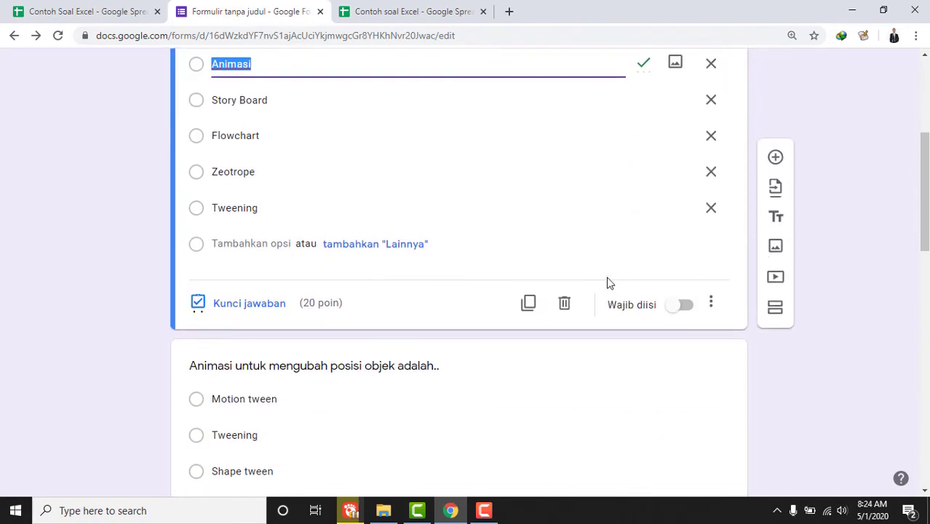
scroll(608, 291, "up", 3)
scroll(610, 281, "down", 4)
scroll(654, 270, "up", 2)
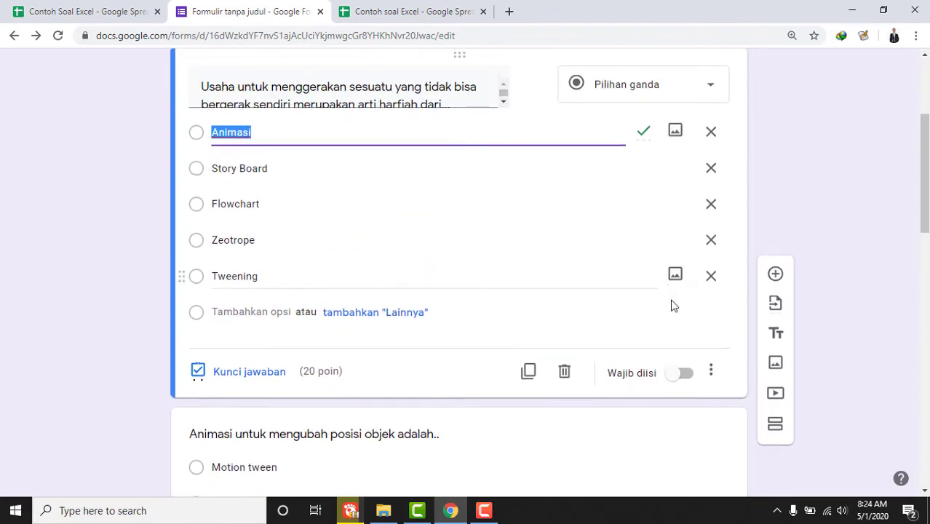
- Make the first question, about the literal meaning of moving something, required (Wajib diisi)
scroll(671, 305, "down", 1)
left_click(684, 312)
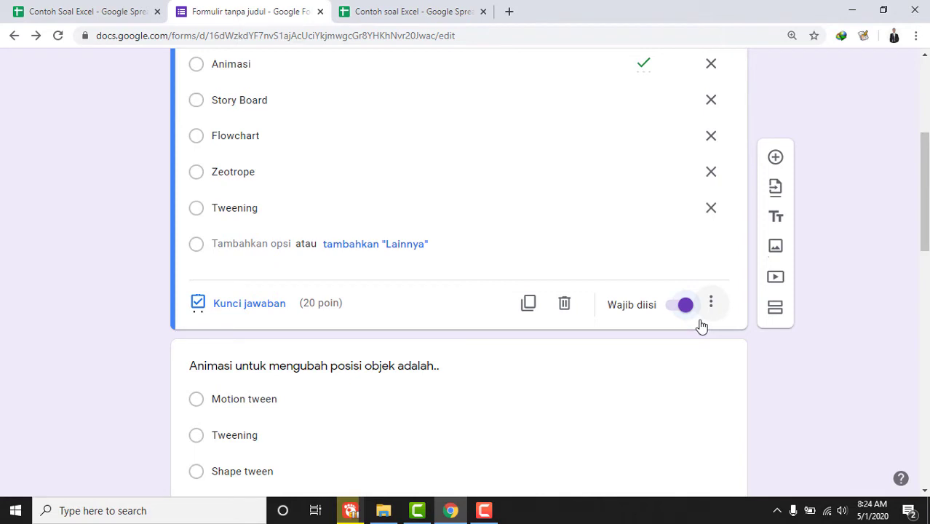
scroll(704, 295, "up", 1)
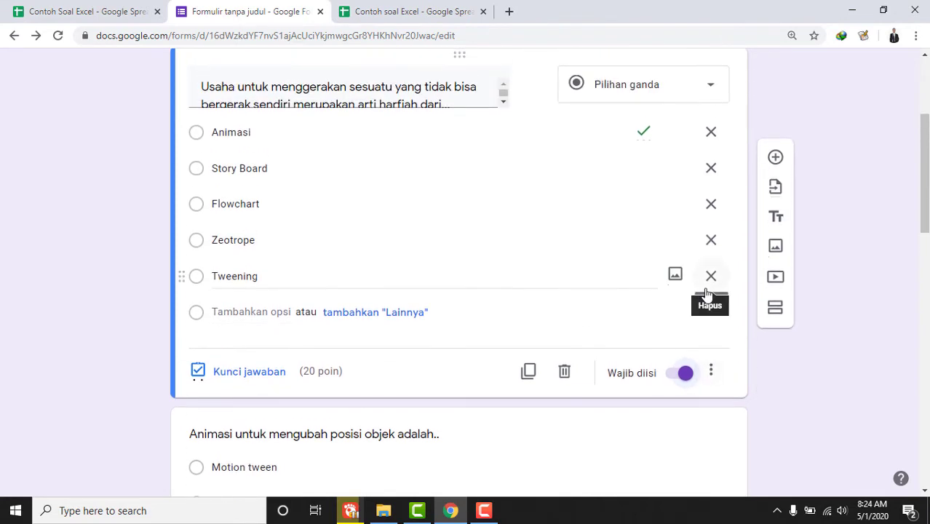
- Make the second question, "Animasi untuk mengubah posisi objek adalah..", required (Wajib diisi)
scroll(707, 313, "down", 2)
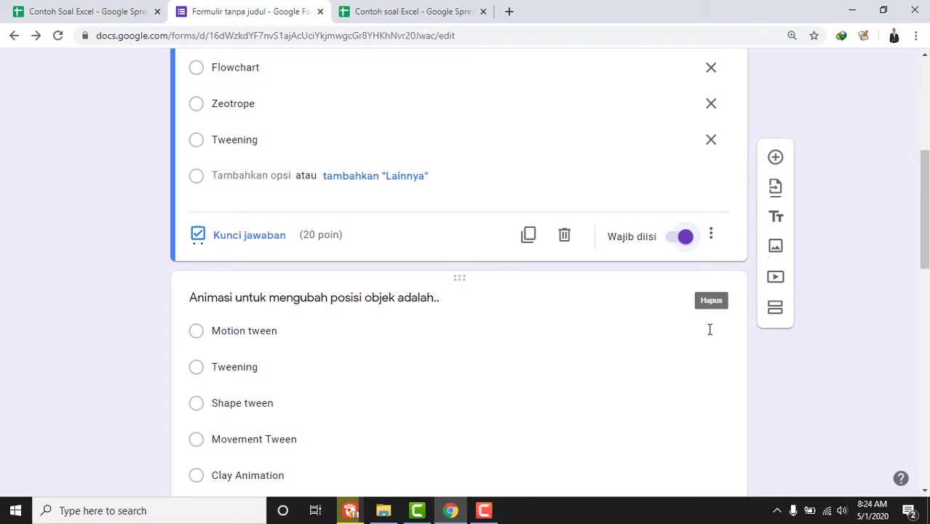
scroll(695, 393, "down", 4)
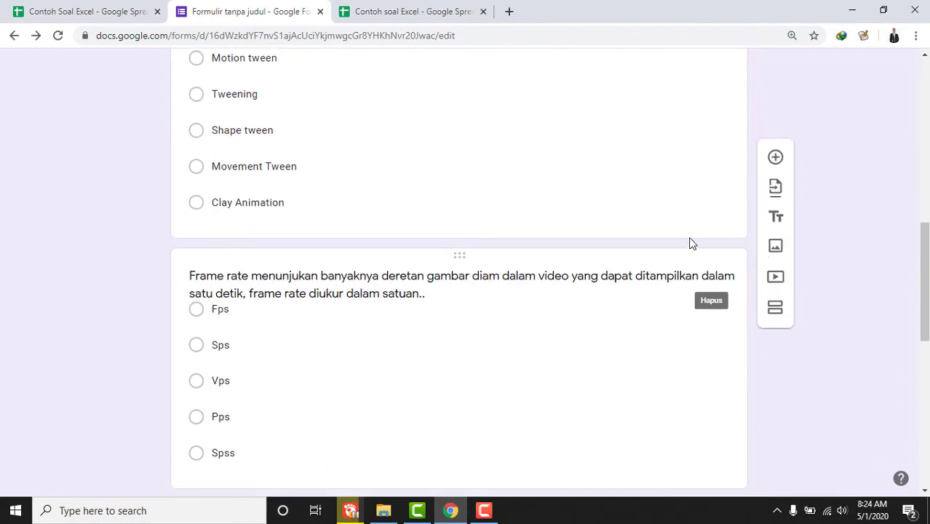
left_click(673, 223)
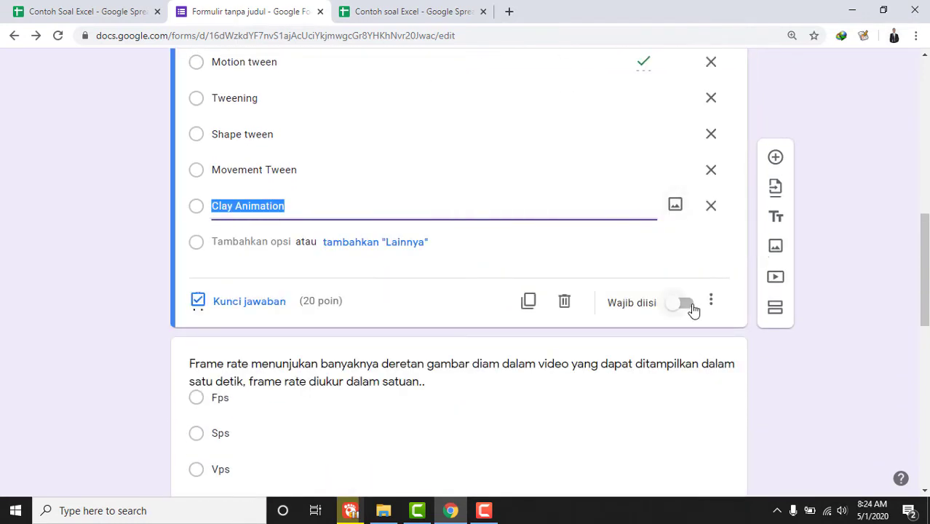
left_click(691, 306)
scroll(722, 359, "down", 4)
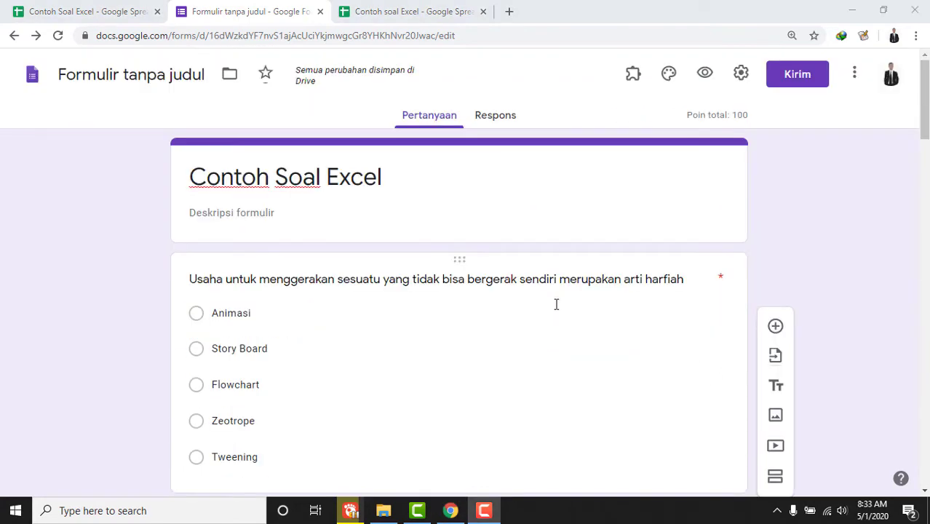
- Enable Acak urutan pertanyaan in the form's presentation settings and save the settings
scroll(585, 338, "down", 3)
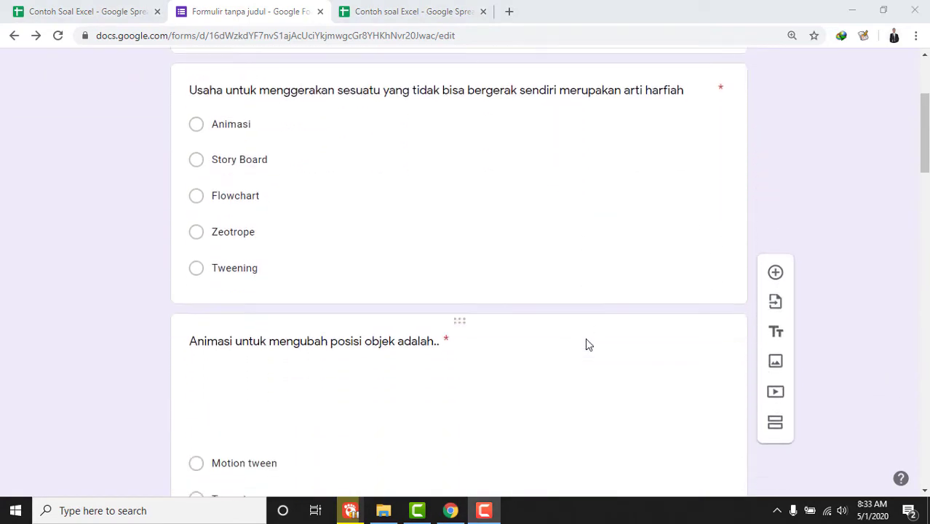
scroll(588, 351, "up", 3)
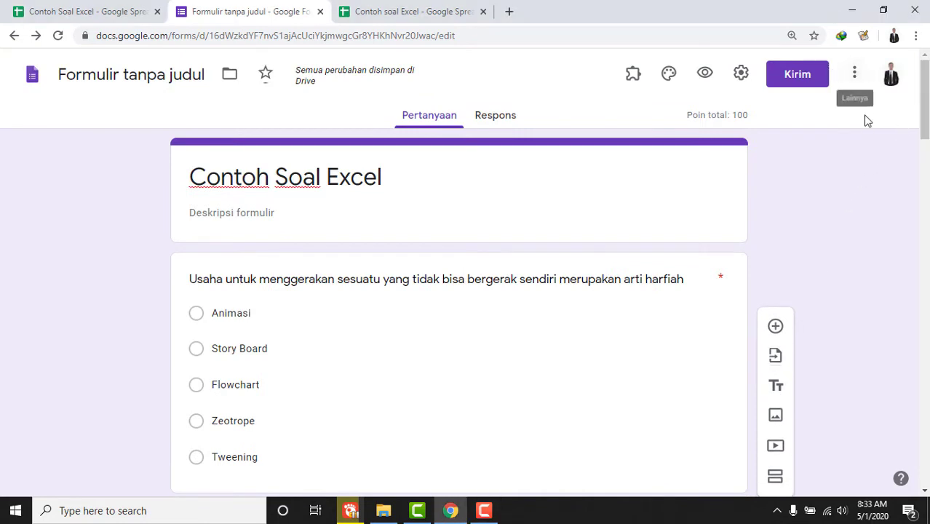
left_click(856, 74)
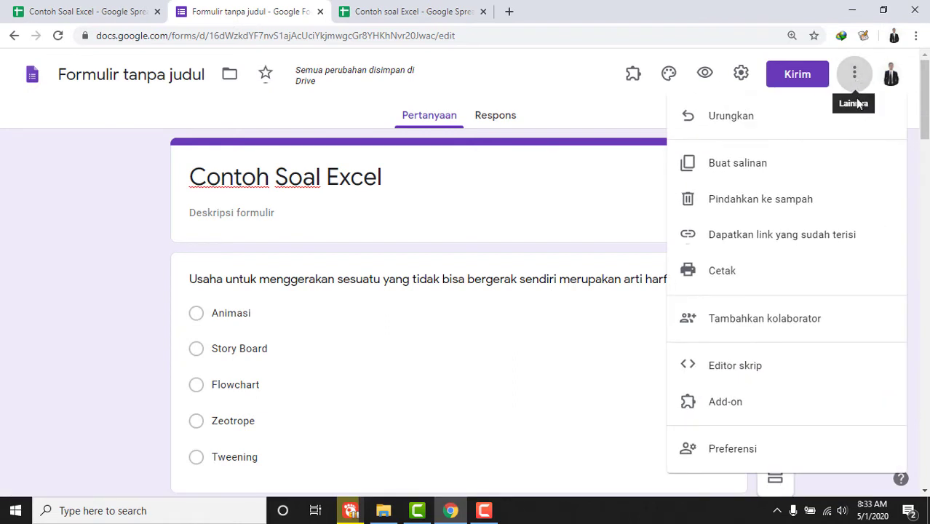
left_click(742, 75)
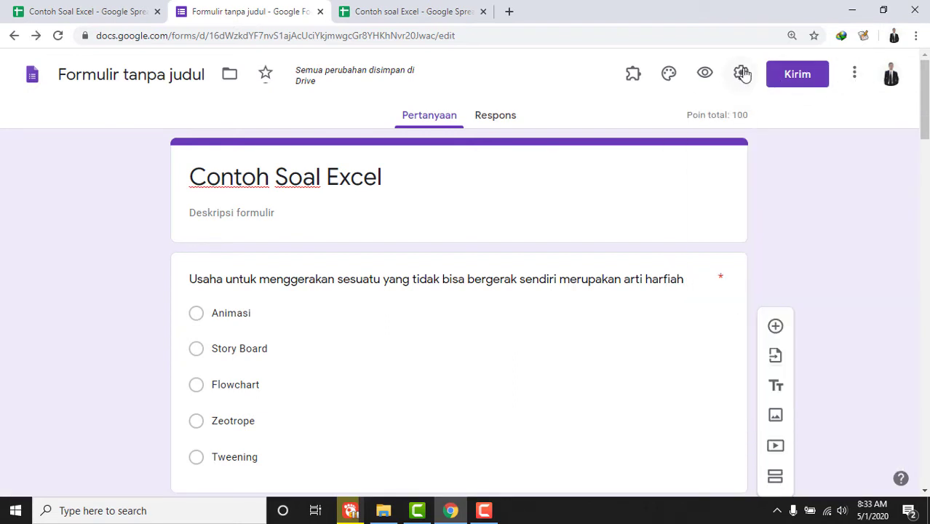
left_click(742, 74)
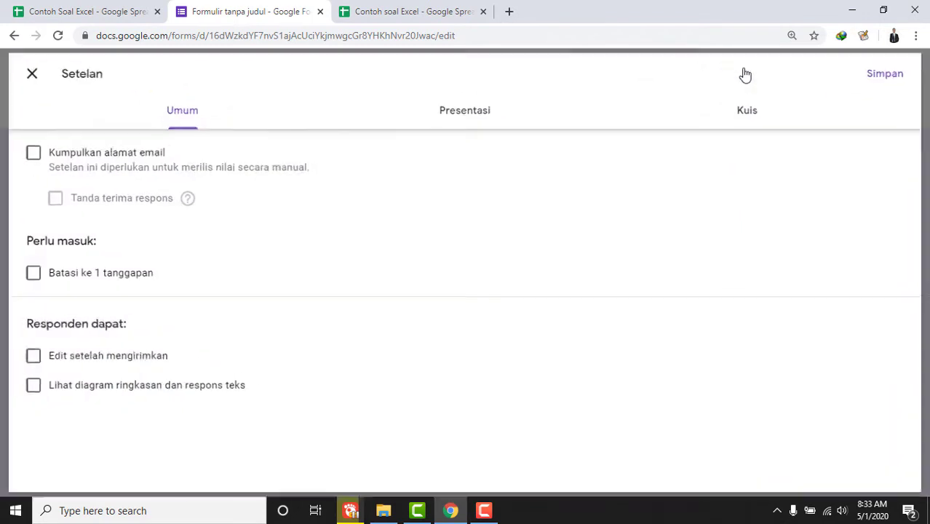
left_click(480, 107)
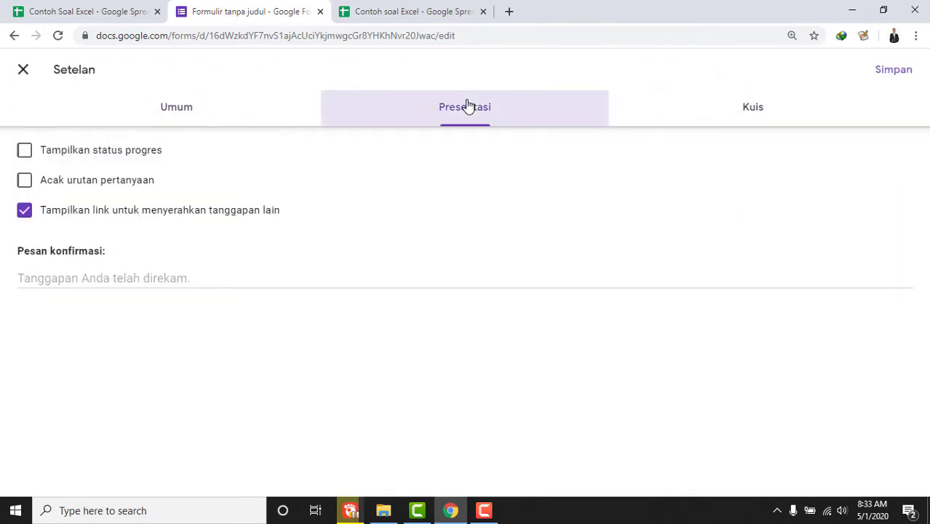
left_click(26, 187)
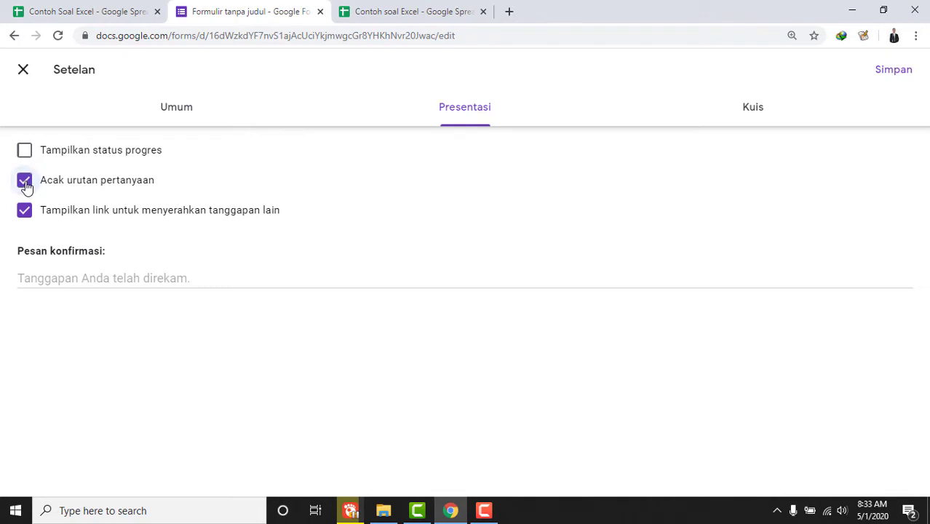
left_click(902, 71)
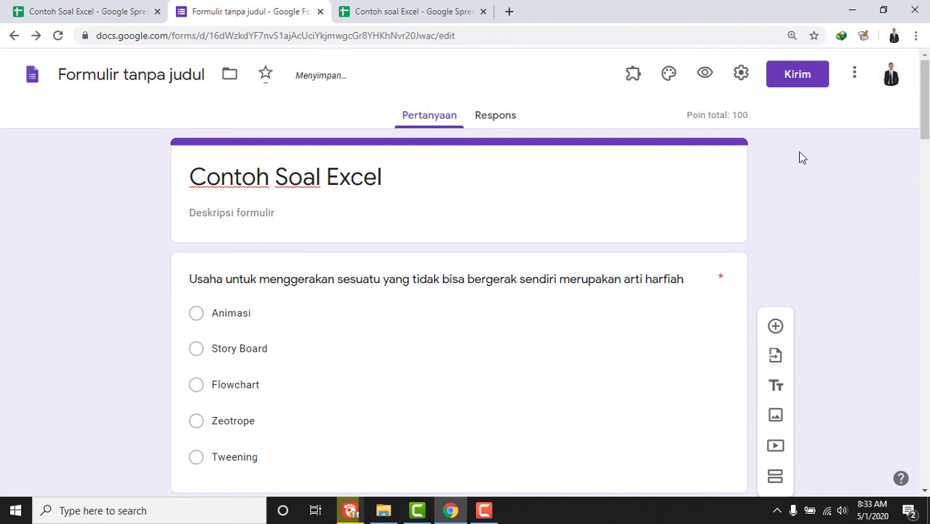
- Enable Acak urutan opsi for the first question, about the literal meaning of moving something
scroll(798, 156, "down", 3)
scroll(805, 201, "up", 1)
left_click(449, 327)
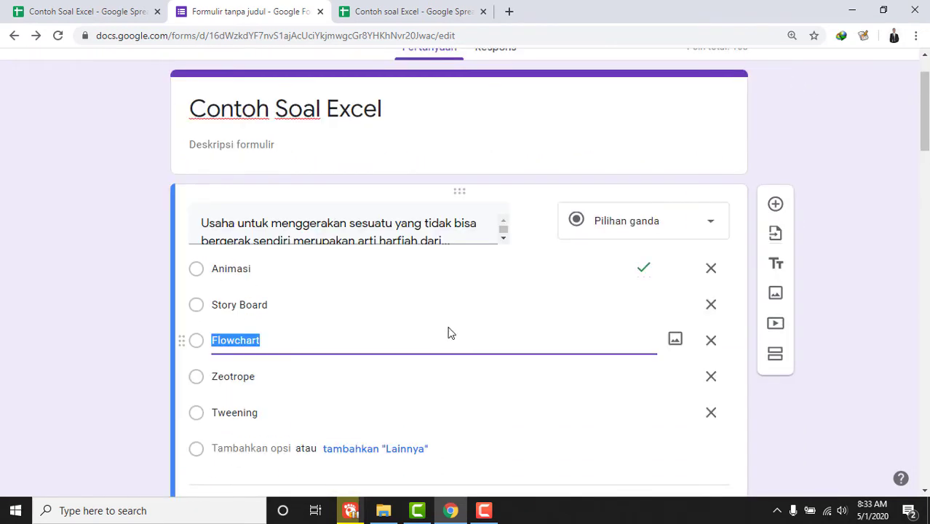
scroll(457, 326, "down", 3)
left_click(712, 304)
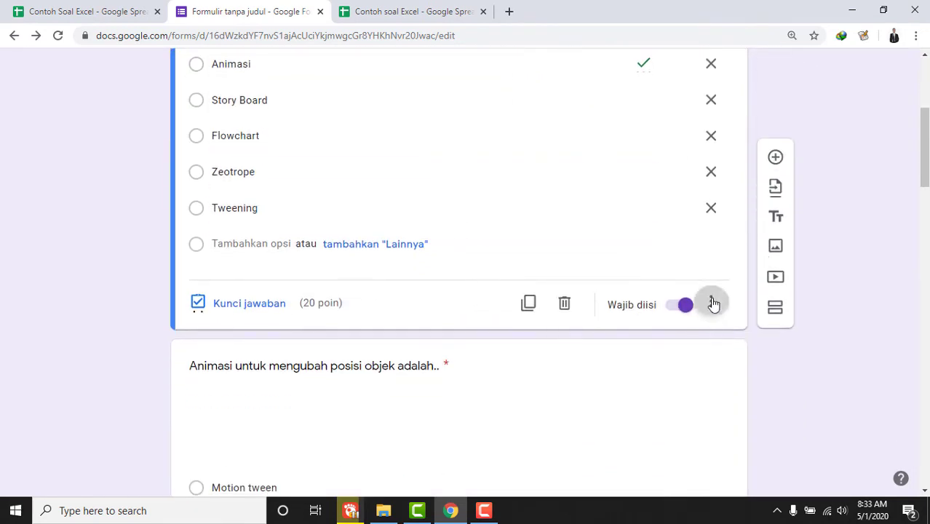
left_click(715, 306)
left_click(719, 305)
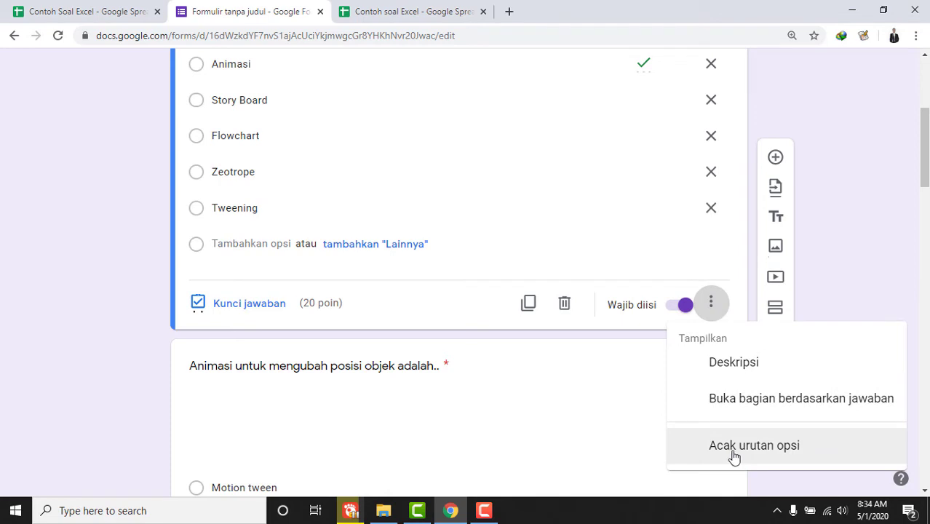
left_click(737, 456)
- Enable Acak urutan opsi for the second question, "Animasi untuk mengubah posisi objek adalah.."
scroll(734, 441, "down", 5)
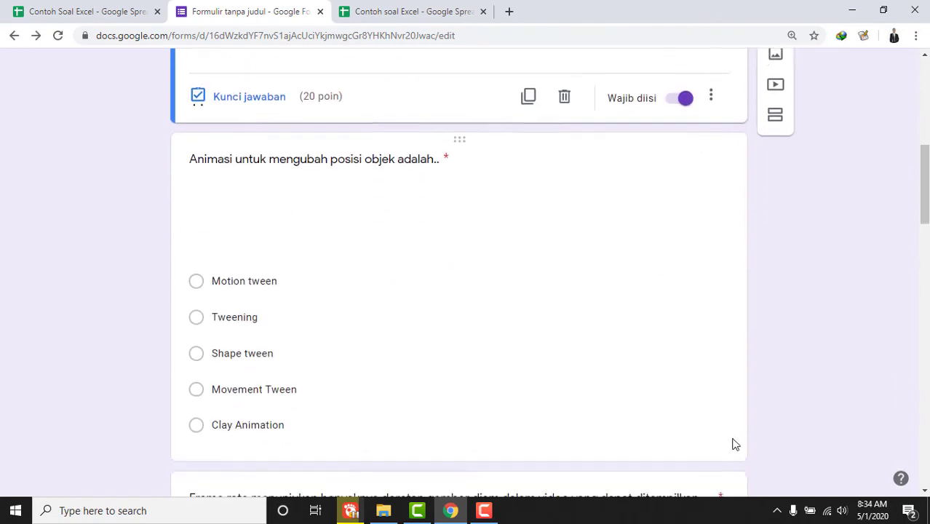
left_click(670, 285)
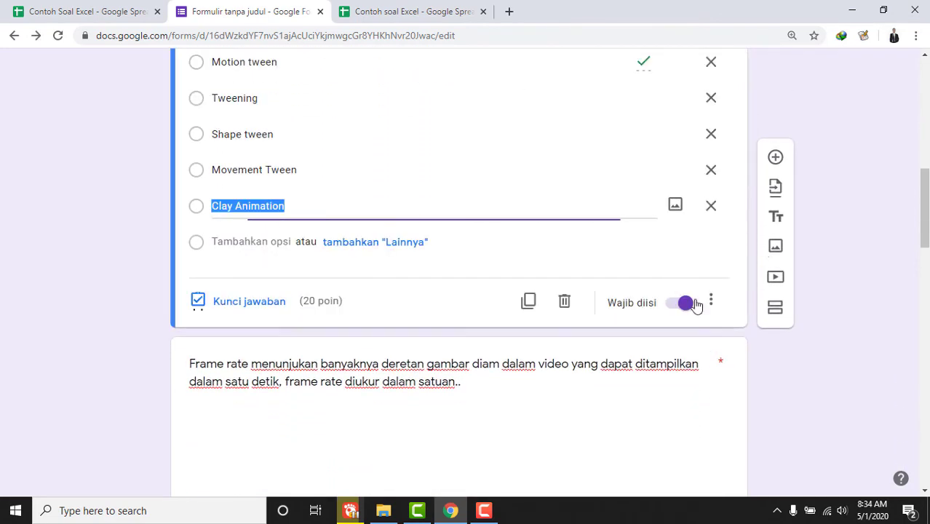
left_click(711, 300)
left_click(731, 442)
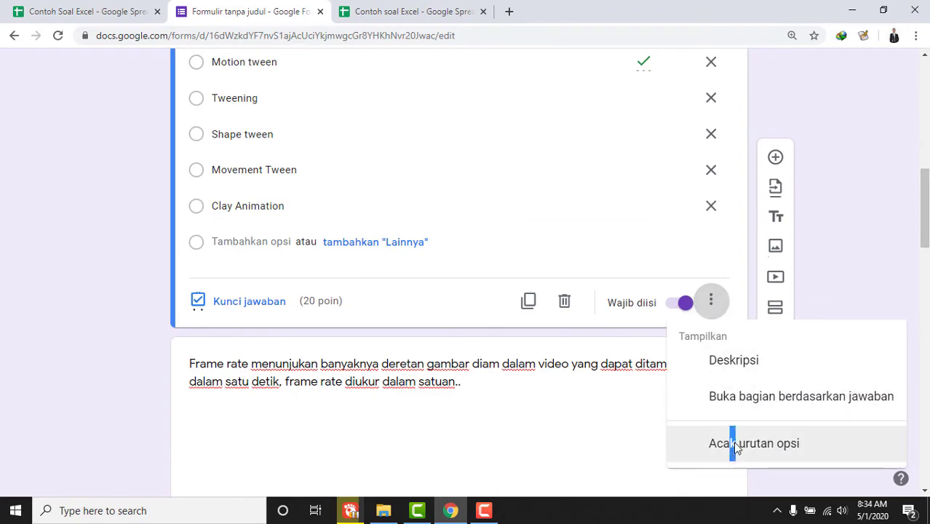
scroll(727, 411, "down", 5)
scroll(735, 411, "down", 2)
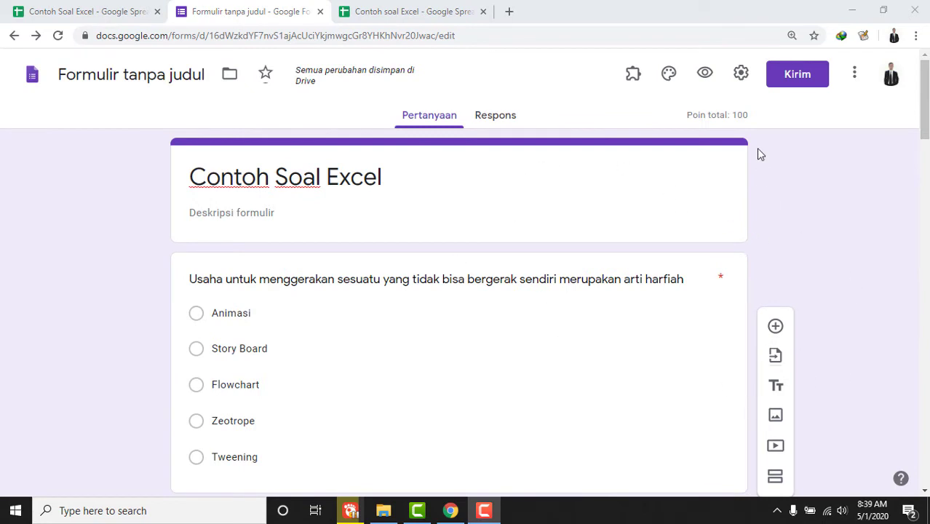
scroll(674, 310, "down", 2)
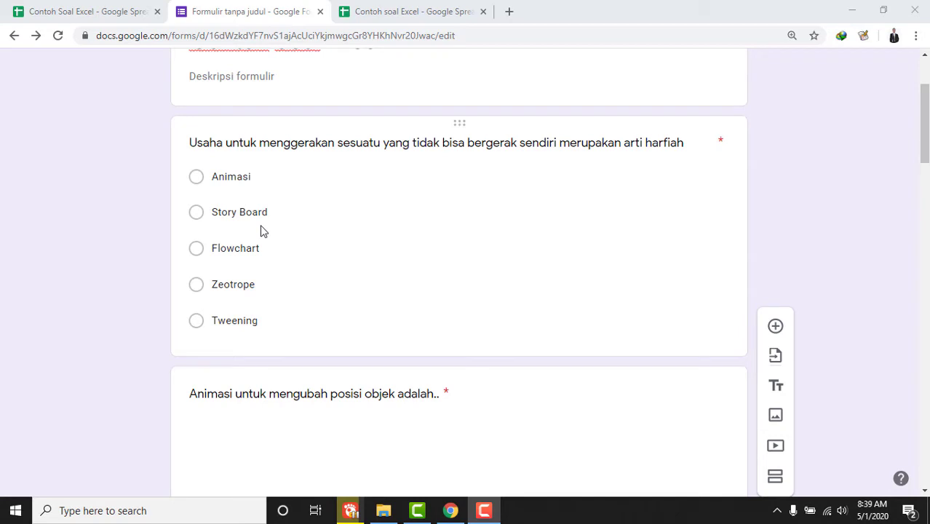
scroll(607, 441, "up", 2)
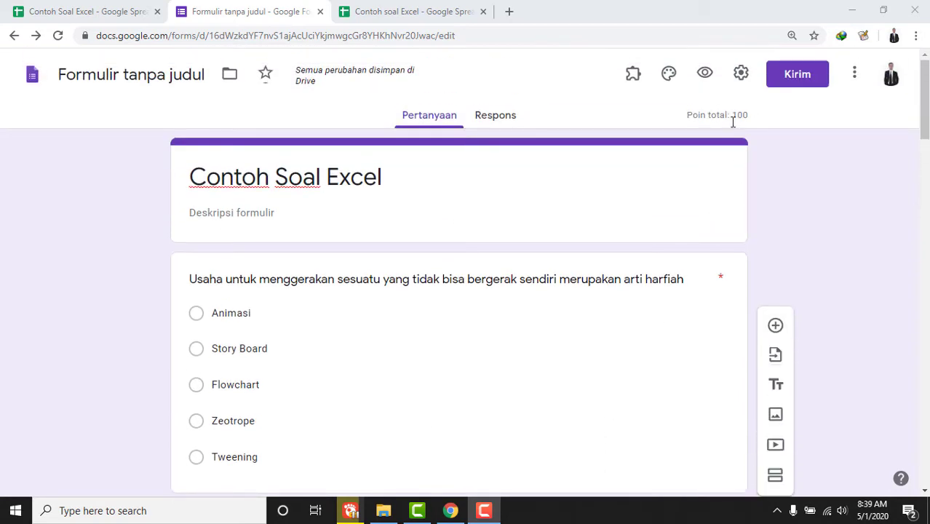
scroll(539, 304, "down", 3)
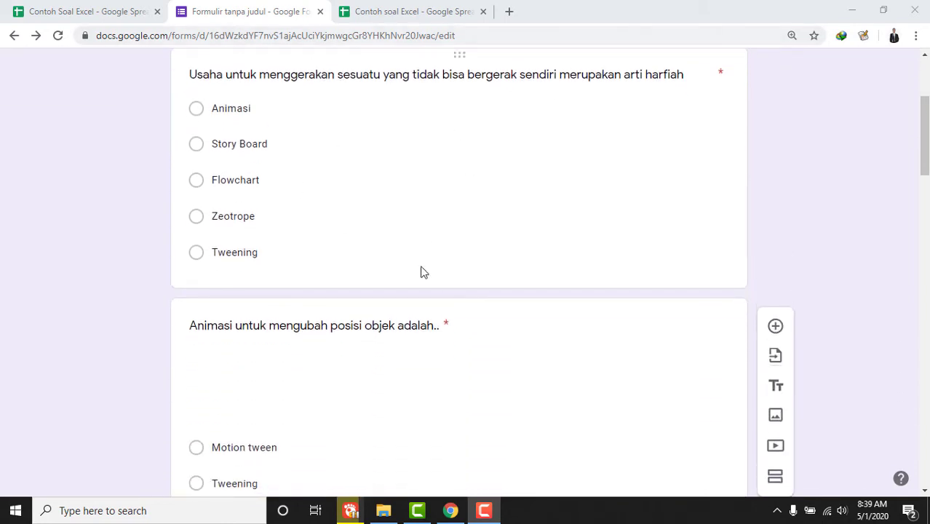
scroll(420, 271, "up", 3)
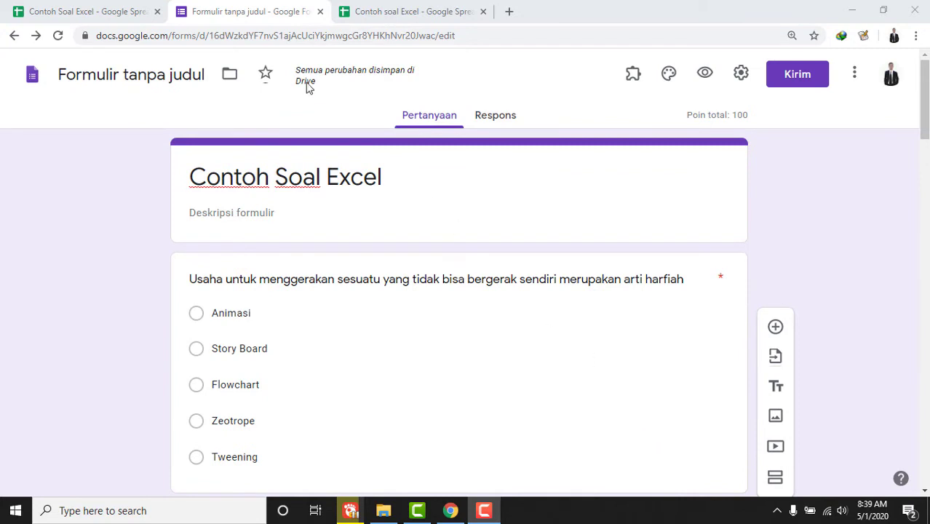
- Rename the form file as "Soal Excel", keeping the form's own heading
left_click(197, 74)
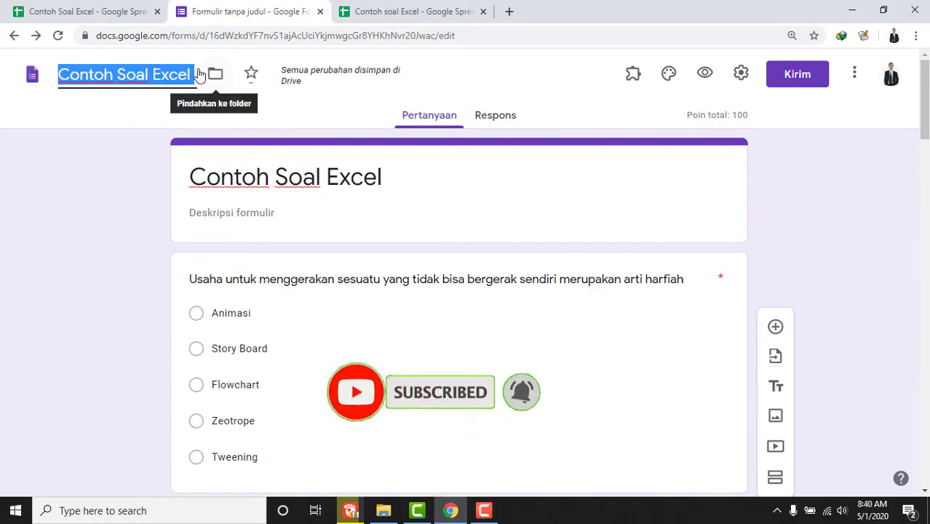
key("BackSpace")
type("Soal")
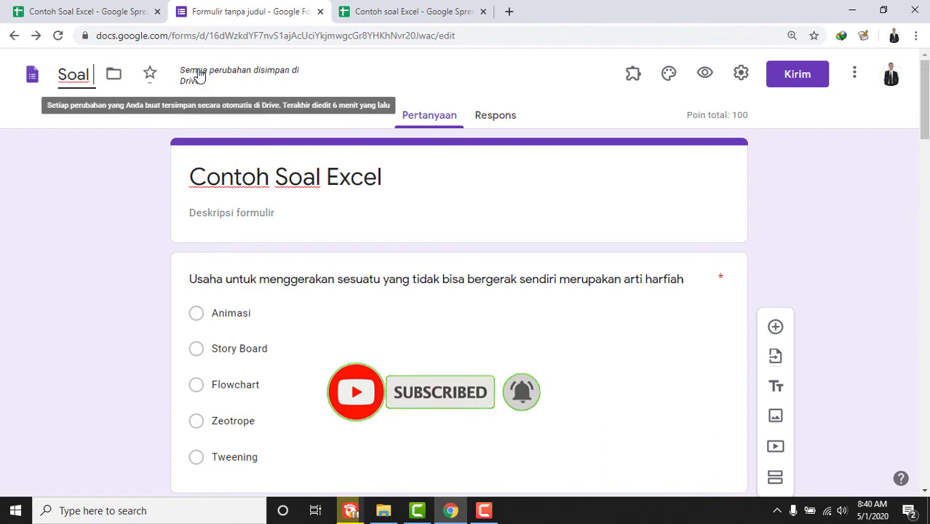
type(" Excel")
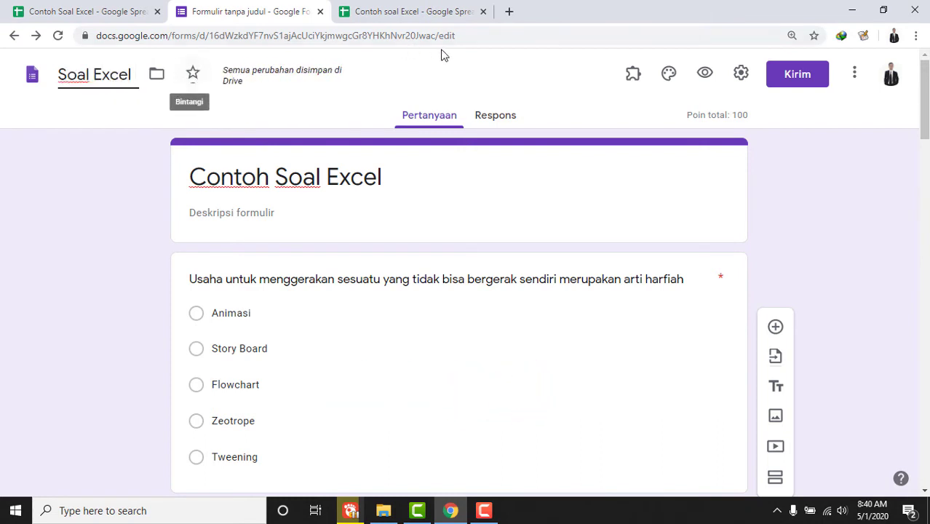
left_click(842, 253)
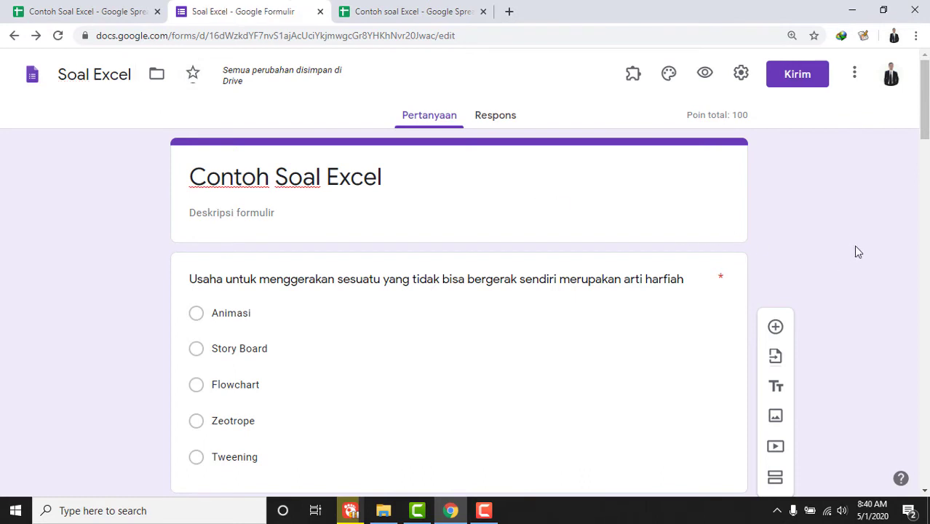
- Generate a shortened share link (Perpendek URL) for the form and close the send dialog
left_click(804, 83)
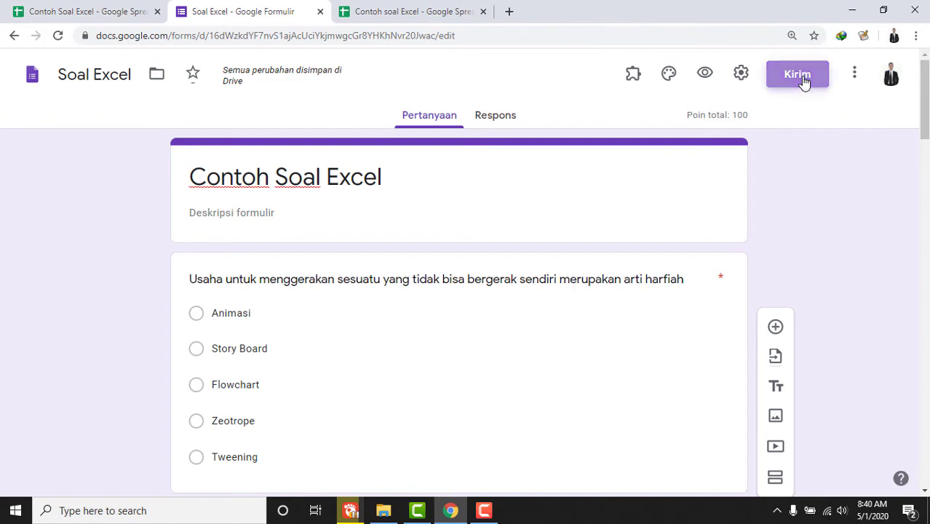
left_click(324, 146)
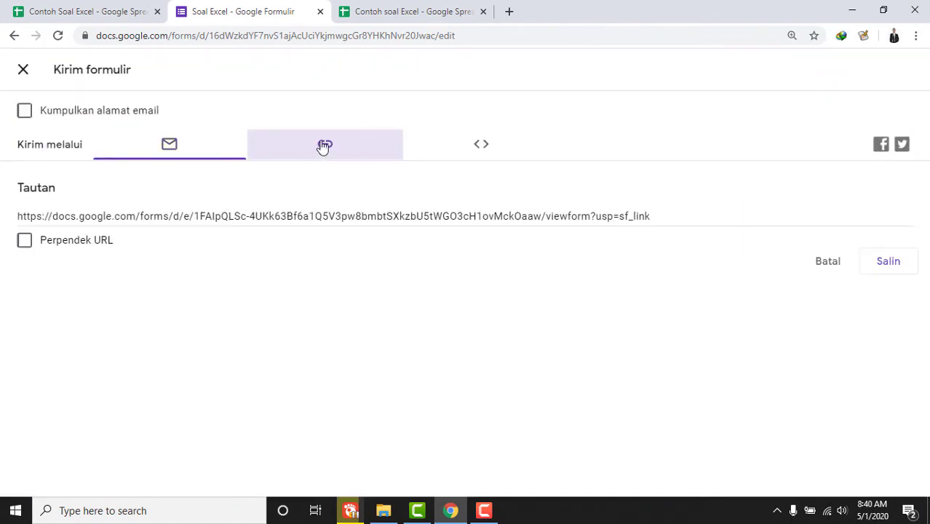
left_click(26, 240)
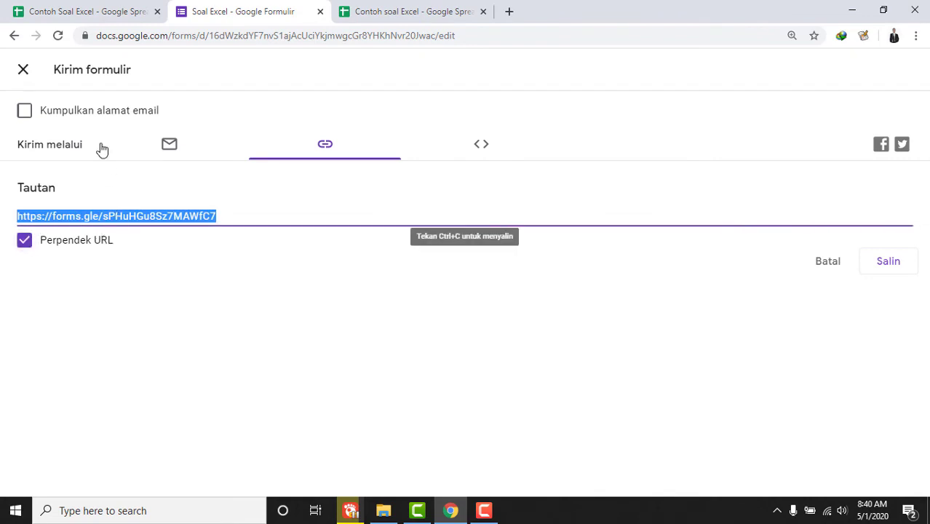
left_click(23, 69)
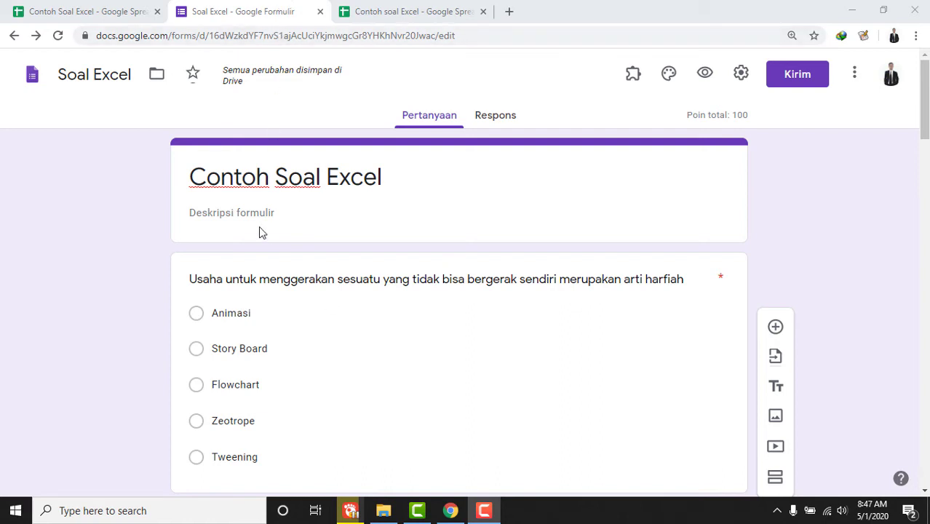
- Create a new blank form and give both its file name and its heading the title "Soal Word"
left_click(32, 76)
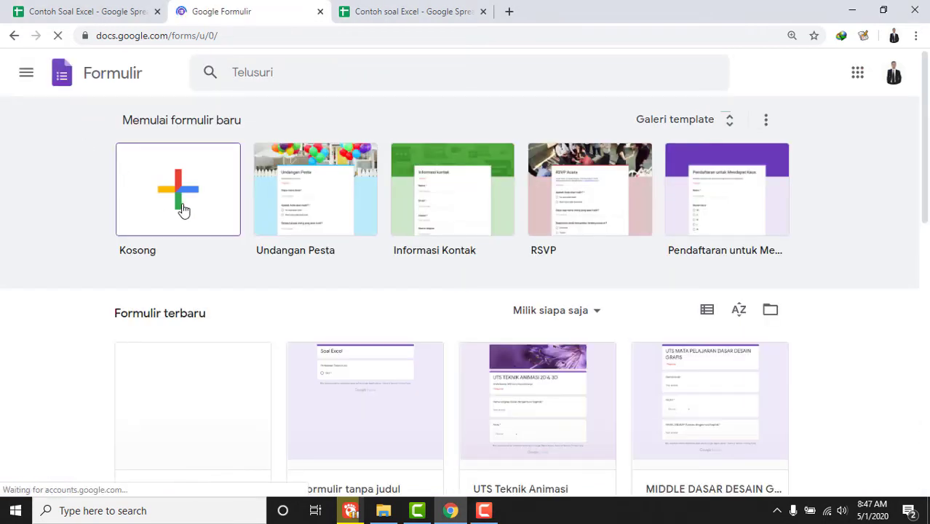
left_click(181, 205)
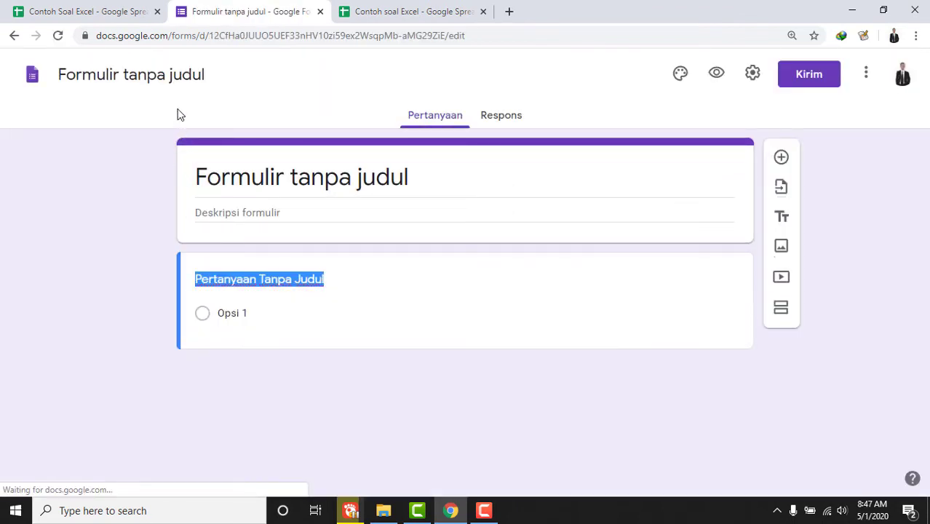
left_click(178, 74)
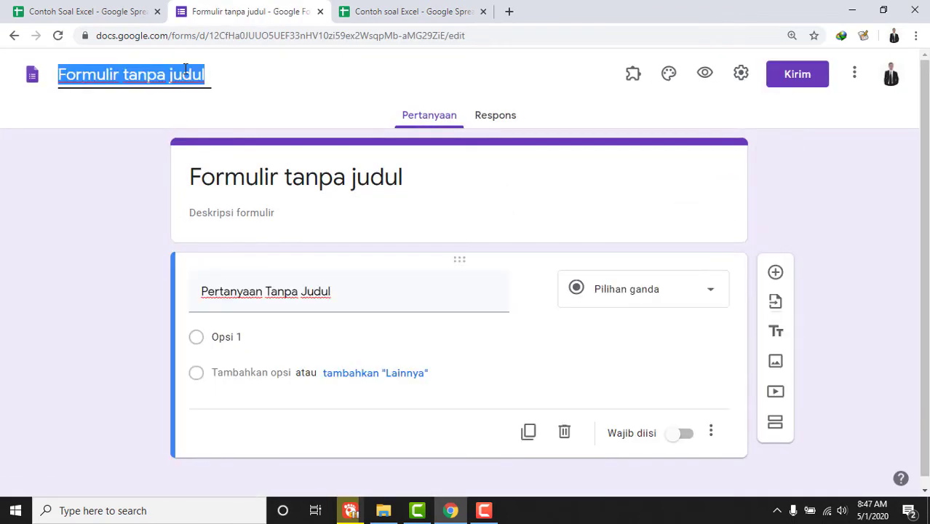
type("S")
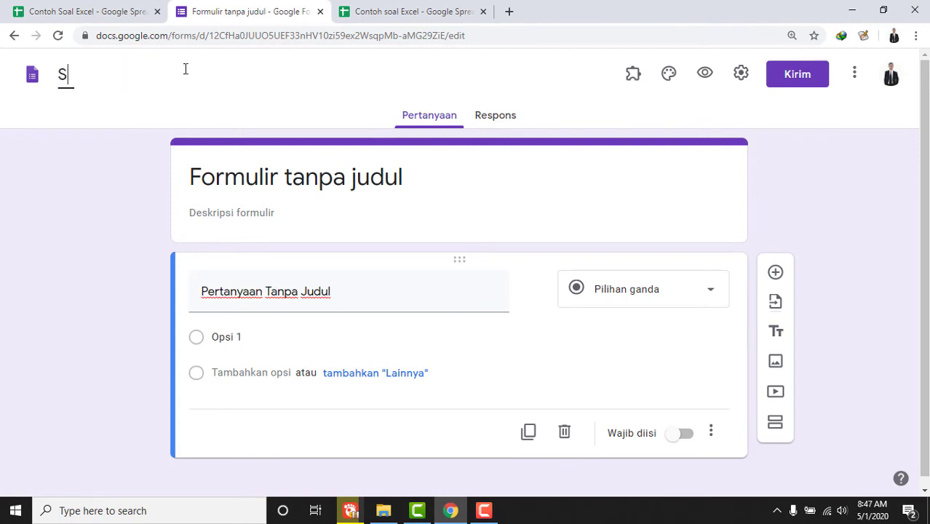
type("oal W")
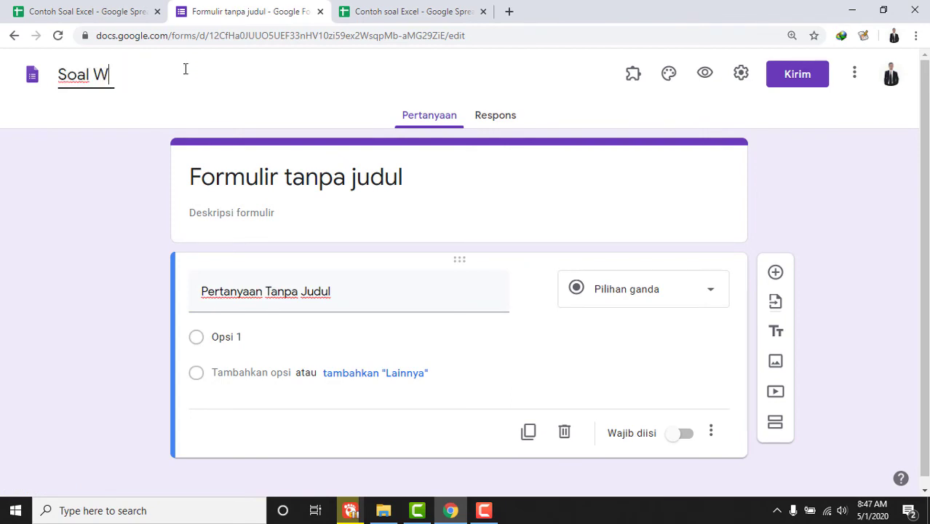
type("ord")
left_click(376, 189)
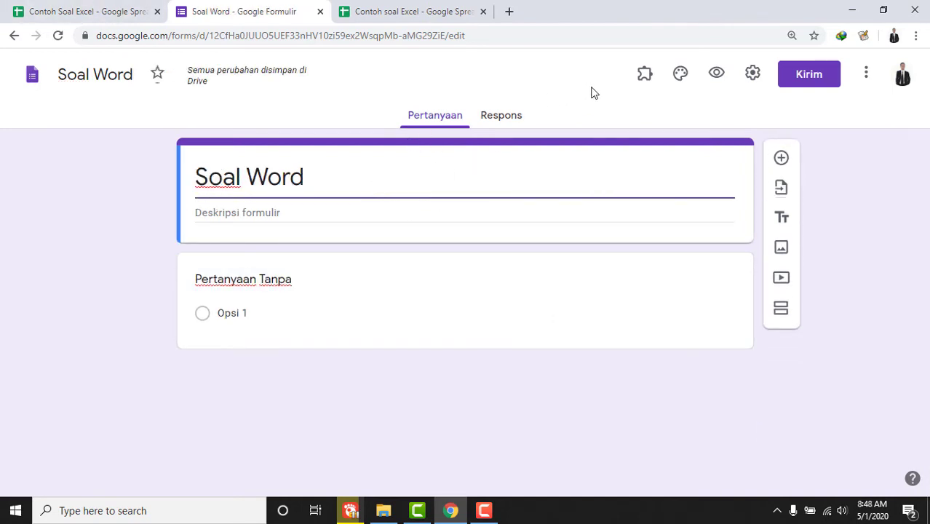
- Start the Form Builder add-on and load the Google Docs document "Contoh soal Word" as the import source
left_click(638, 120)
left_click(643, 80)
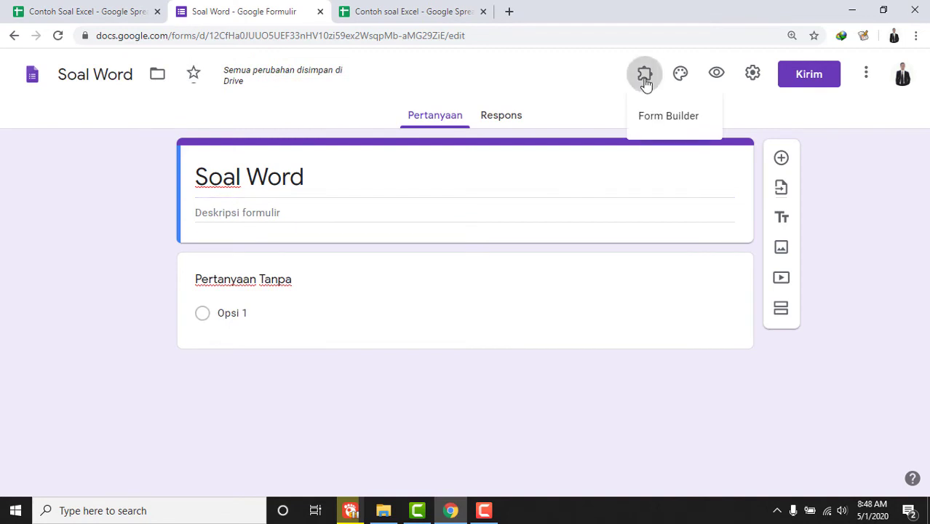
left_click(662, 124)
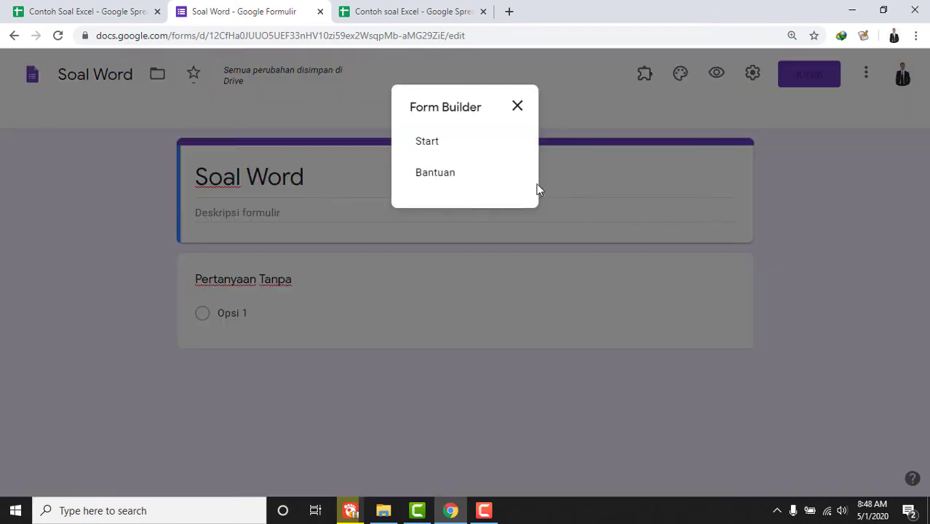
left_click(444, 145)
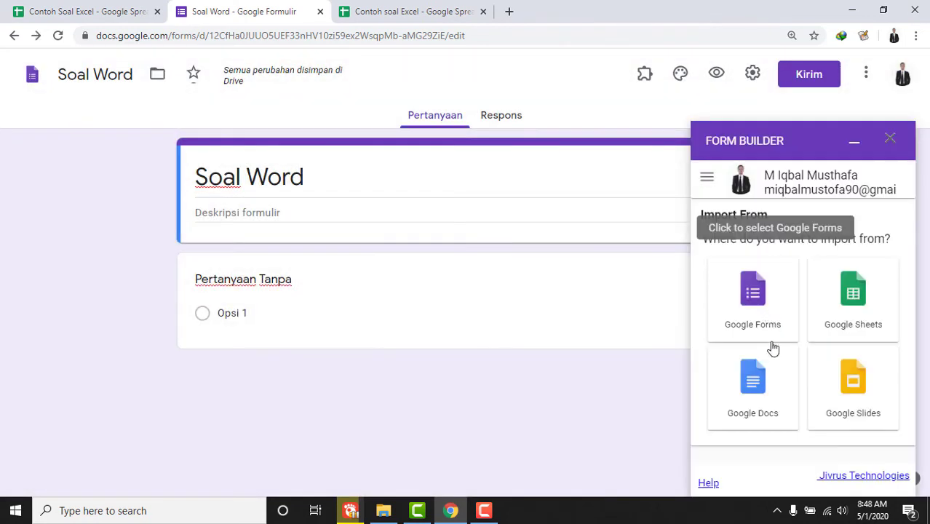
left_click(766, 405)
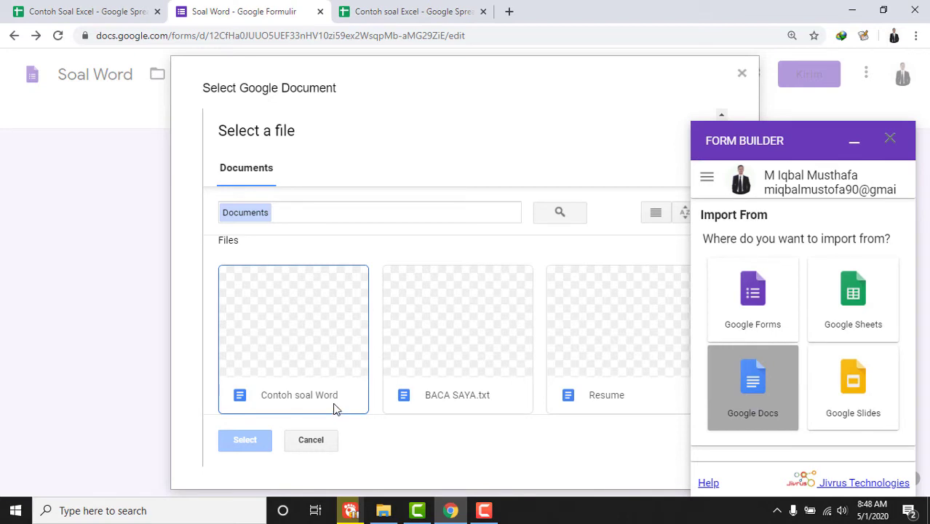
left_click(320, 360)
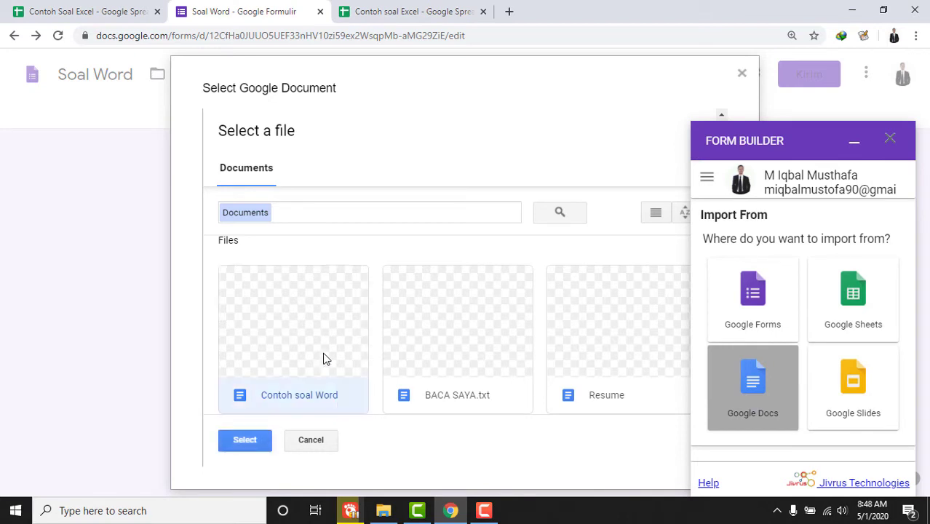
left_click(256, 442)
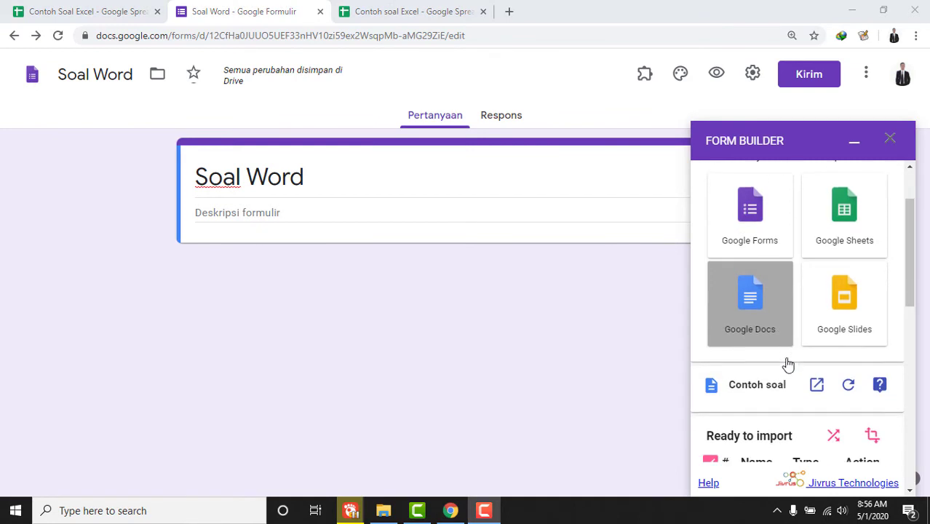
- Examine how Form Builder splits the Word document's questions and answer options in the Ready to import list
scroll(788, 364, "down", 4)
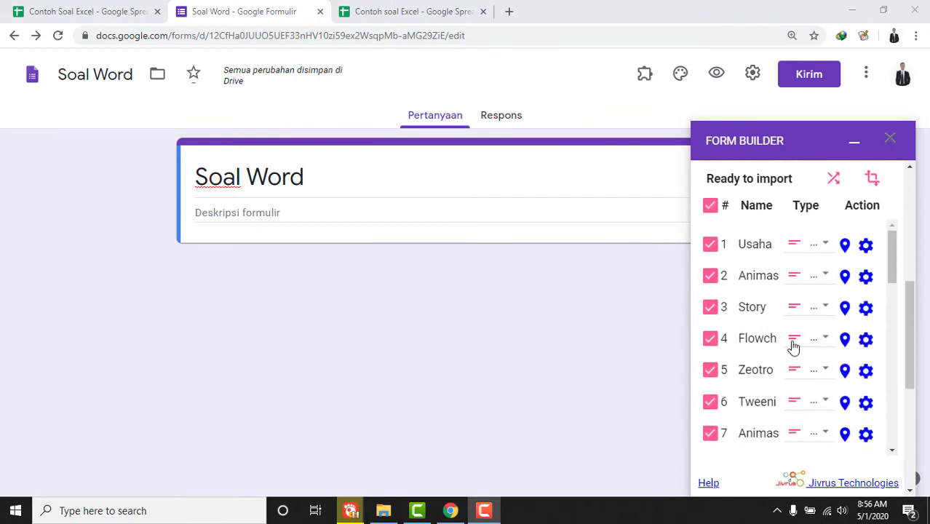
scroll(799, 363, "down", 2)
scroll(802, 364, "up", 2)
scroll(801, 349, "down", 5)
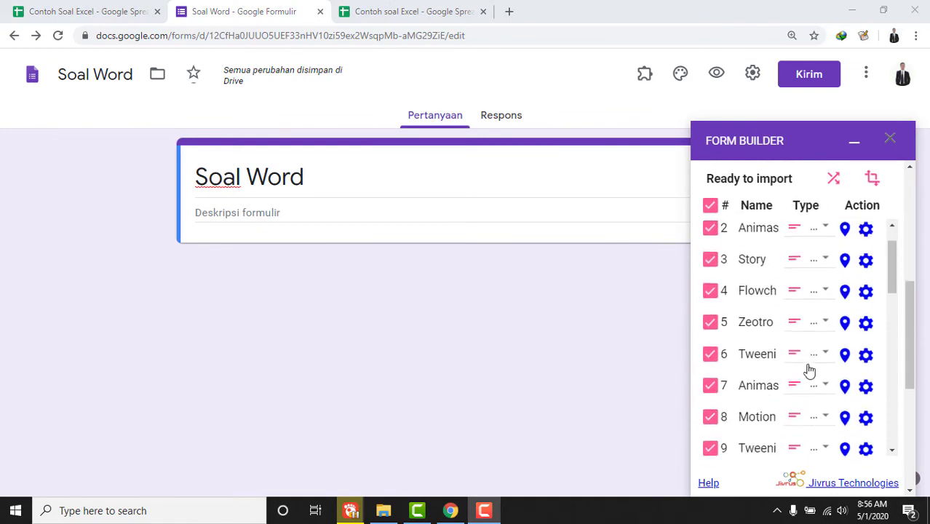
scroll(815, 360, "up", 4)
scroll(806, 345, "down", 4)
scroll(815, 331, "up", 5)
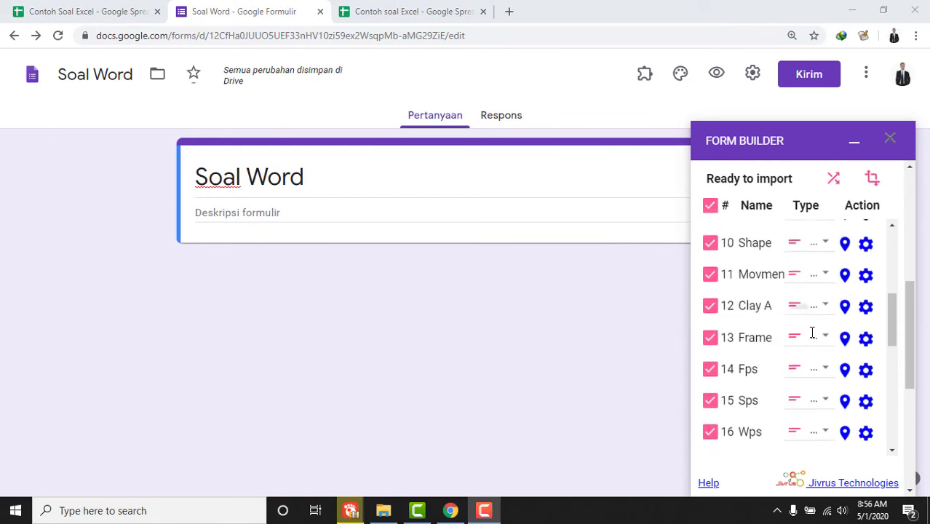
scroll(831, 309, "up", 5)
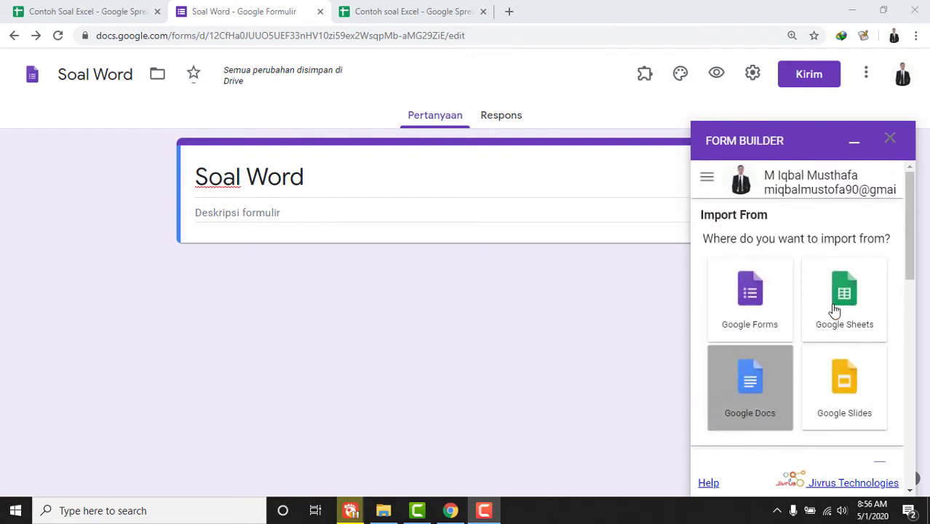
- Go to Google Docs in the tab holding the "Contoh soal Excel" spreadsheet and open the document "Contoh soal Word"
left_click(374, 10)
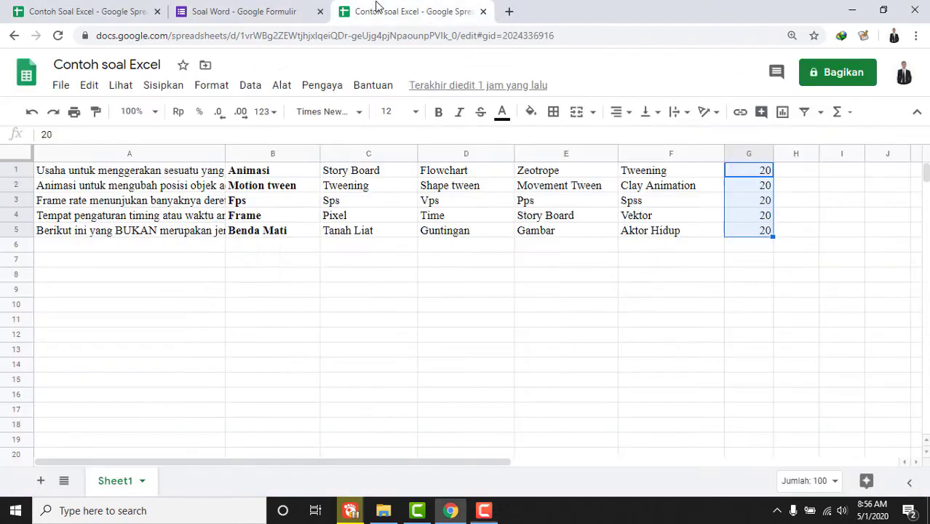
left_click(409, 40)
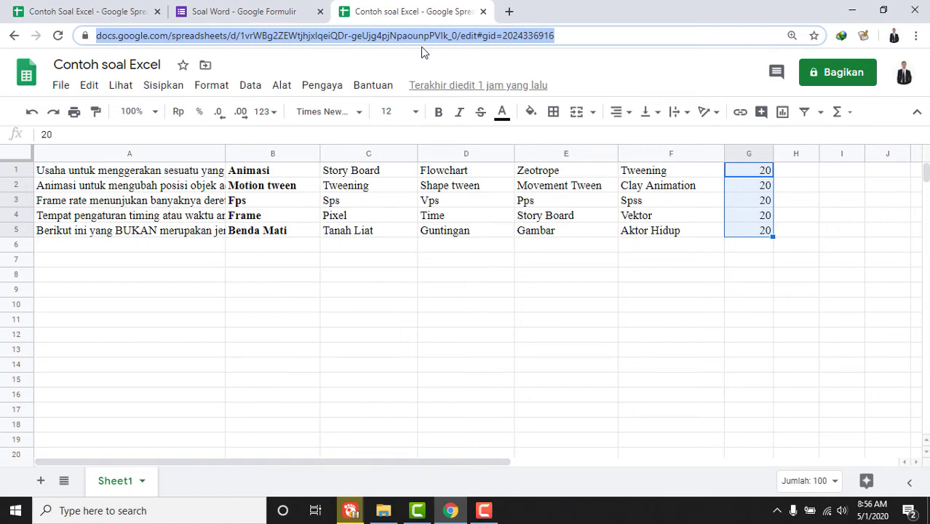
type("goo")
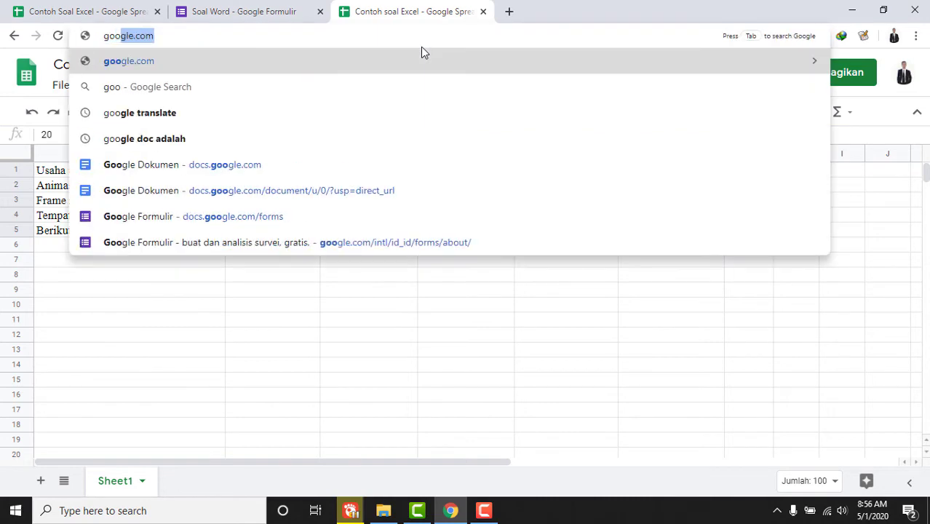
key("Down")
key("Down")
key("Down")
key("Down")
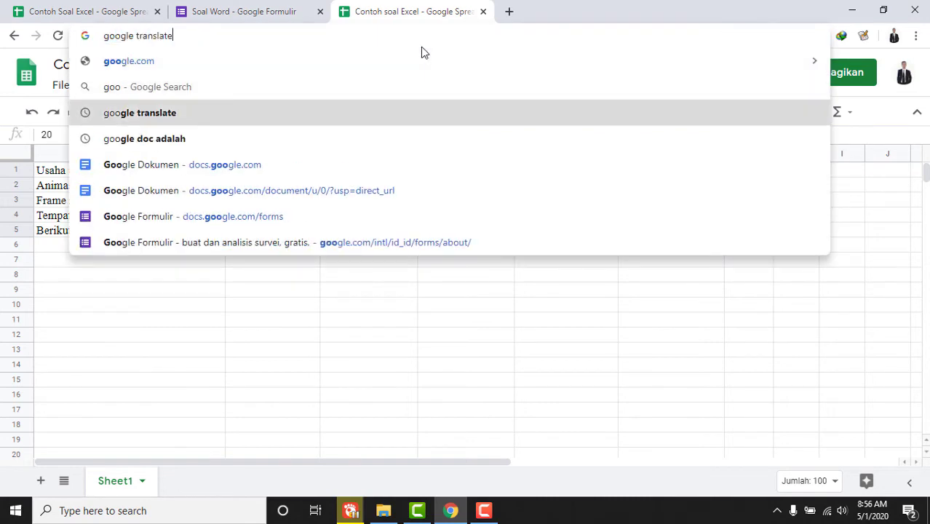
key("Return")
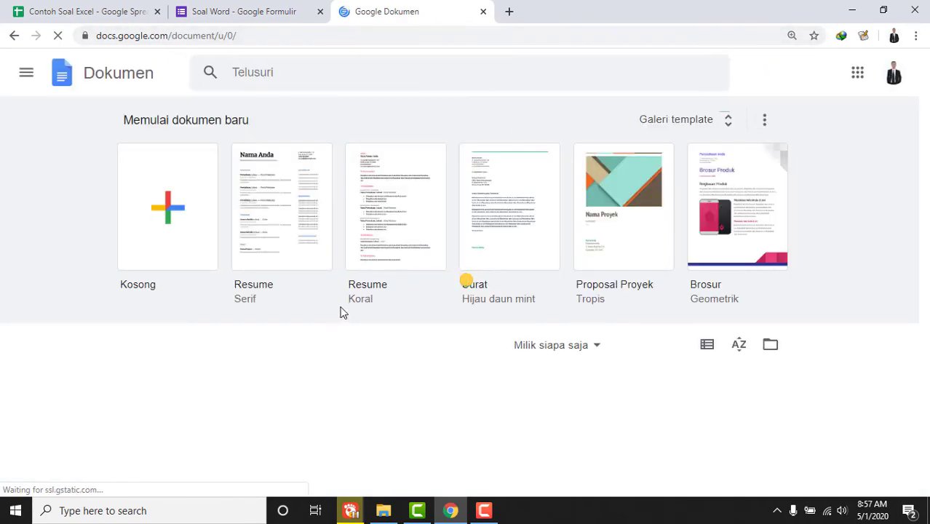
scroll(342, 312, "down", 2)
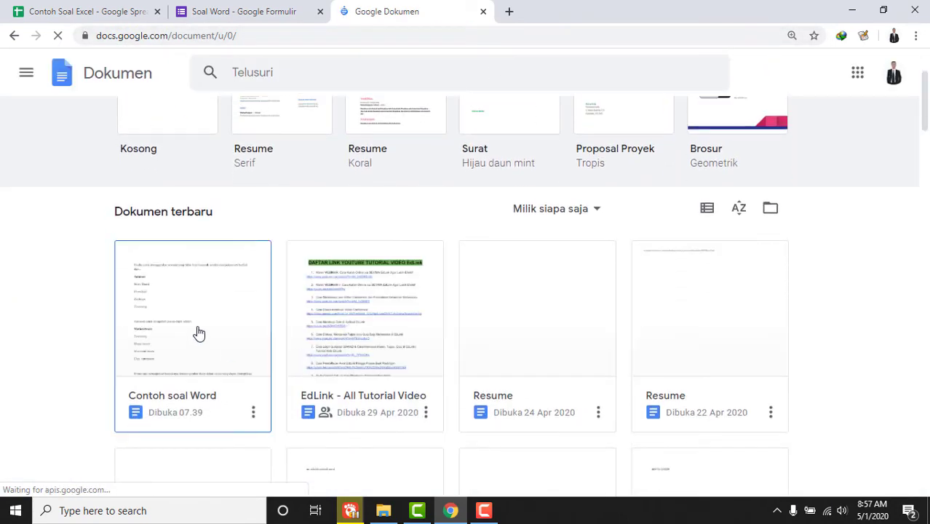
left_click(198, 329)
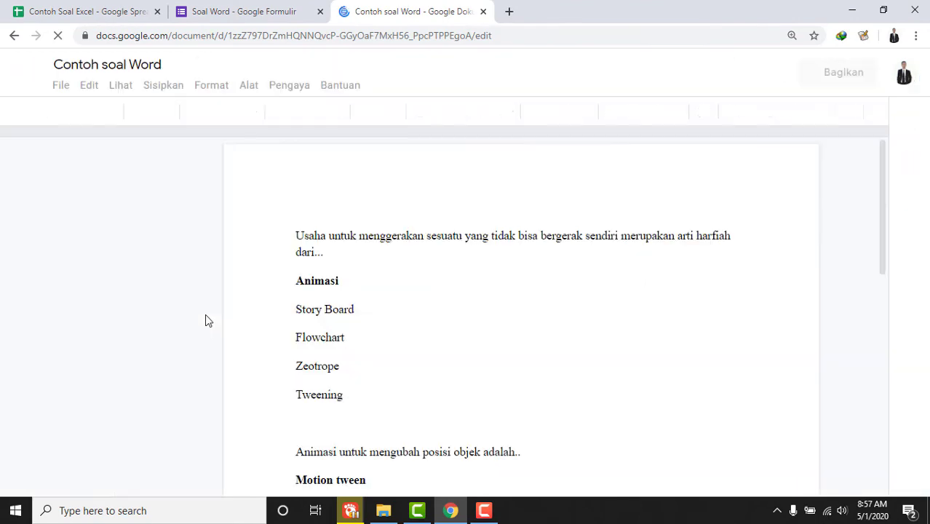
- Format the first question's answer options, from Animasi to Tweening, as a numbered list in the 1., a., i. style
scroll(319, 230, "down", 3)
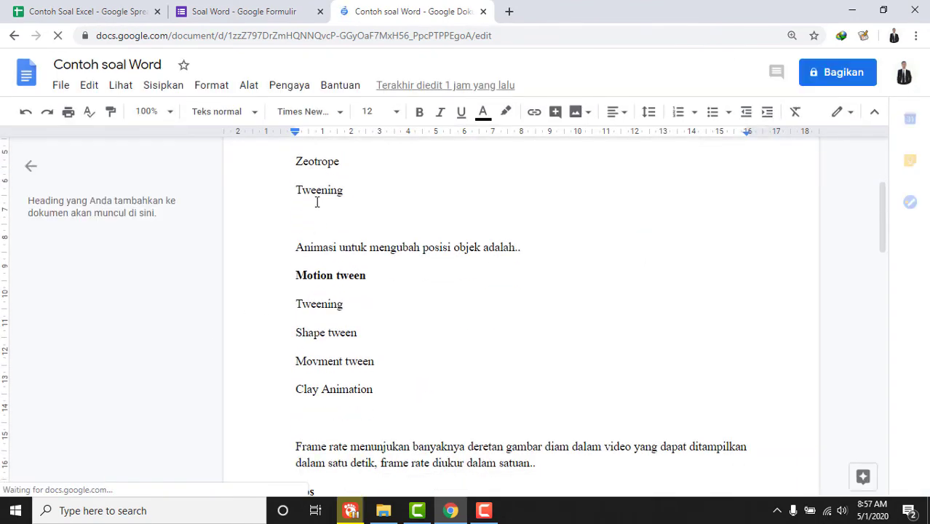
scroll(318, 192, "up", 3)
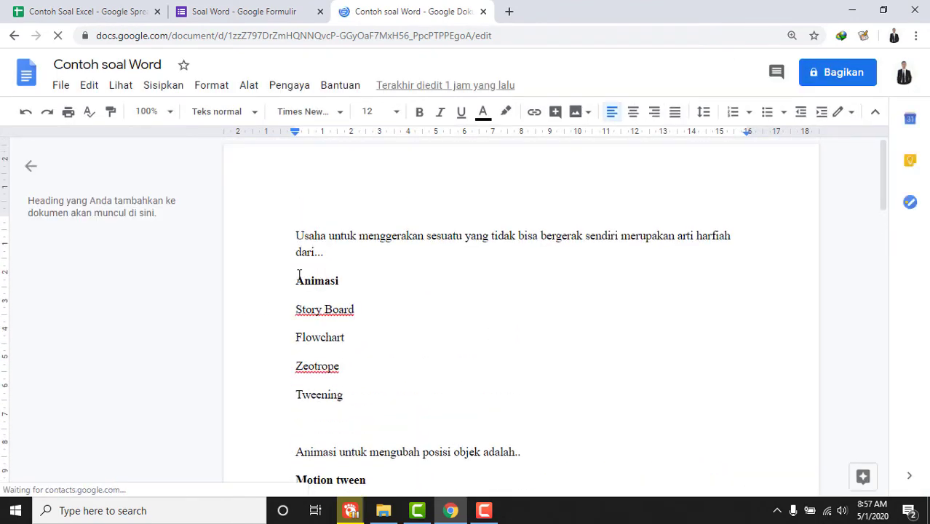
left_click_drag(296, 282, 346, 406)
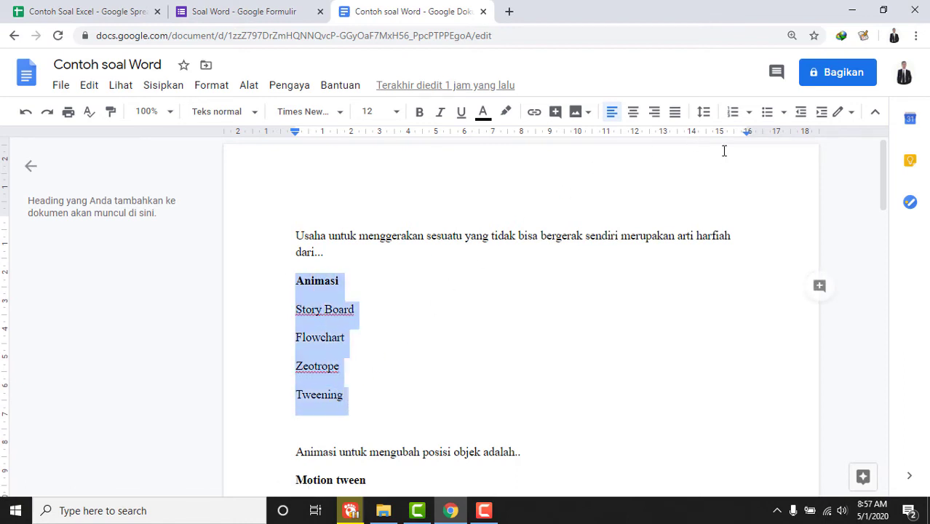
left_click(748, 112)
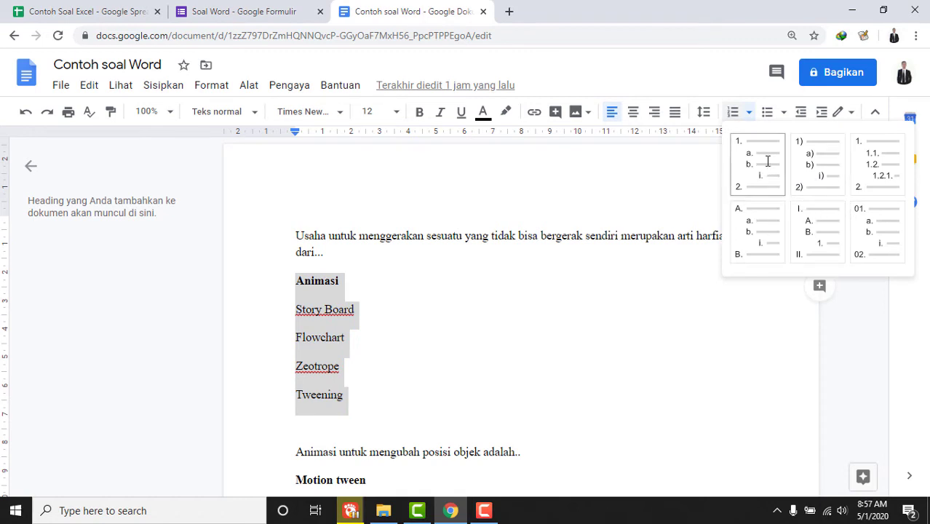
left_click(767, 161)
- Format the second question's answer options, from Motion tween to Clay Animation, as a numbered list in the 1., a., i. style
scroll(474, 338, "down", 3)
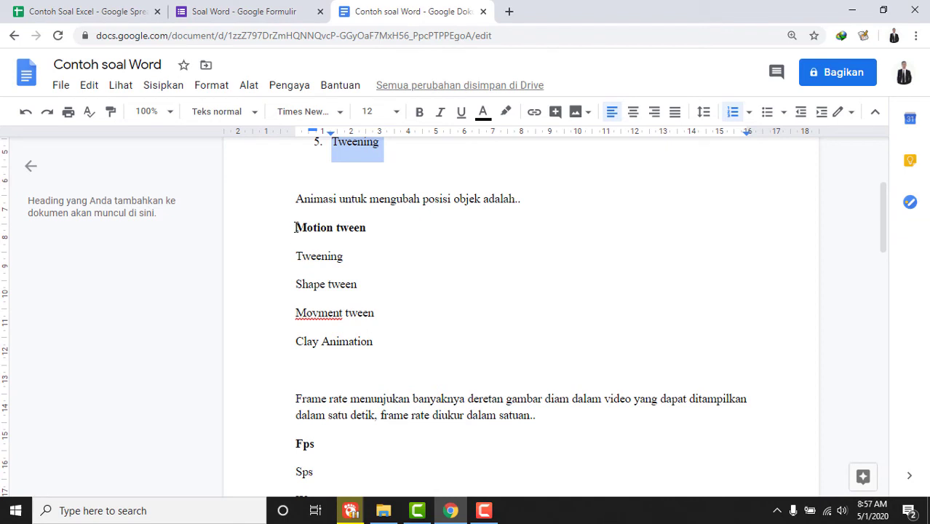
left_click_drag(294, 227, 388, 352)
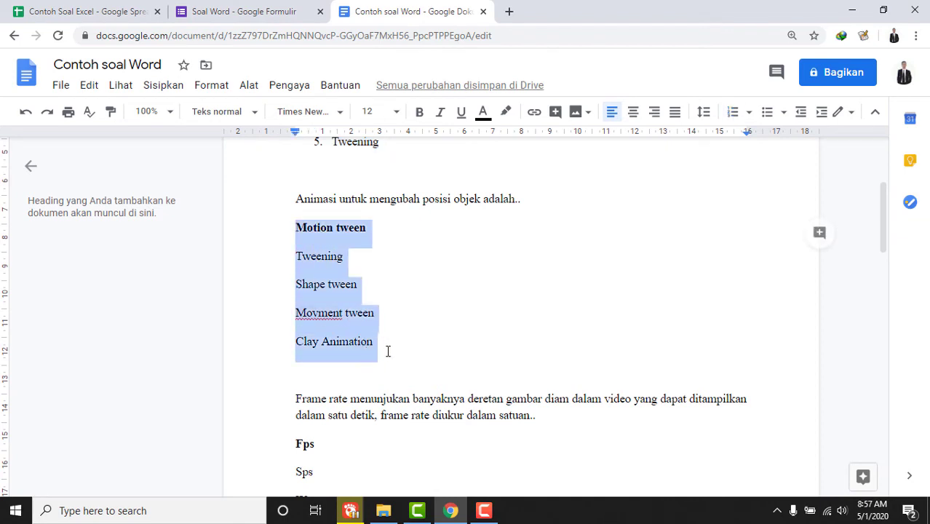
left_click(749, 112)
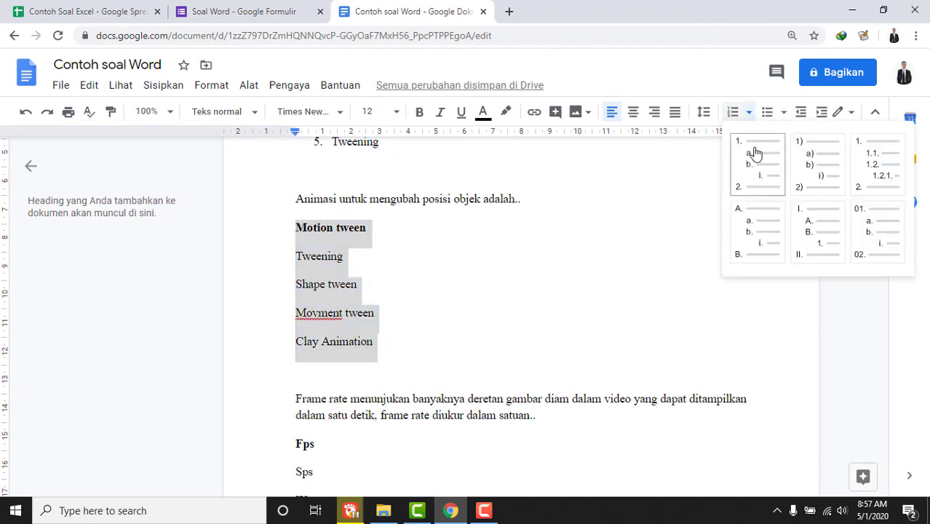
left_click(766, 172)
- Format the answer options of the remaining questions, from the Fps group through the Benda Mati group, as separate numbered lists
scroll(523, 212, "up", 3)
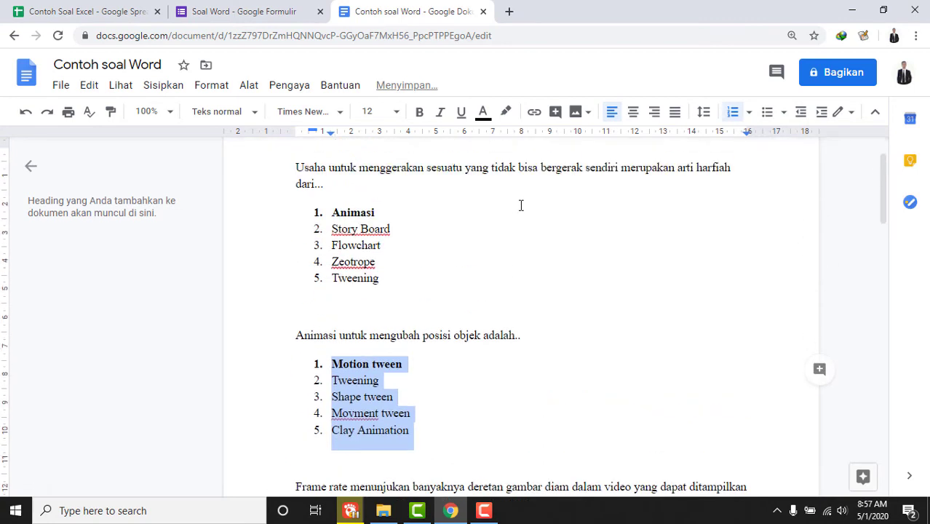
left_click(295, 168)
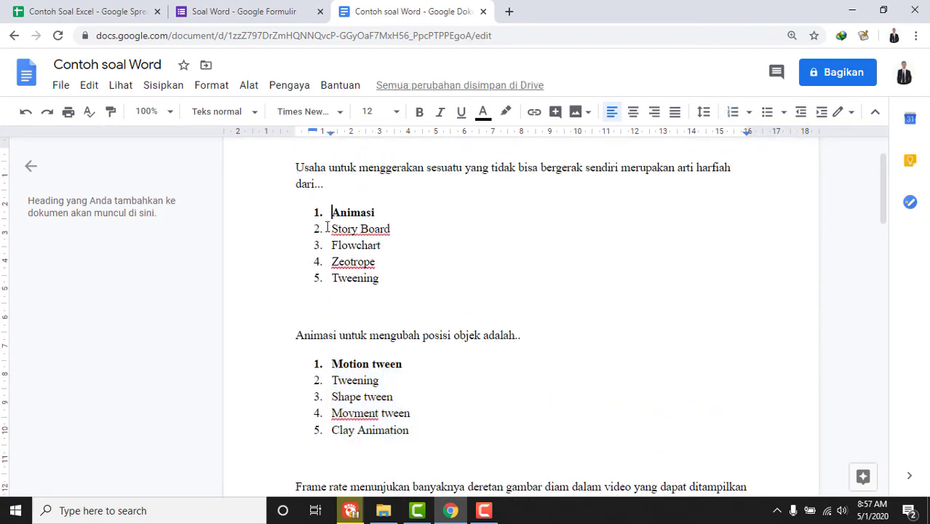
left_click_drag(331, 212, 374, 291)
scroll(379, 293, "down", 5)
scroll(383, 296, "down", 1)
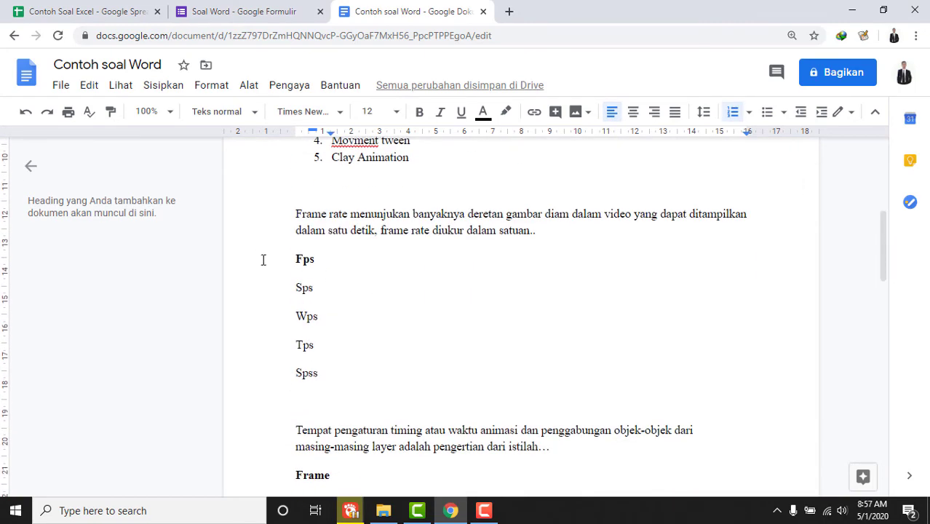
left_click_drag(290, 262, 332, 376)
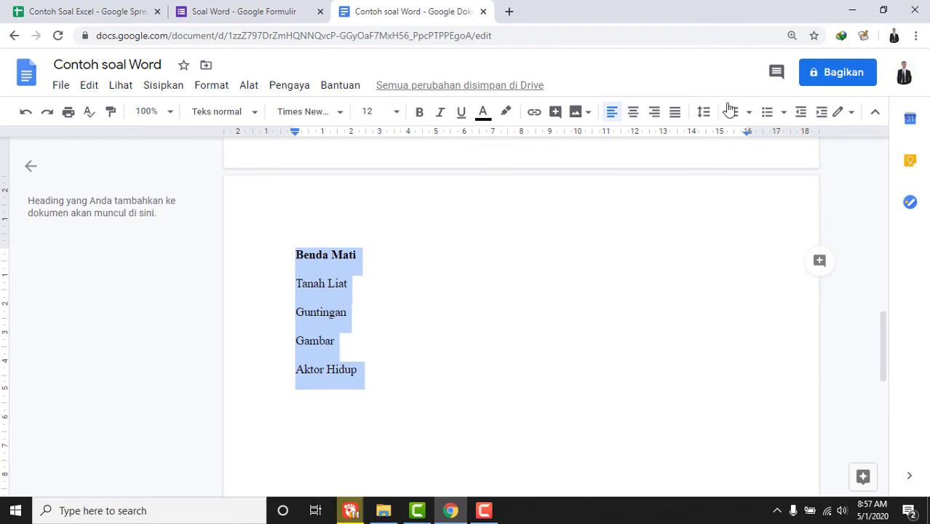
left_click(733, 112)
scroll(505, 268, "up", 4)
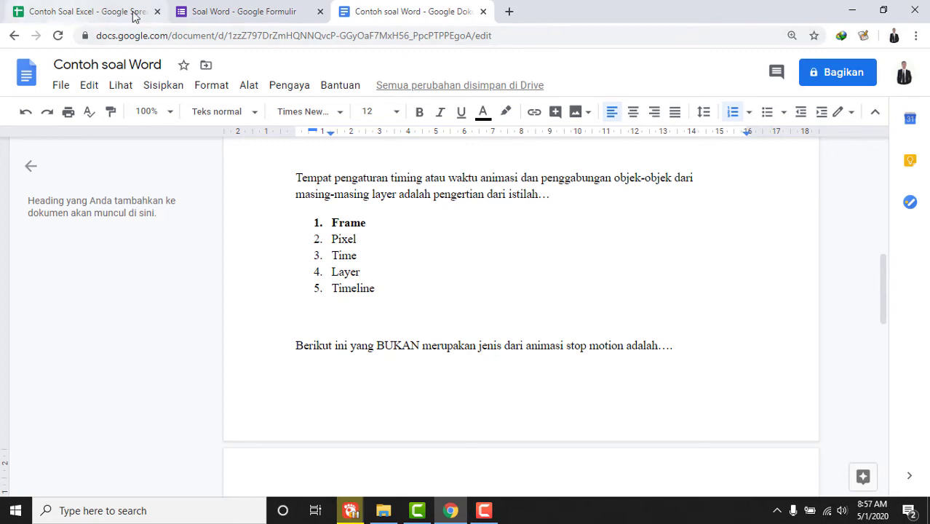
- Return to the Soal Word form and load the Google Docs document "Contoh soal Word" into Form Builder again
left_click(230, 7)
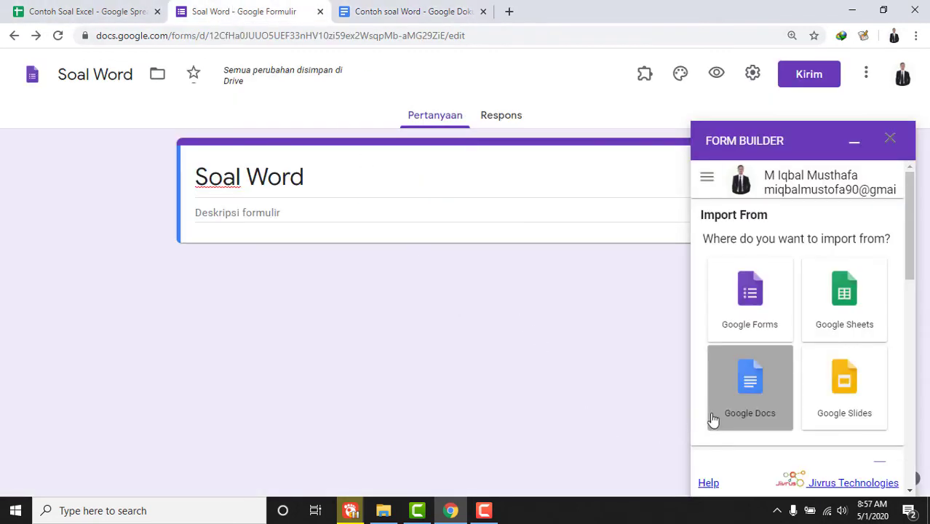
left_click(755, 405)
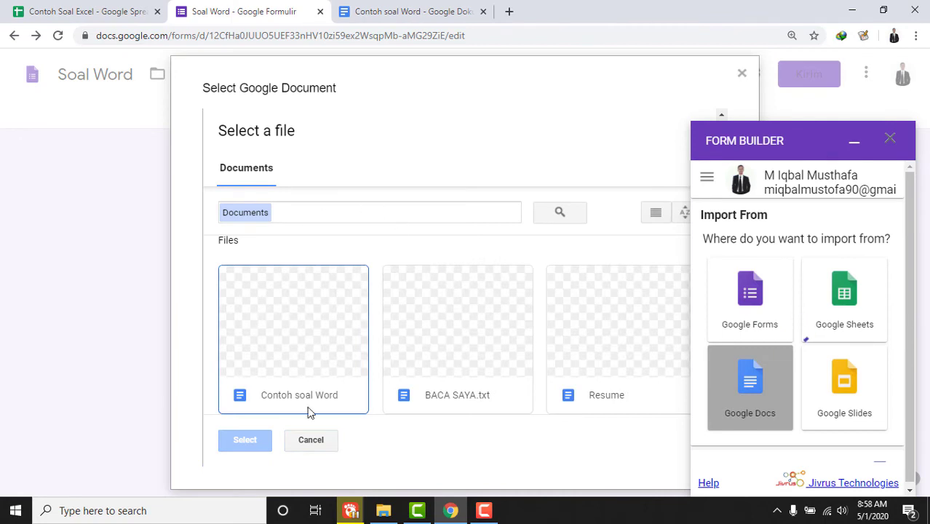
scroll(375, 372, "down", 2)
scroll(409, 366, "up", 2)
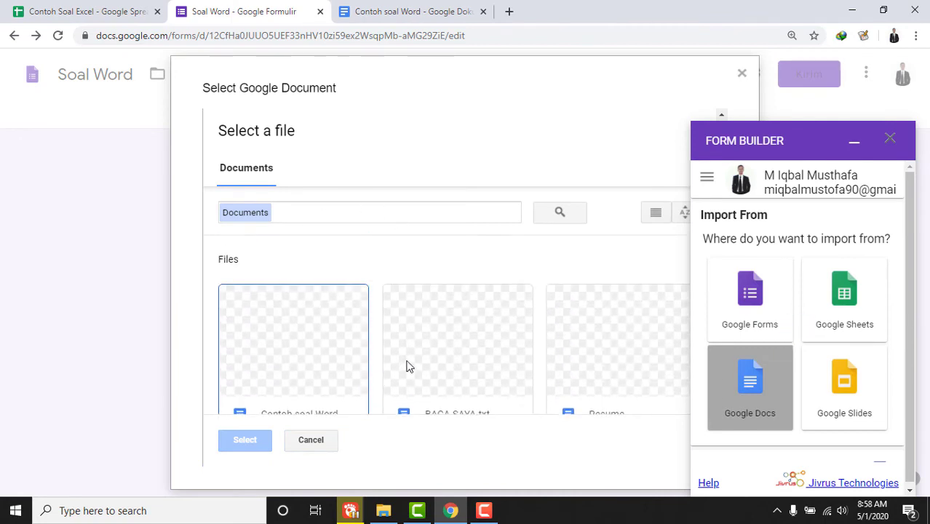
scroll(408, 366, "down", 2)
left_click(320, 275)
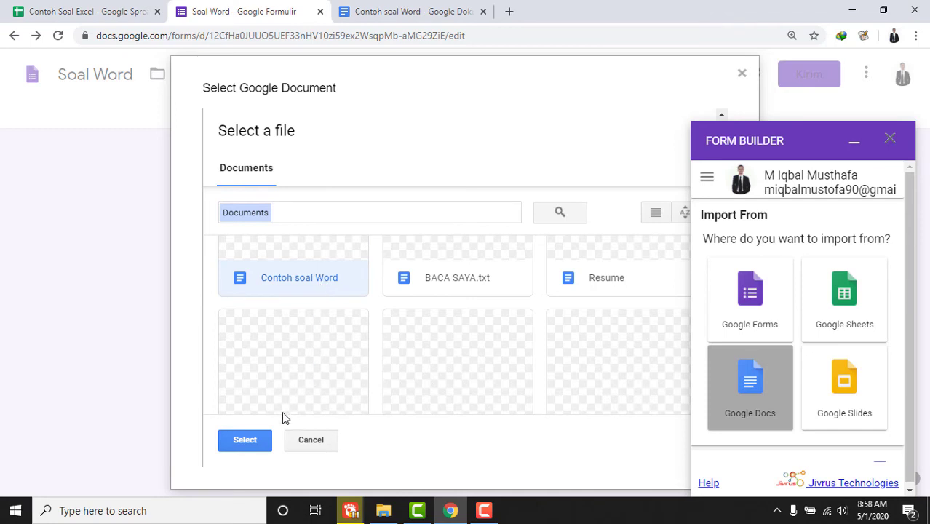
left_click(261, 442)
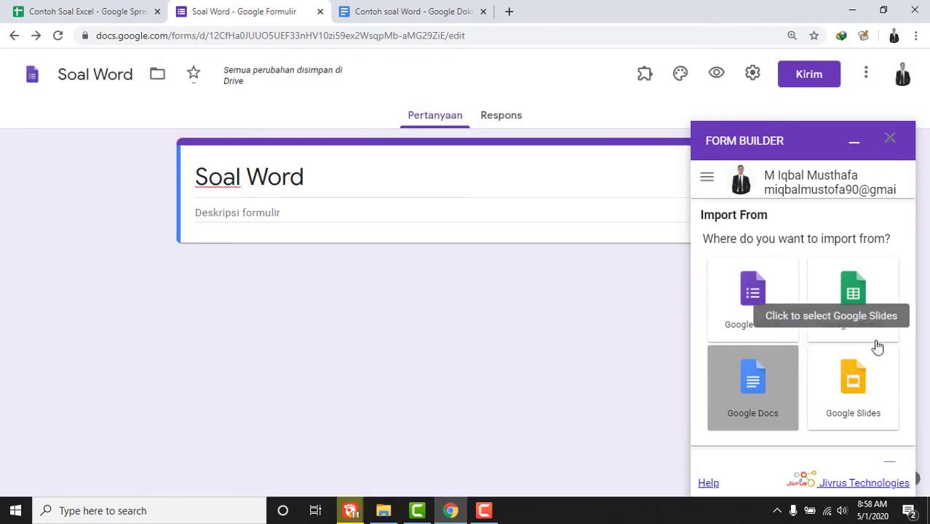
- Check the reloaded Ready to import list for how the document's questions and their field types are recognised
scroll(886, 356, "down", 3)
scroll(880, 353, "down", 4)
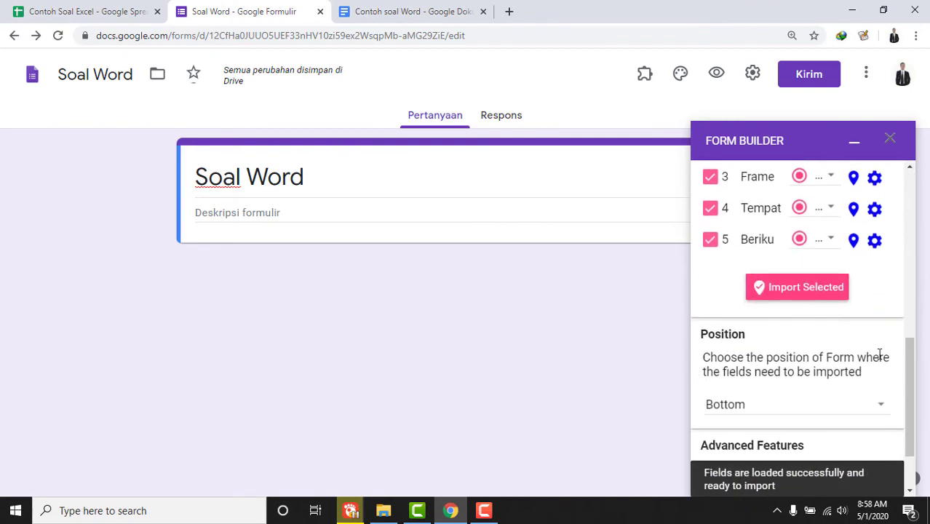
scroll(886, 347, "up", 2)
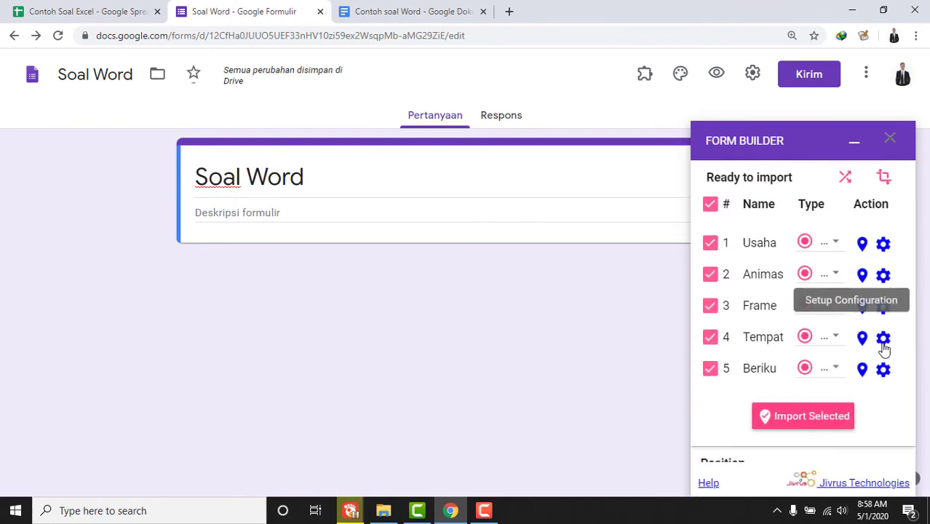
scroll(822, 288, "up", 1)
scroll(814, 277, "down", 3)
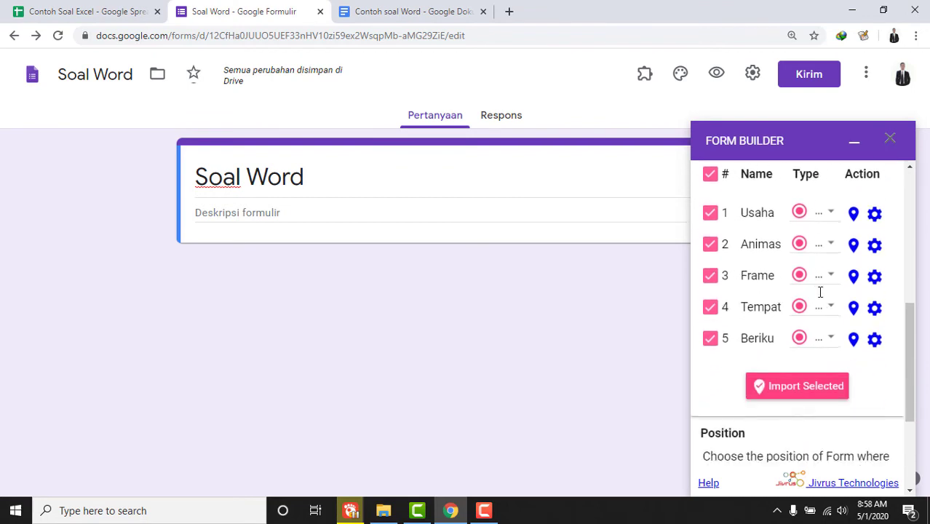
scroll(770, 288, "up", 2)
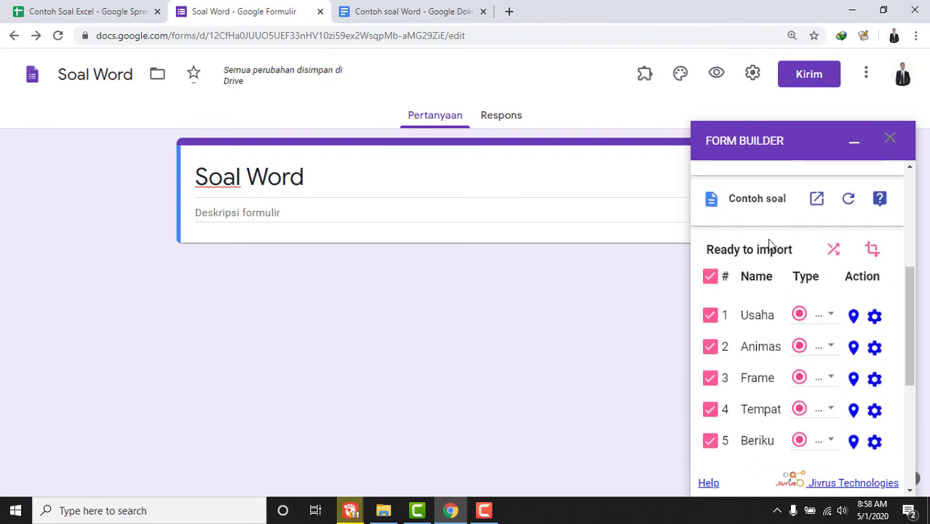
scroll(771, 251, "down", 2)
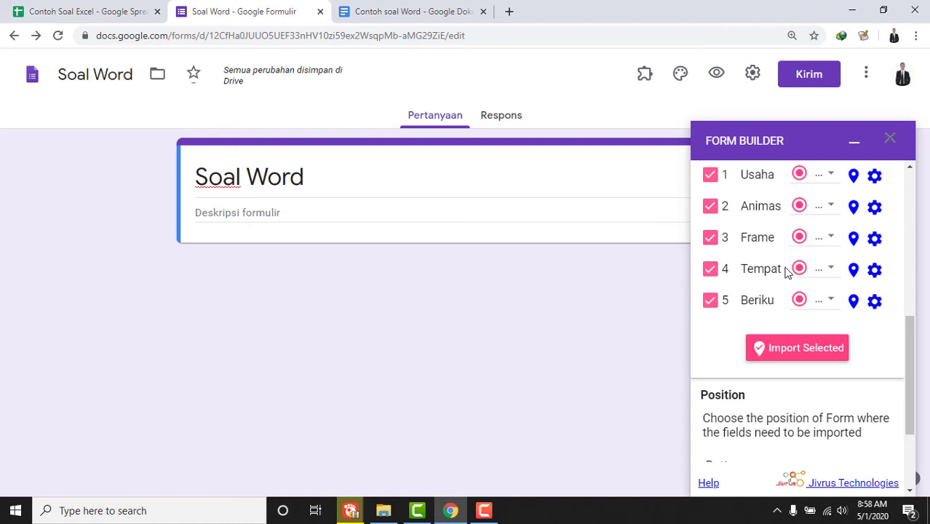
scroll(790, 267, "up", 3)
scroll(789, 259, "down", 3)
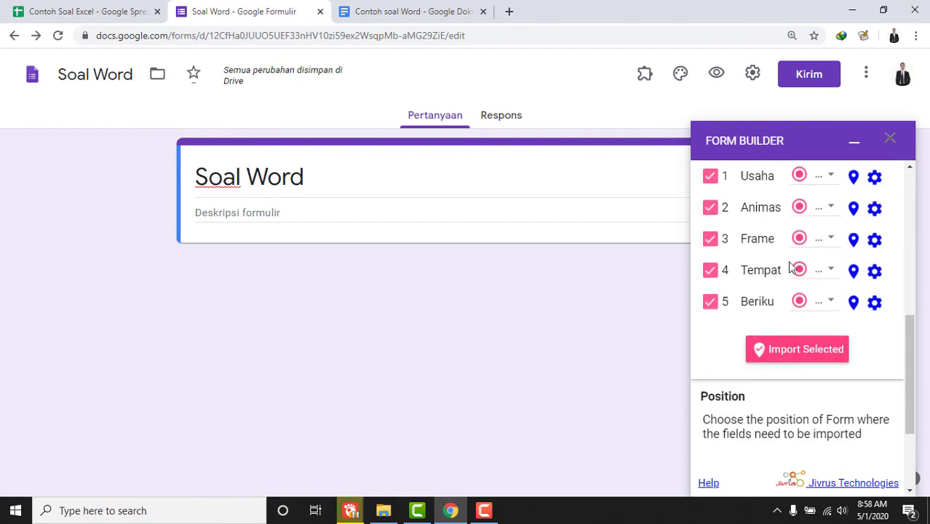
- Import the selected Word questions at the bottom of the form and close Form Builder
left_click(836, 351)
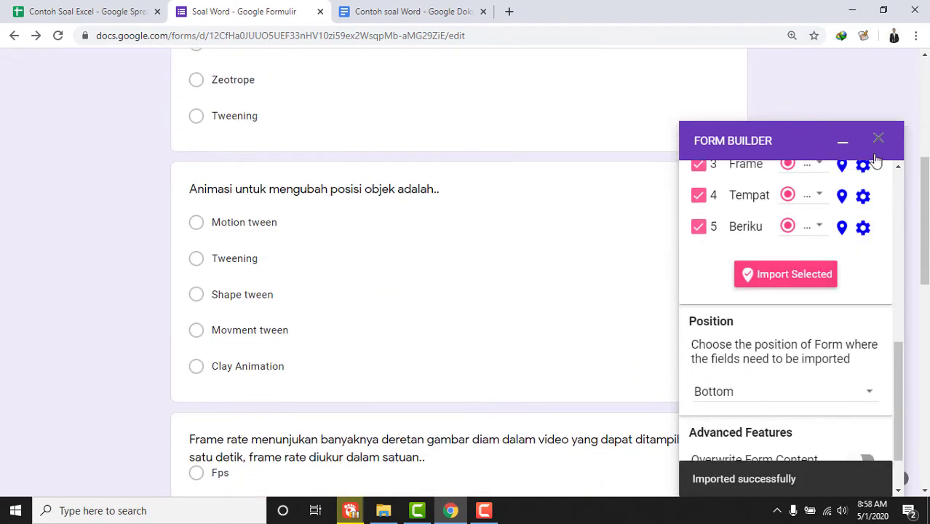
left_click(878, 139)
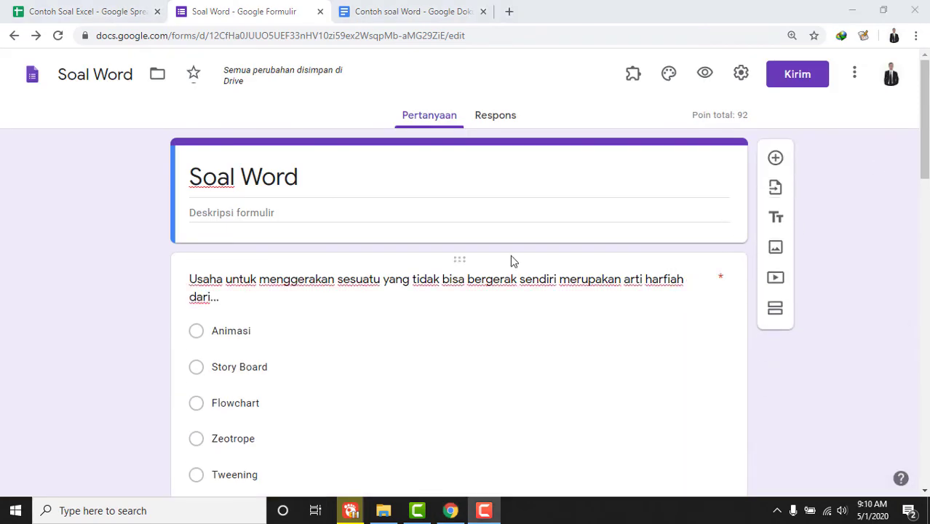
scroll(509, 262, "down", 2)
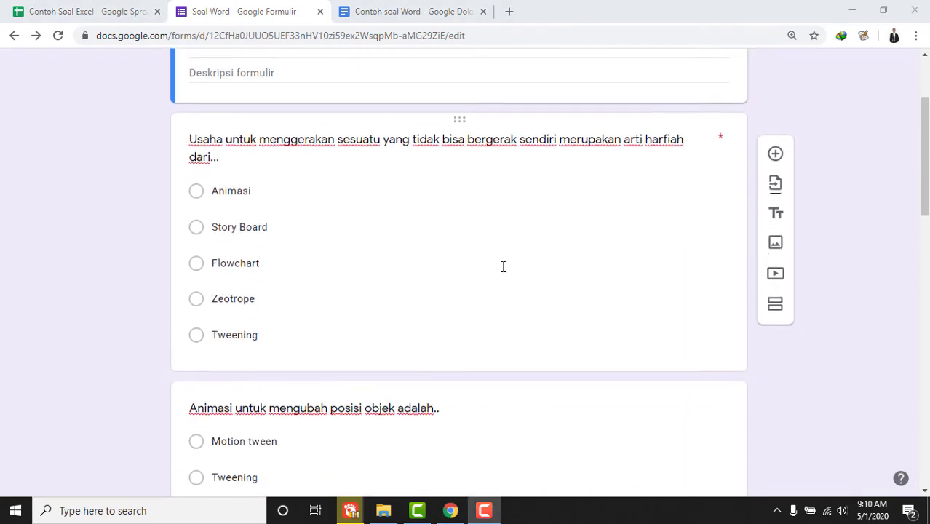
scroll(509, 269, "down", 4)
scroll(553, 272, "up", 3)
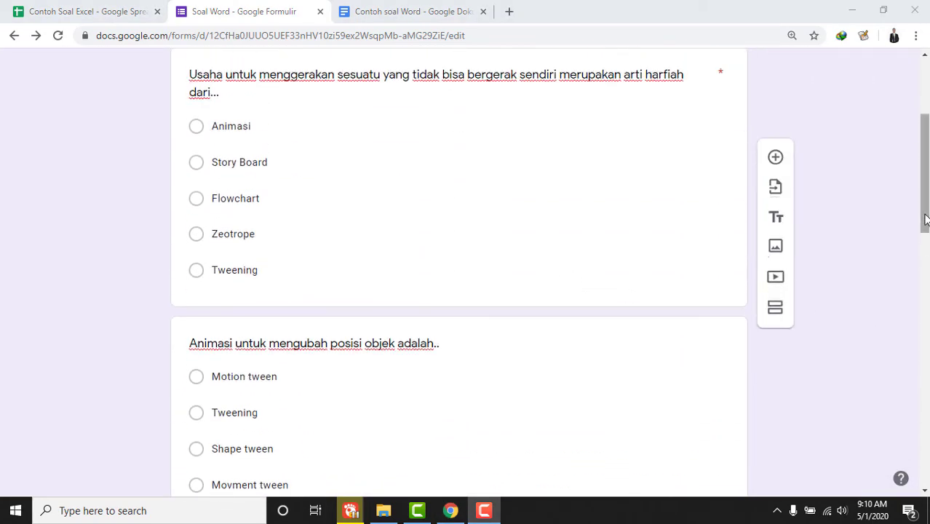
left_click_drag(925, 220, 927, 164)
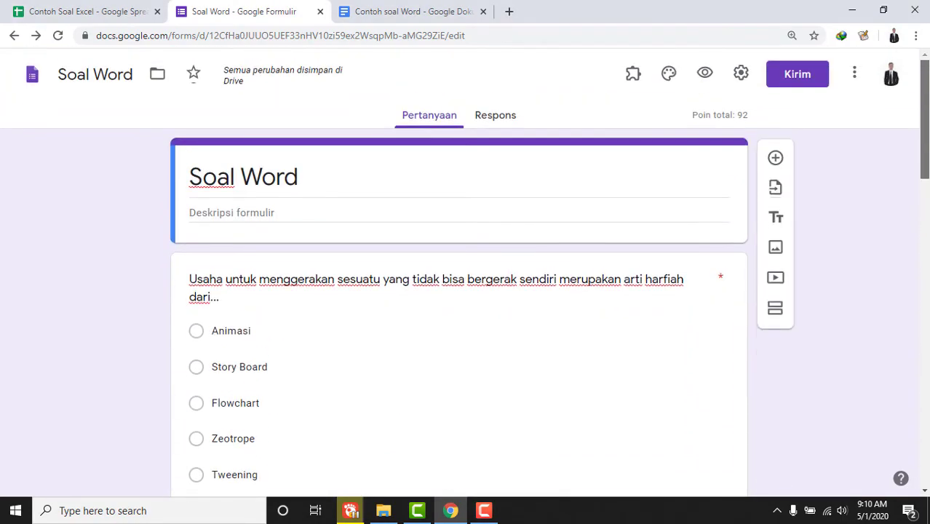
- Set the answer key of the first question, on the literal meaning of animation, to Animasi with 20 points
scroll(833, 291, "down", 3)
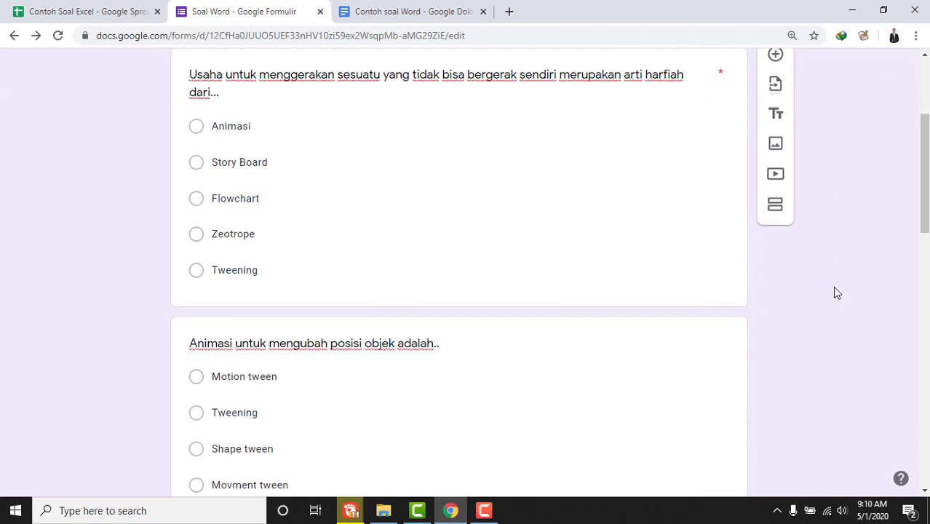
scroll(848, 271, "up", 2)
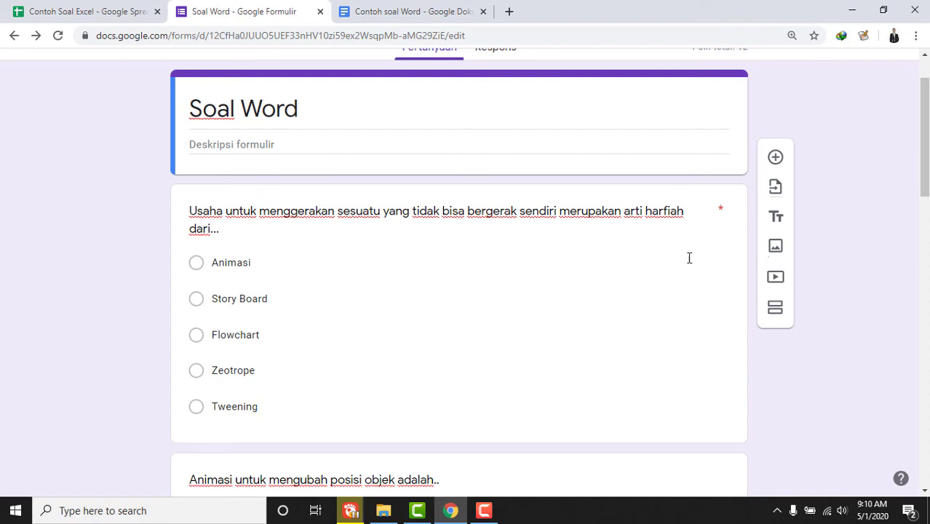
left_click(328, 222)
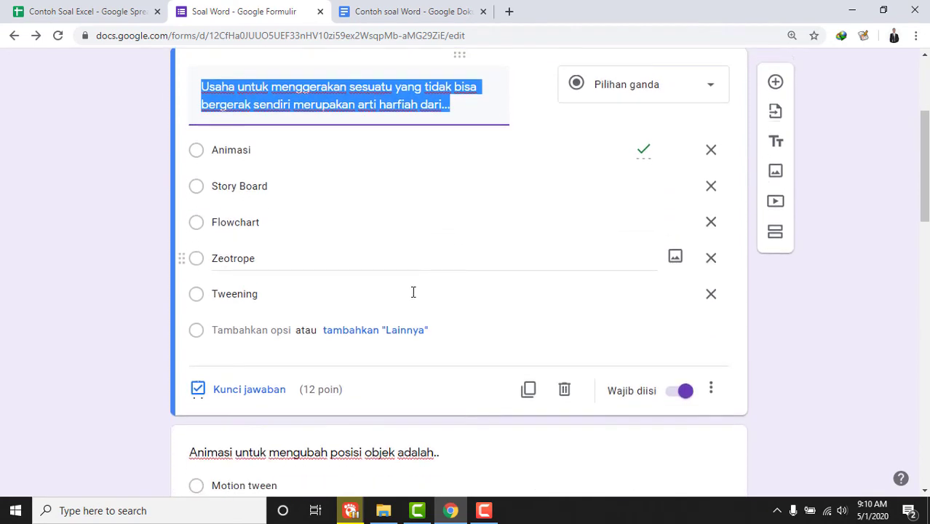
left_click(274, 393)
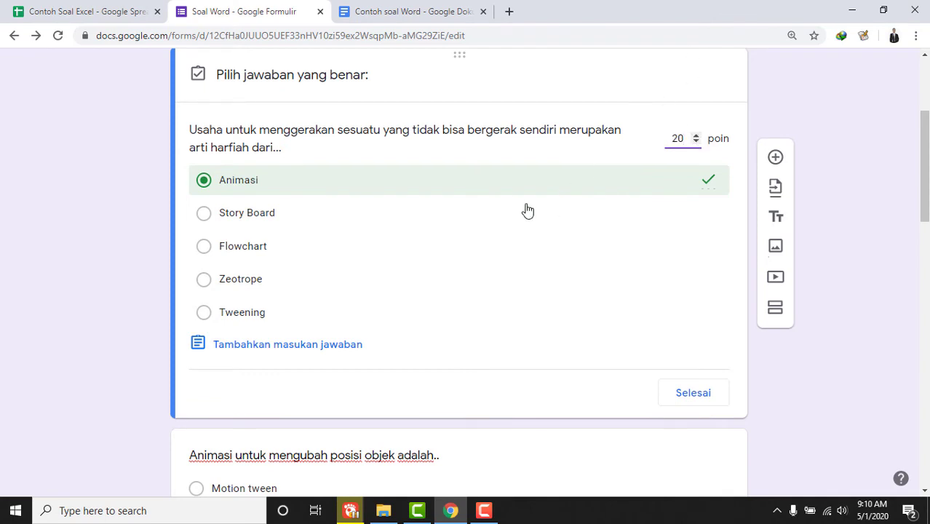
left_click(402, 180)
left_click(684, 397)
- Check the correct answer and points in the answer key of the "Animasi untuk mengubah posisi objek adalah.." question
scroll(630, 388, "down", 4)
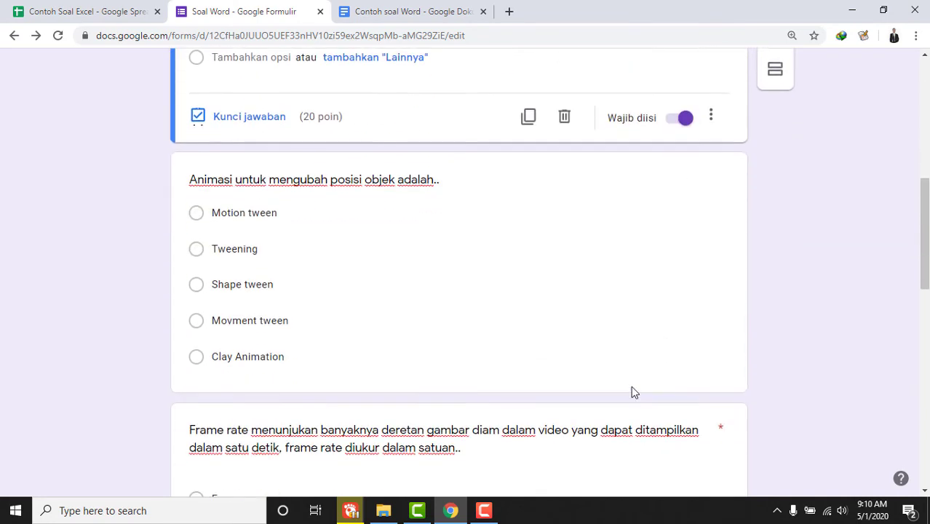
left_click(342, 263)
scroll(342, 241, "up", 2)
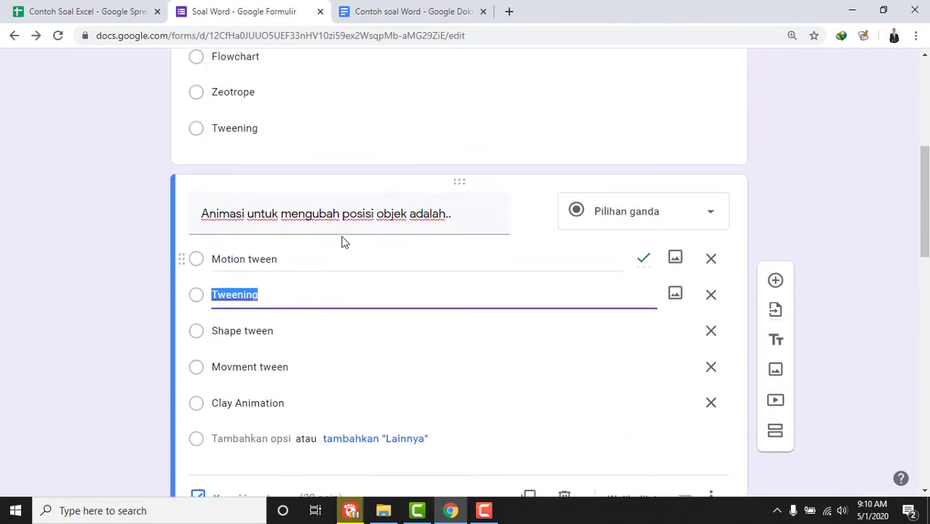
scroll(345, 235, "down", 3)
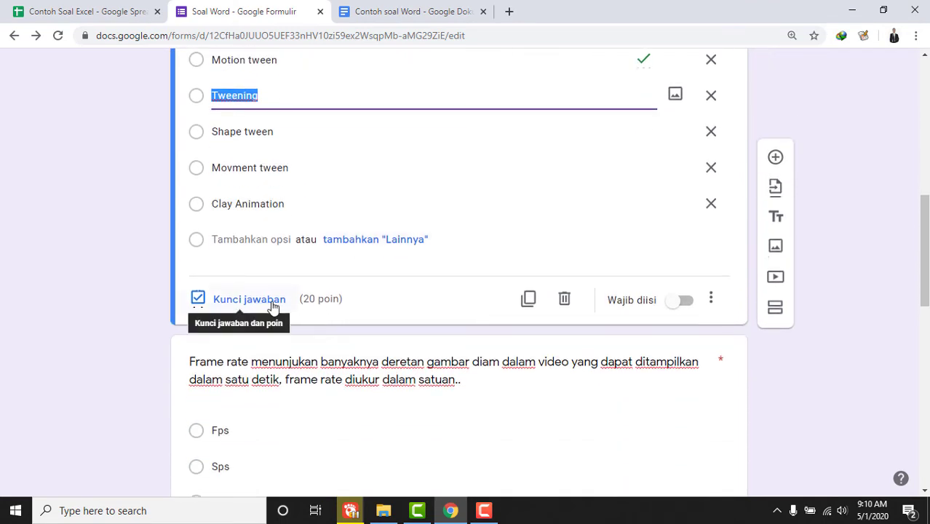
left_click(274, 302)
scroll(513, 244, "up", 2)
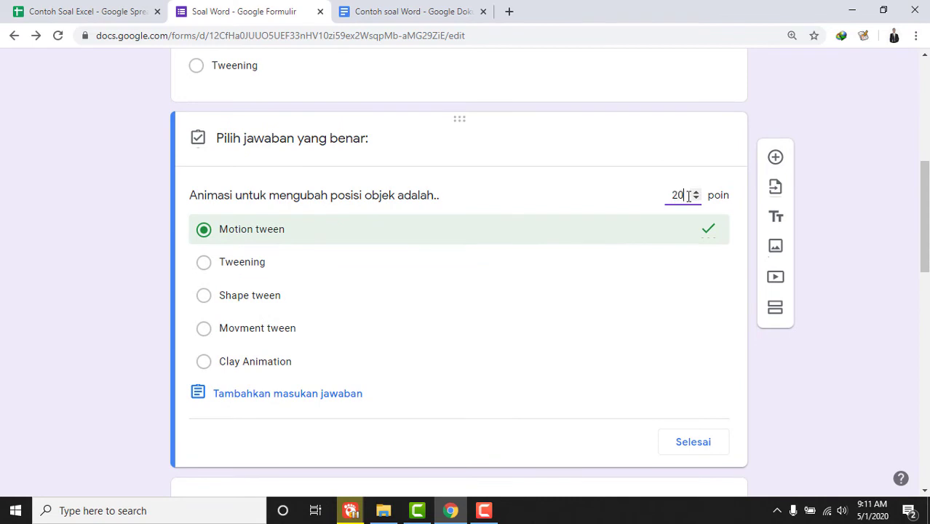
left_click(687, 441)
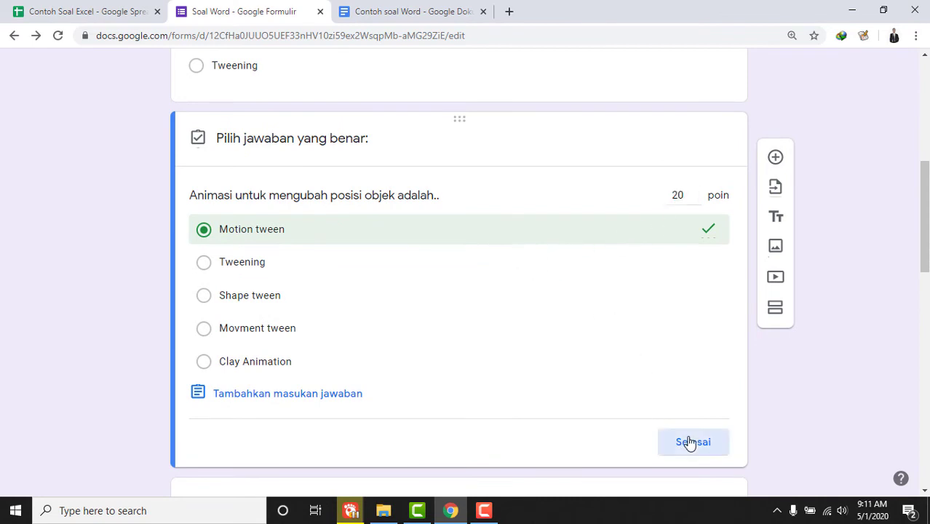
scroll(549, 321, "down", 1)
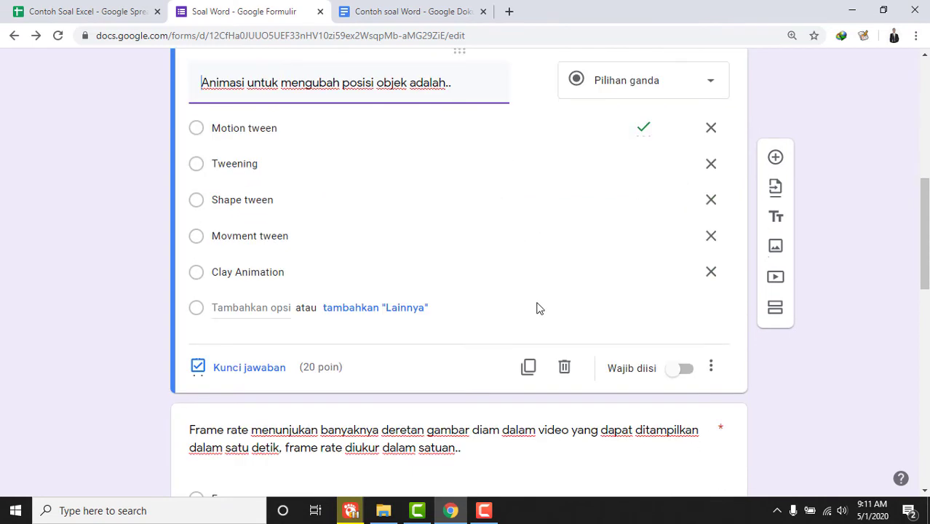
- Enable shuffled question order in the Soal Word form's presentation settings and save the settings
scroll(544, 316, "down", 1)
left_click_drag(926, 233, 925, 99)
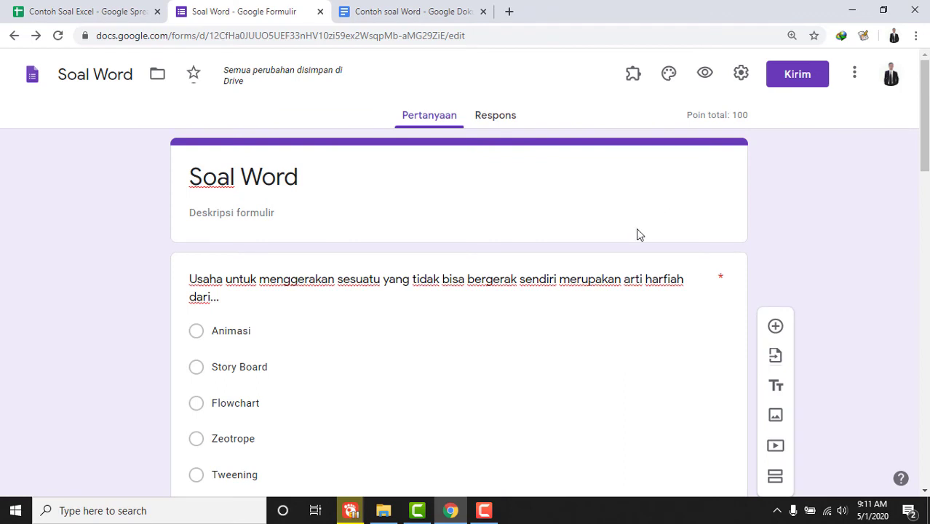
left_click(741, 73)
left_click(488, 115)
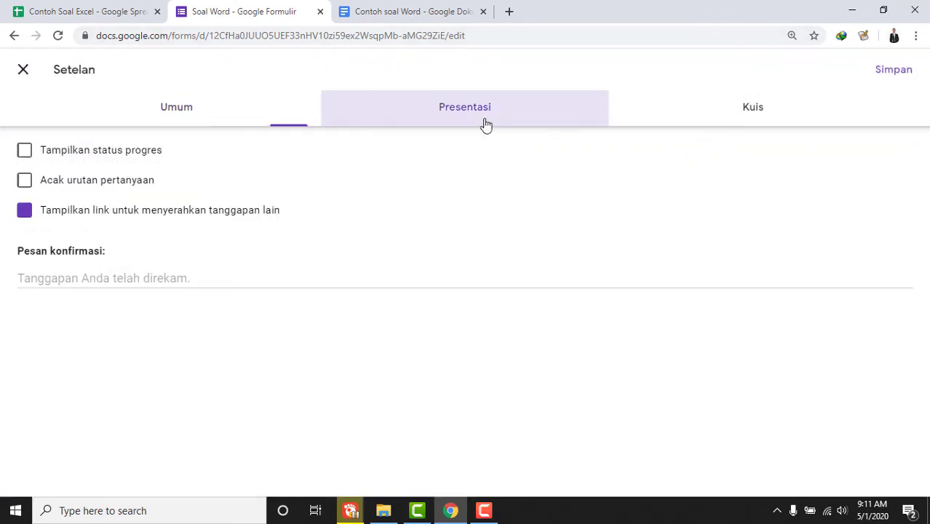
left_click(90, 184)
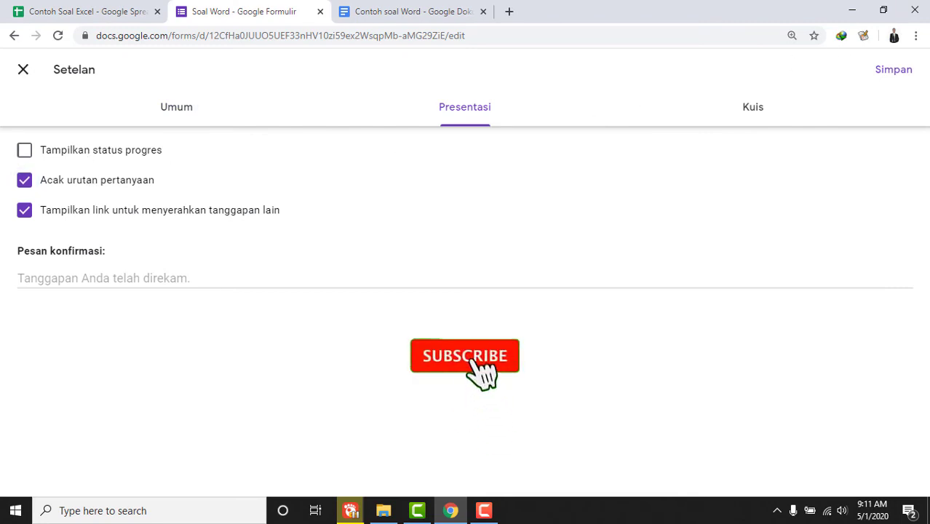
left_click(910, 70)
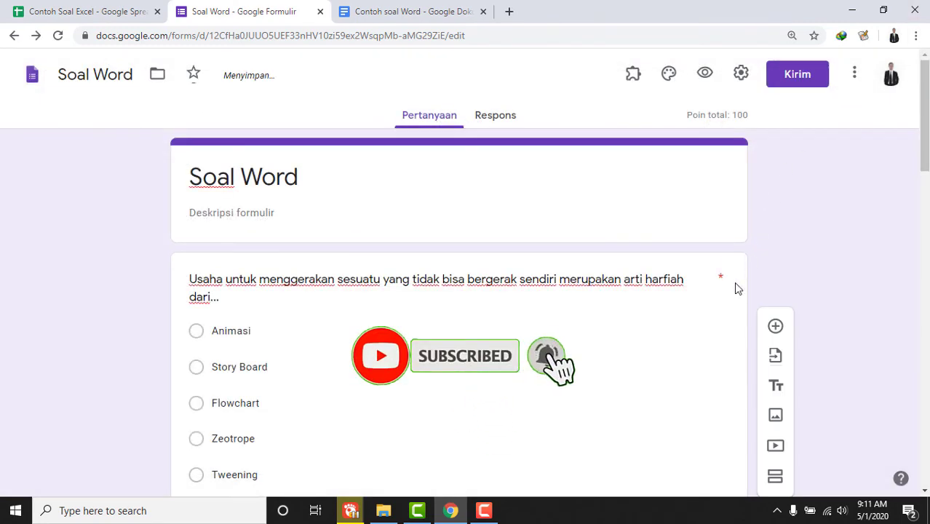
- Shuffle the option order of the first question, "Usaha untuk menggerakan sesuatu"
scroll(750, 263, "down", 3)
left_click(669, 270)
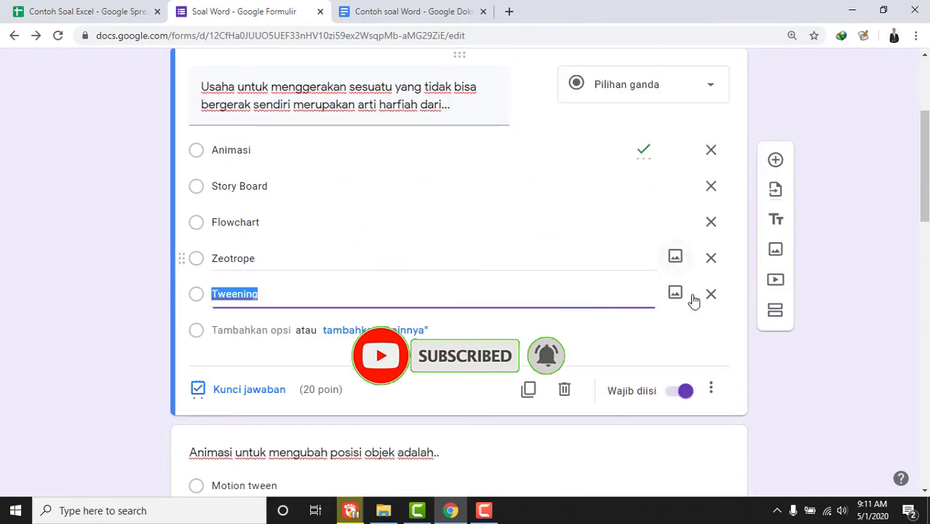
left_click(716, 388)
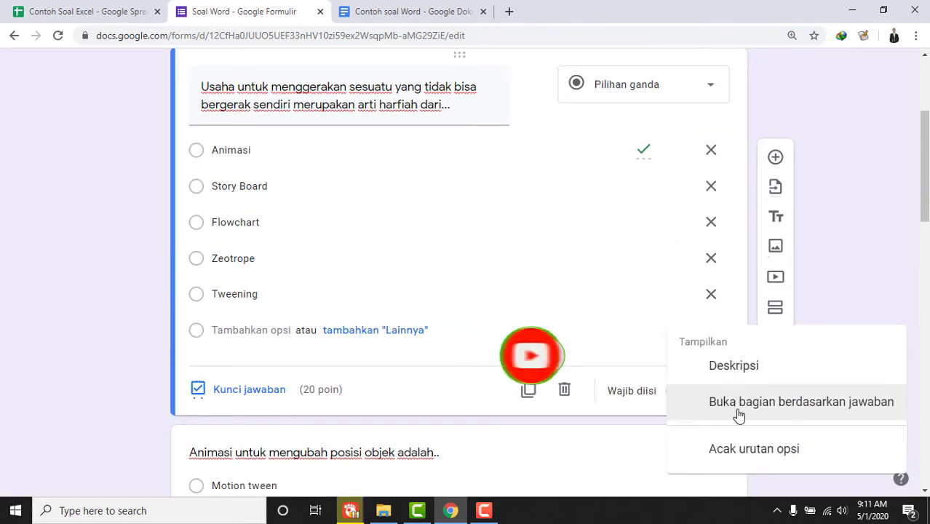
left_click(749, 447)
- Shuffle the option order of the "Animasi untuk mengubah posisi objek adalah.." question and make it required
scroll(750, 437, "down", 4)
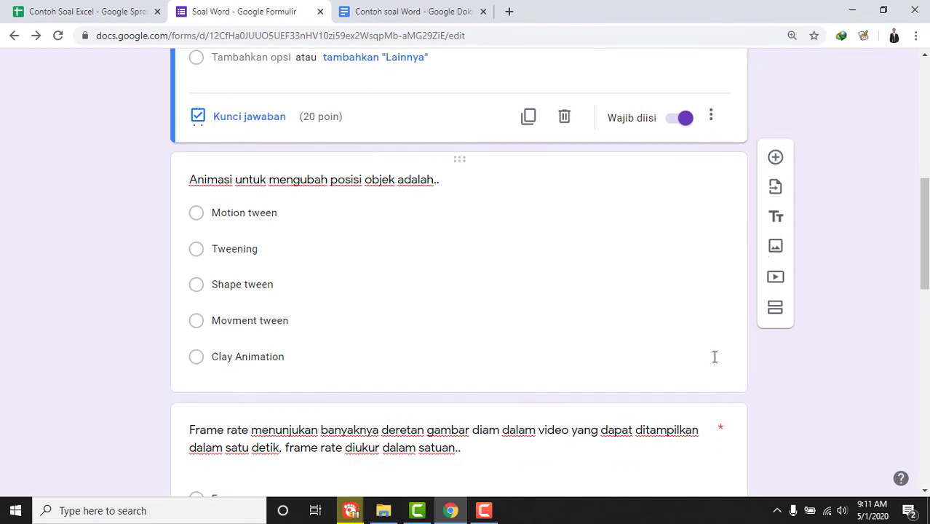
left_click(710, 355)
left_click(711, 368)
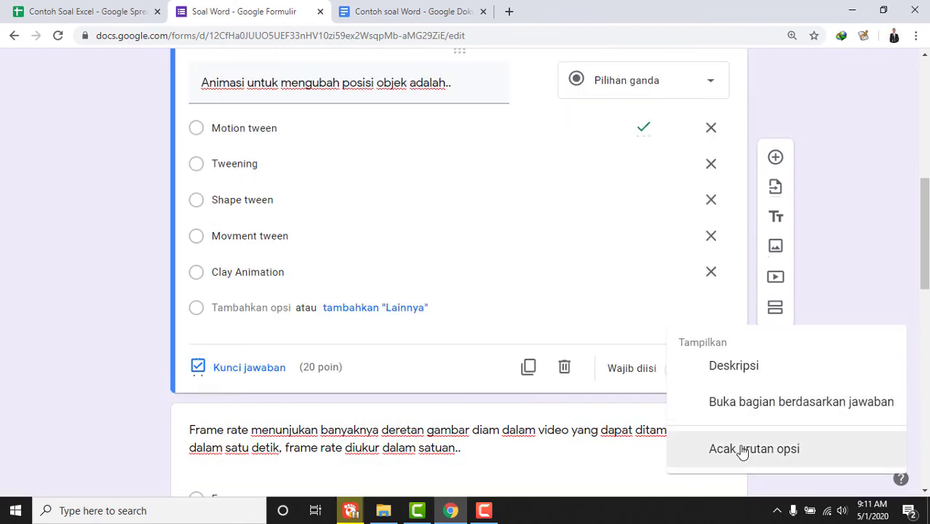
left_click(741, 450)
left_click(686, 373)
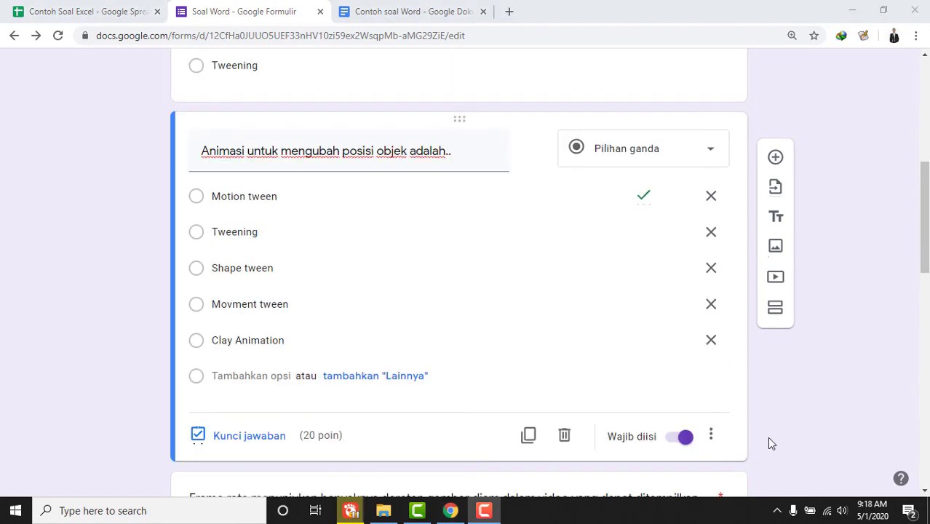
- Create a new blank form from the Google Forms home page and title it "Contoh soal PPT"
scroll(746, 400, "up", 3)
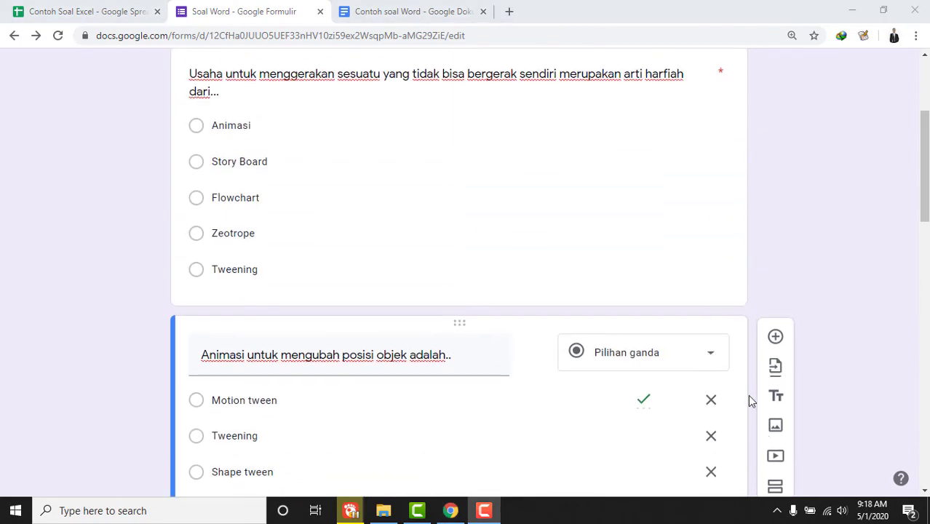
scroll(771, 371, "up", 3)
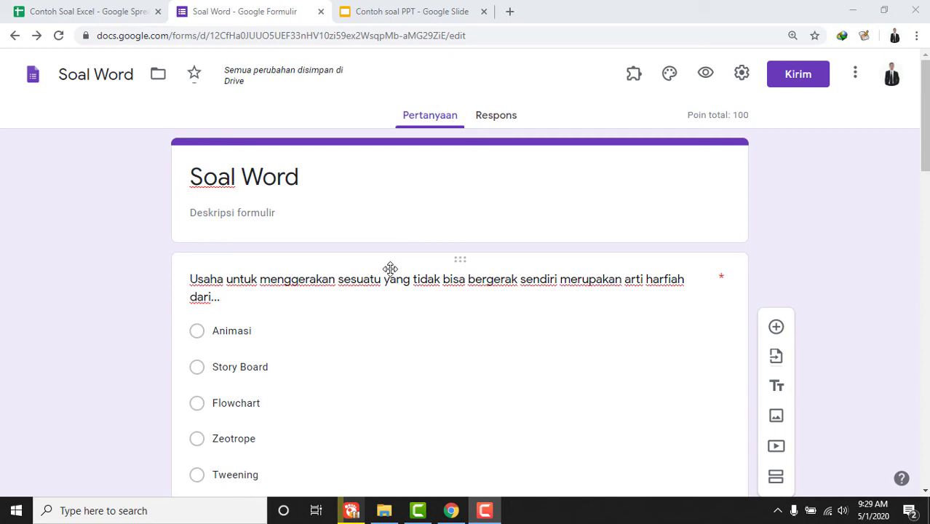
left_click(31, 80)
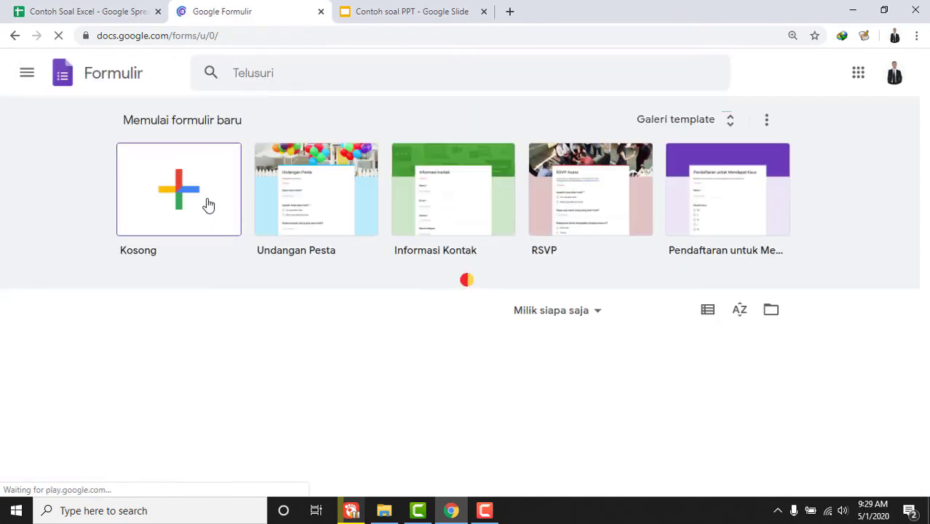
left_click(204, 193)
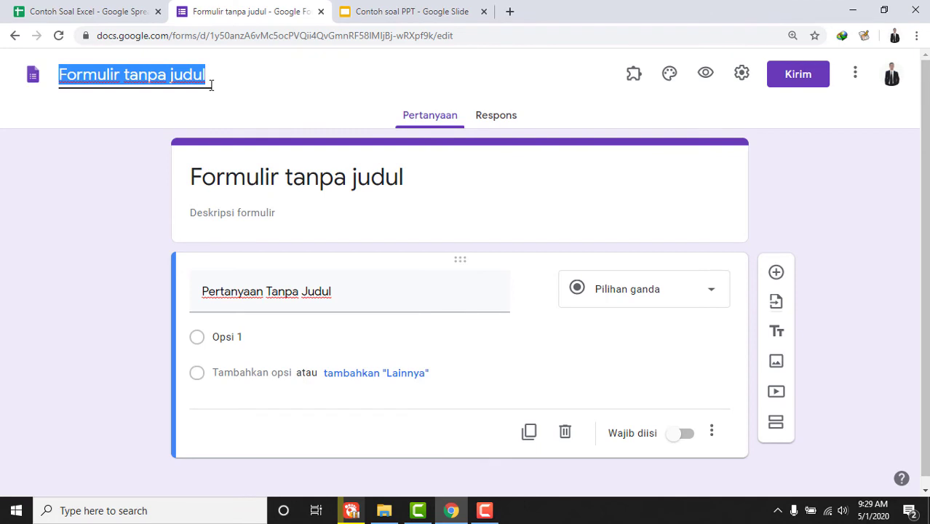
type("Con")
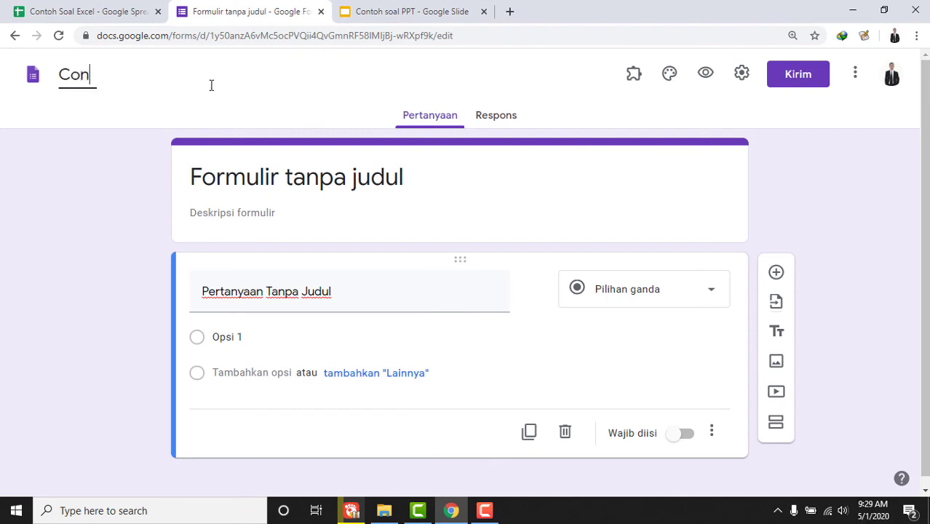
type("toh s")
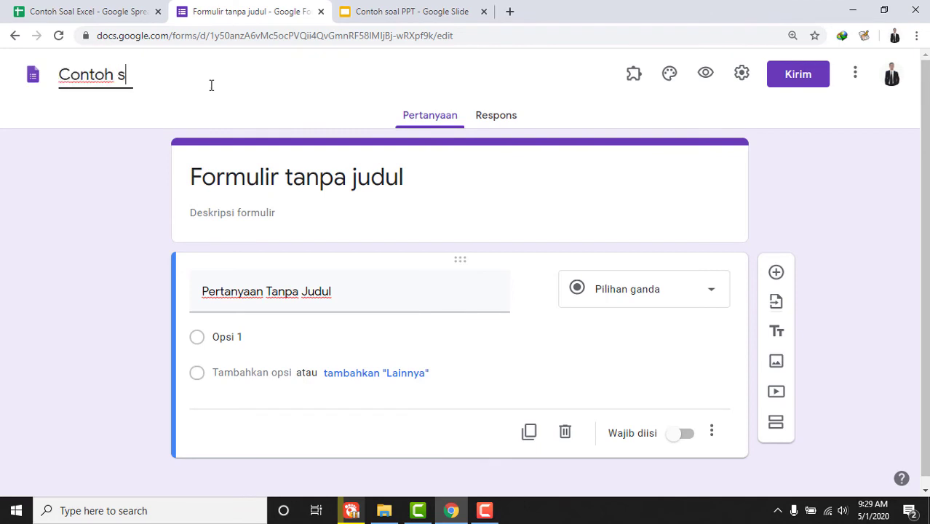
type("oal PPT")
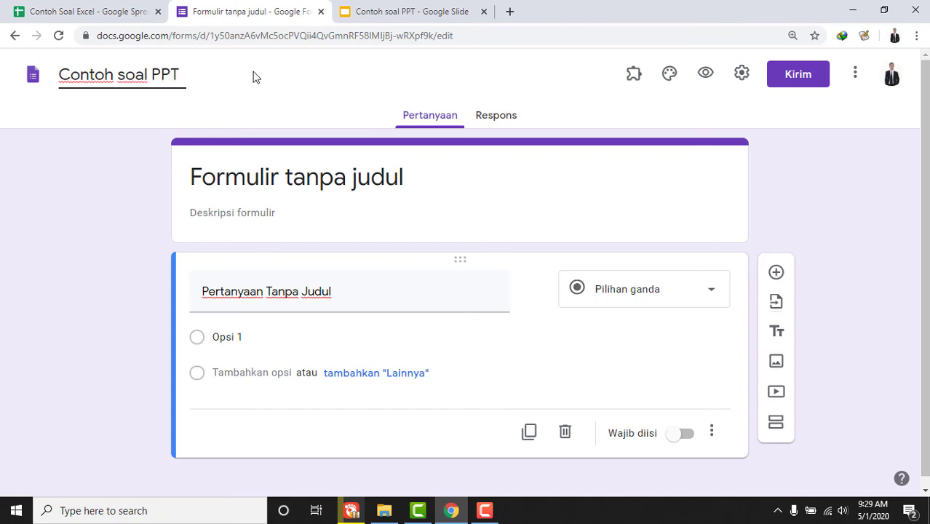
left_click(314, 186)
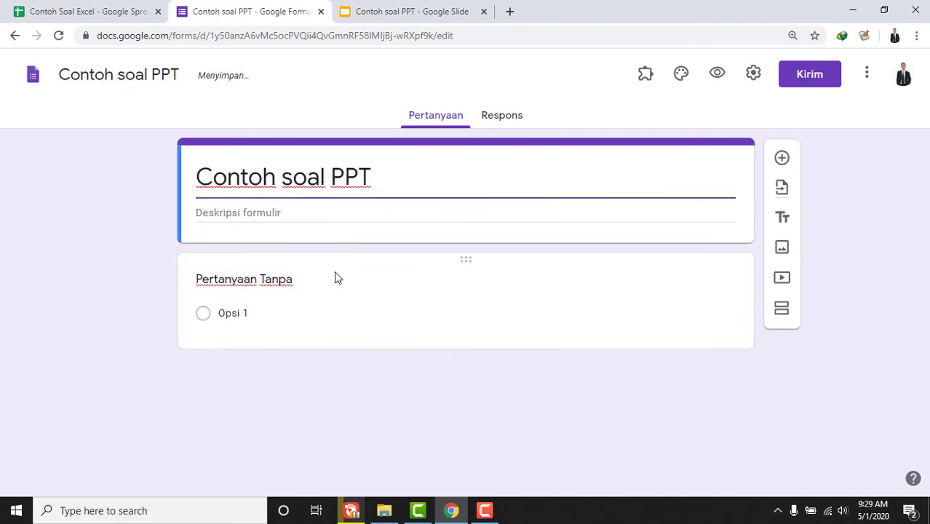
- Start Form Builder in the new form and load the Google Slides presentation "Contoh soal PPT" as the import source
left_click(646, 80)
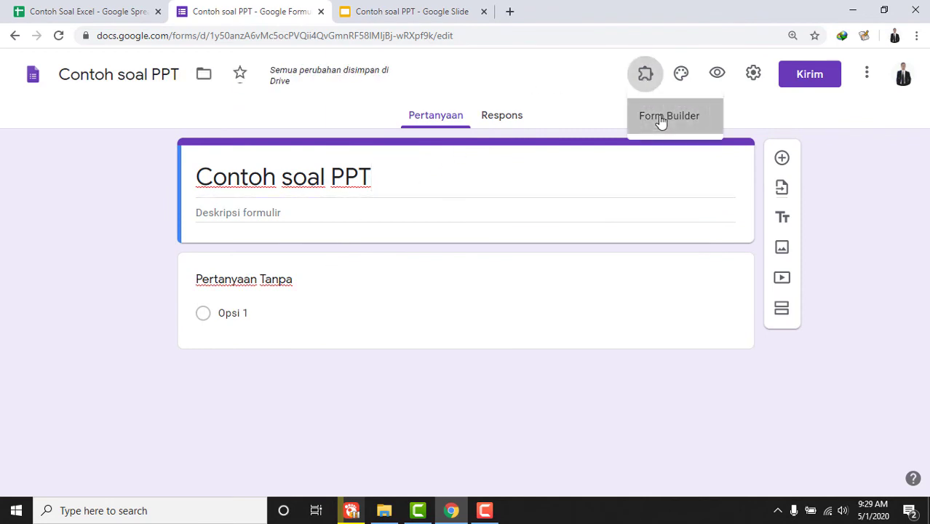
left_click(660, 117)
left_click(437, 144)
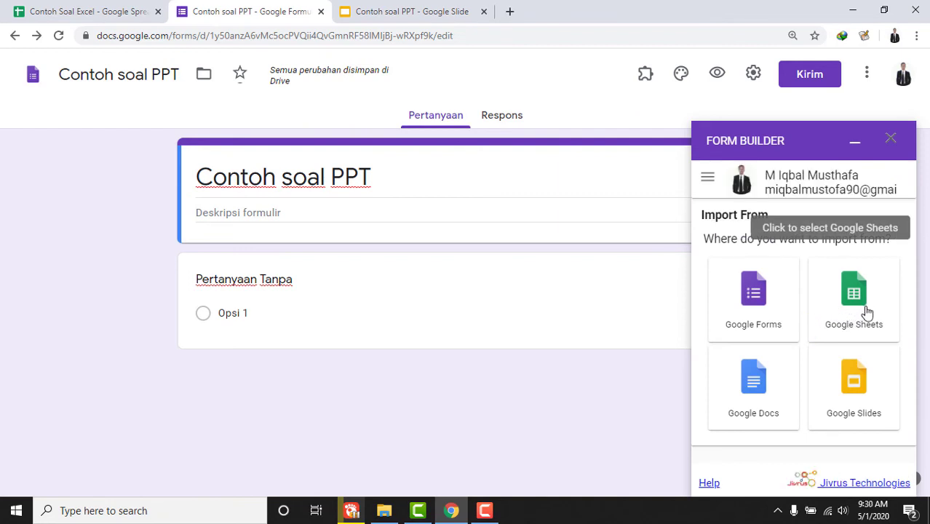
left_click(882, 412)
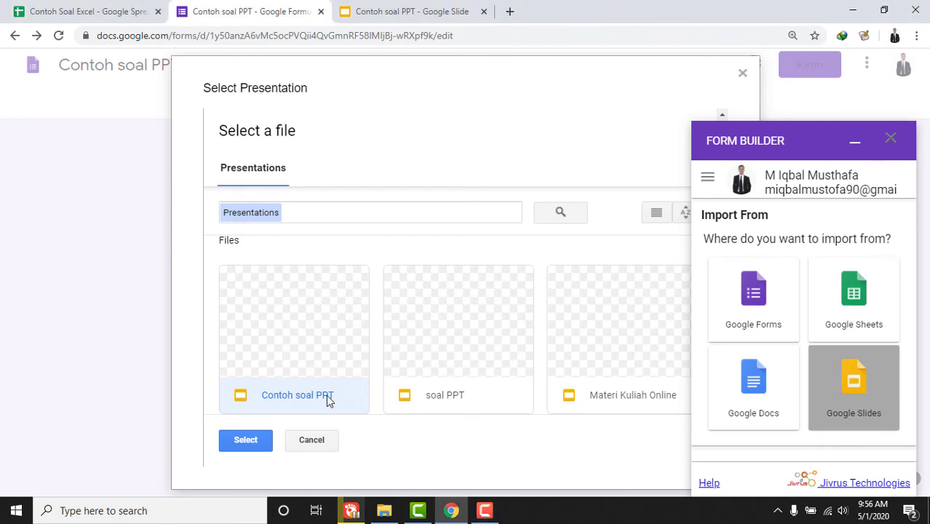
left_click(265, 440)
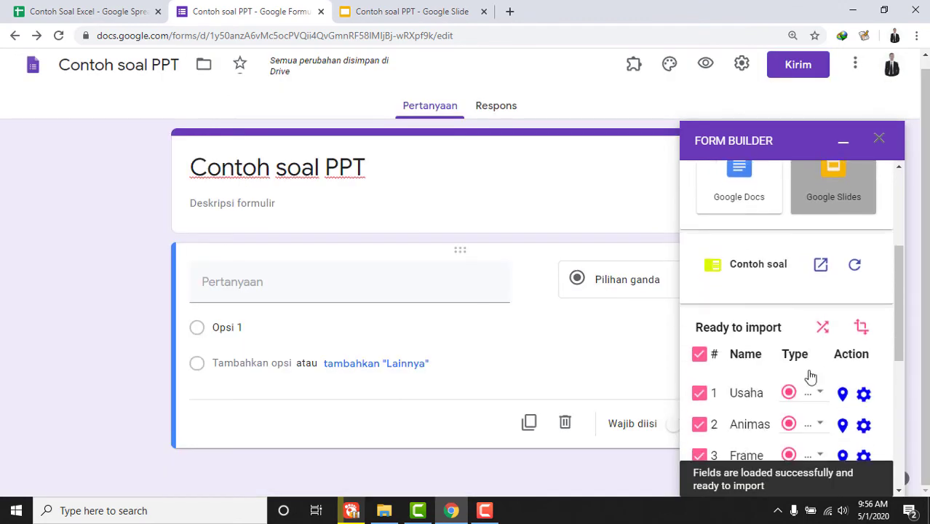
- Review the Ready to import list for the presentation's questions, their field types and the import position
scroll(855, 331, "down", 3)
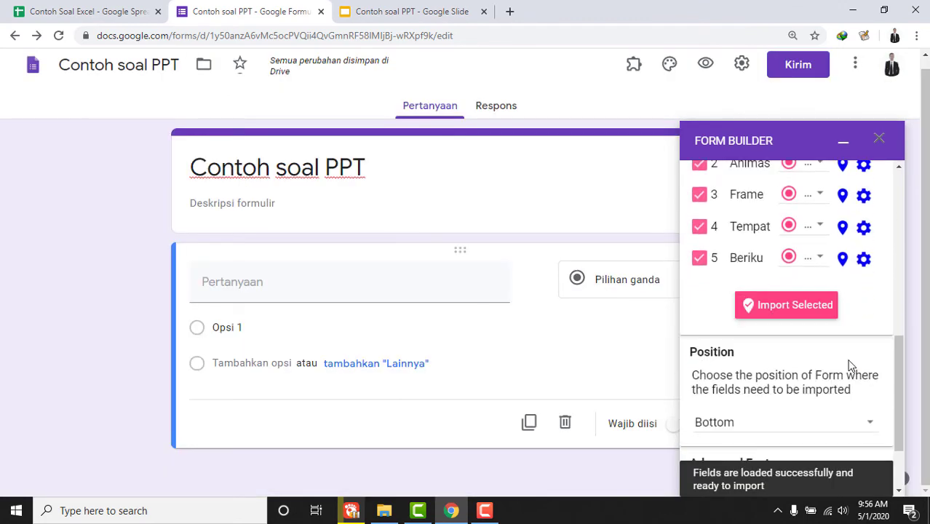
scroll(857, 305, "up", 3)
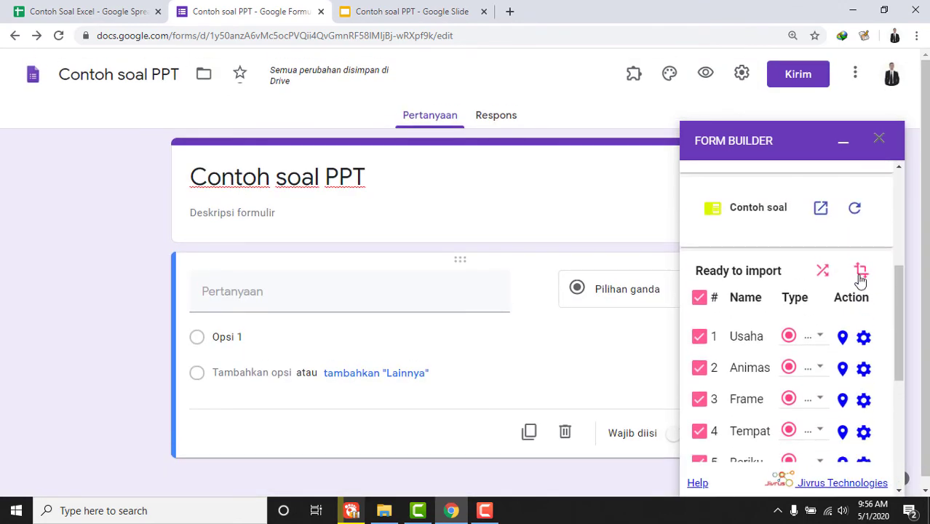
scroll(860, 291, "down", 3)
scroll(808, 274, "up", 3)
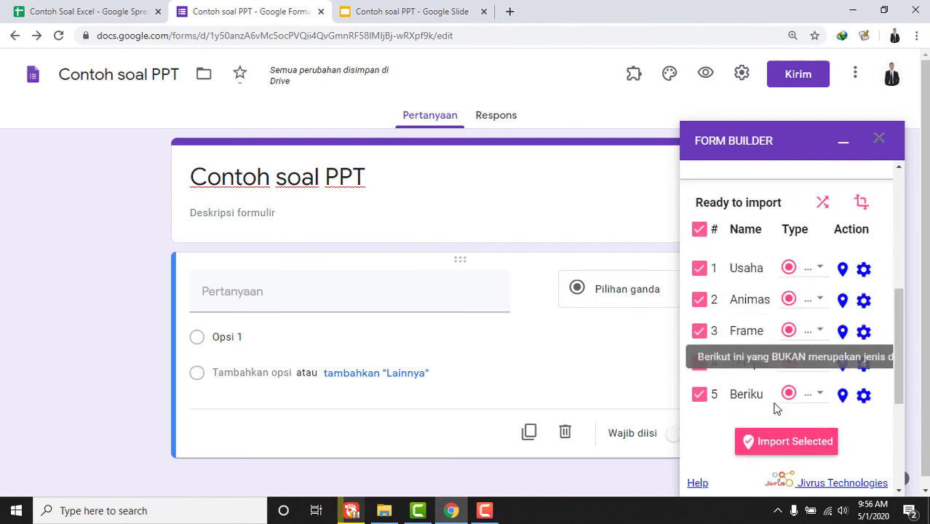
scroll(780, 407, "down", 1)
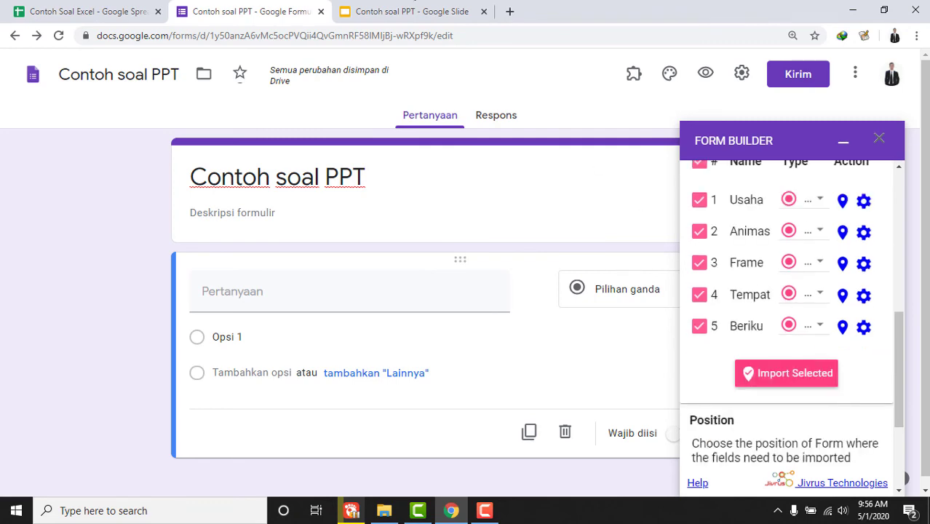
- Examine the second slide's question and its lettered answer options in the source presentation, then return to the form
left_click(417, 15)
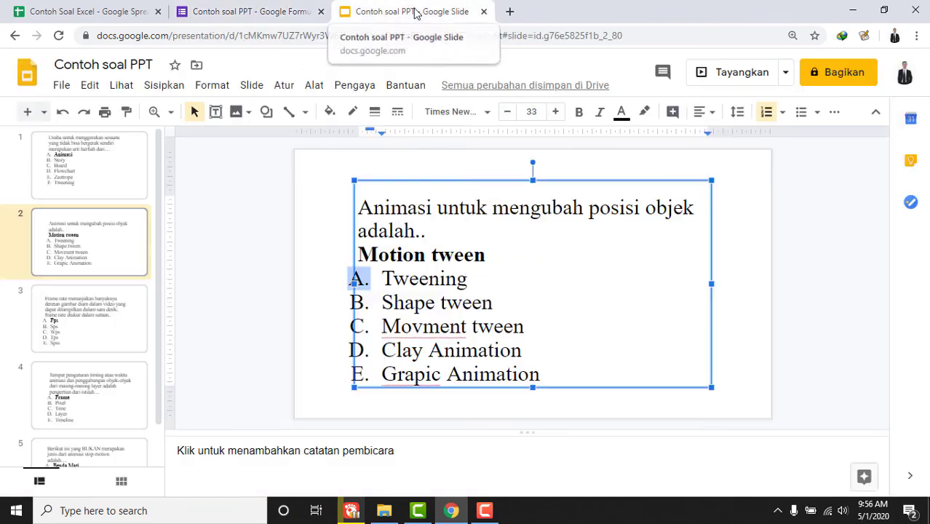
left_click(375, 279)
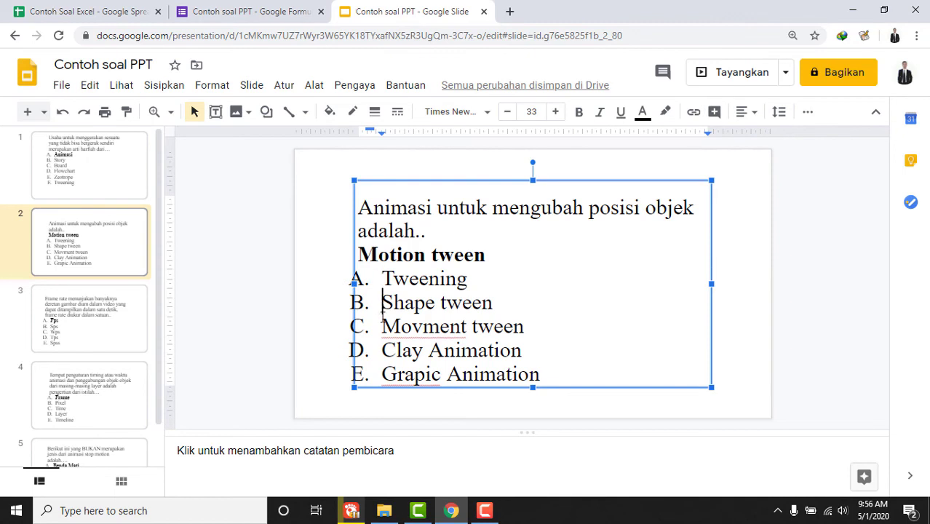
left_click(369, 341)
left_click(71, 230)
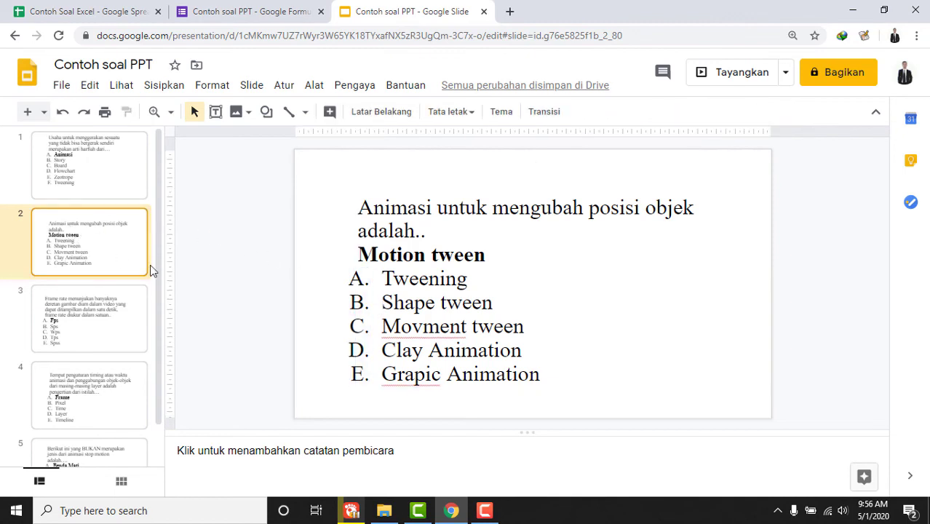
left_click(361, 279)
left_click(365, 222)
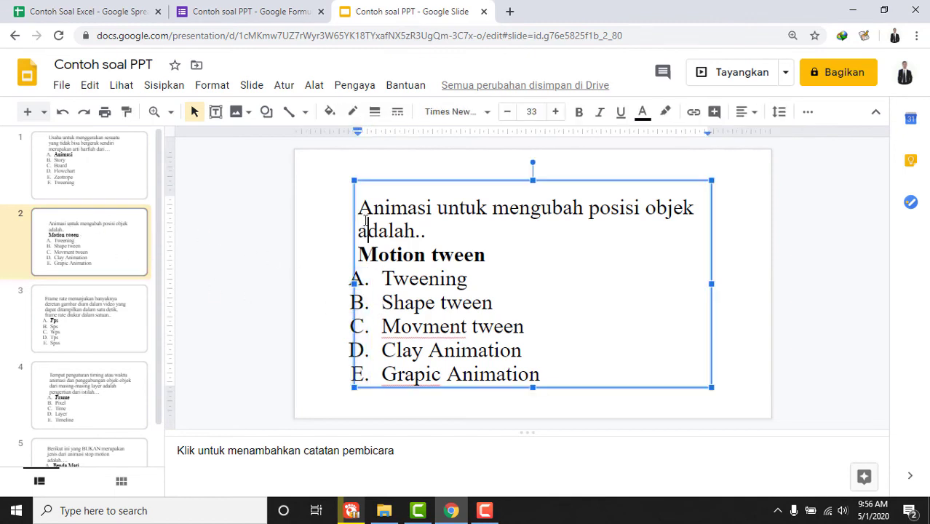
left_click(267, 8)
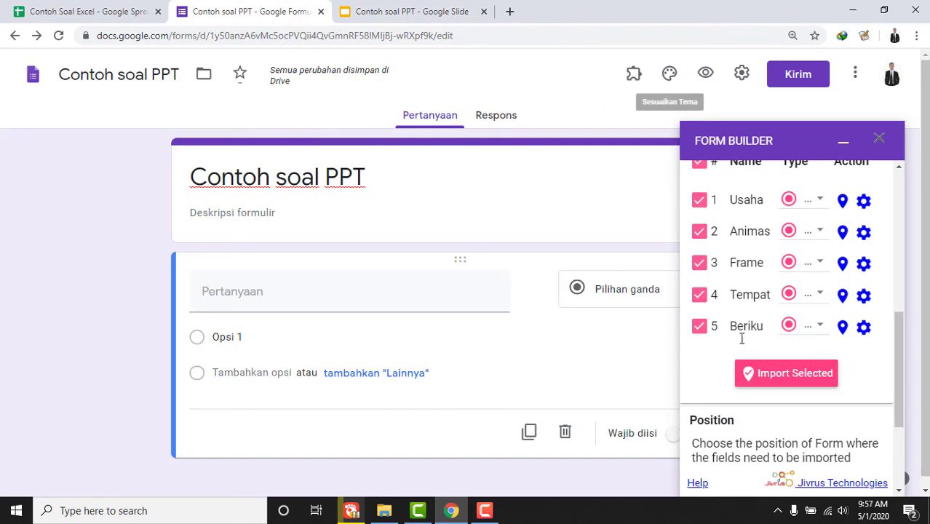
- Import the five selected presentation questions into the form as multiple choice and close Form Builder
scroll(759, 348, "up", 2)
scroll(757, 342, "down", 1)
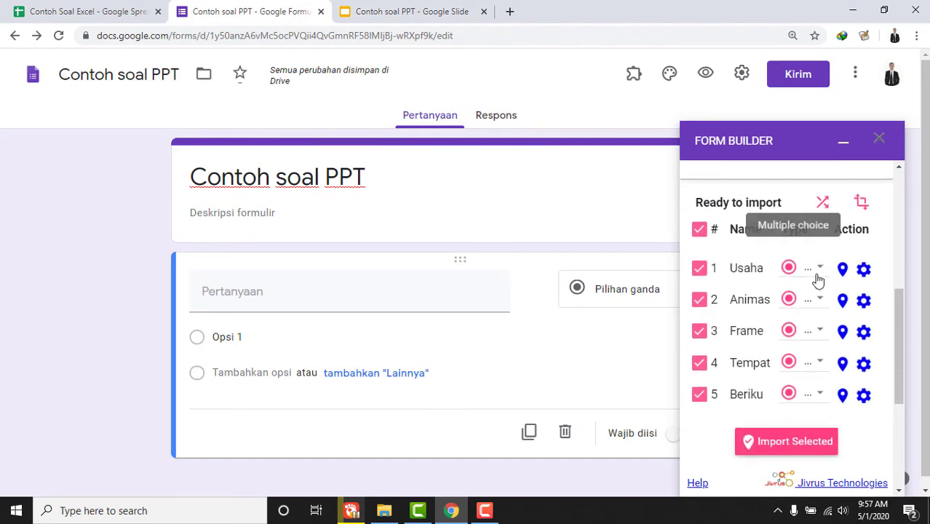
scroll(824, 307, "down", 3)
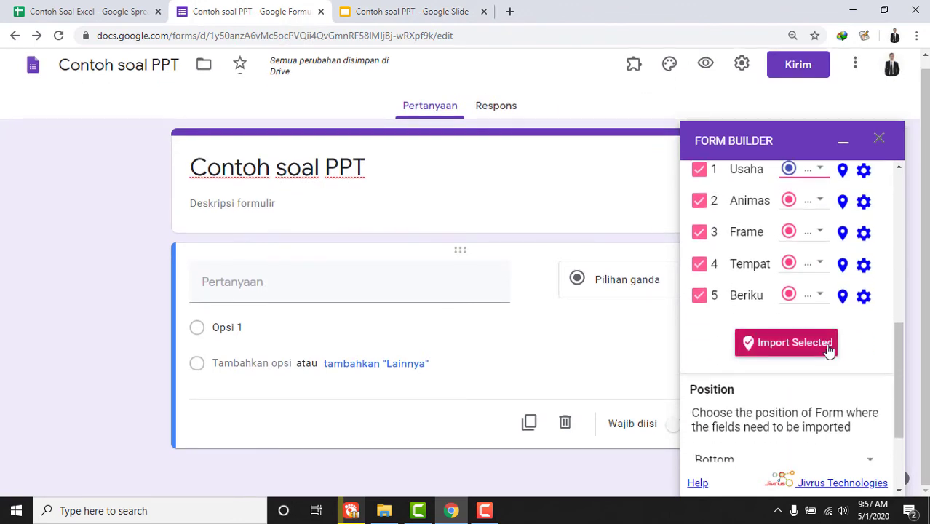
left_click(827, 346)
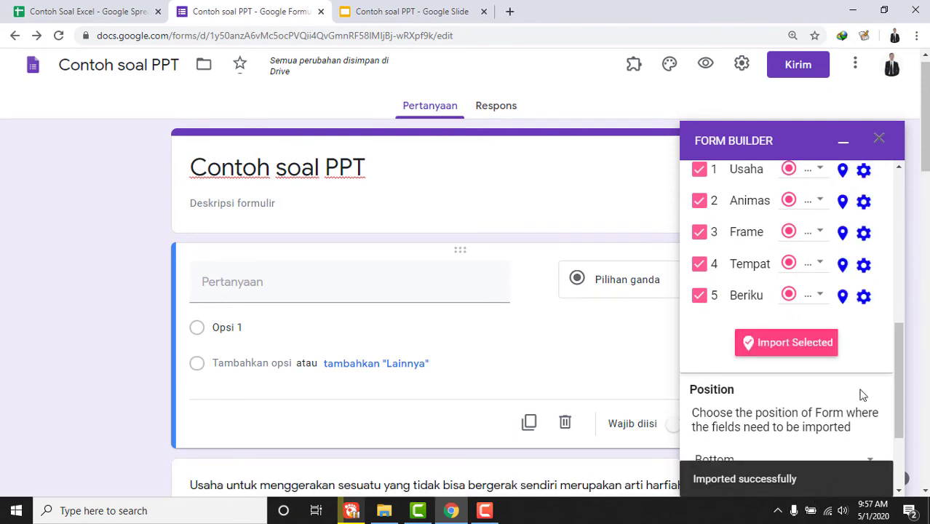
left_click(878, 138)
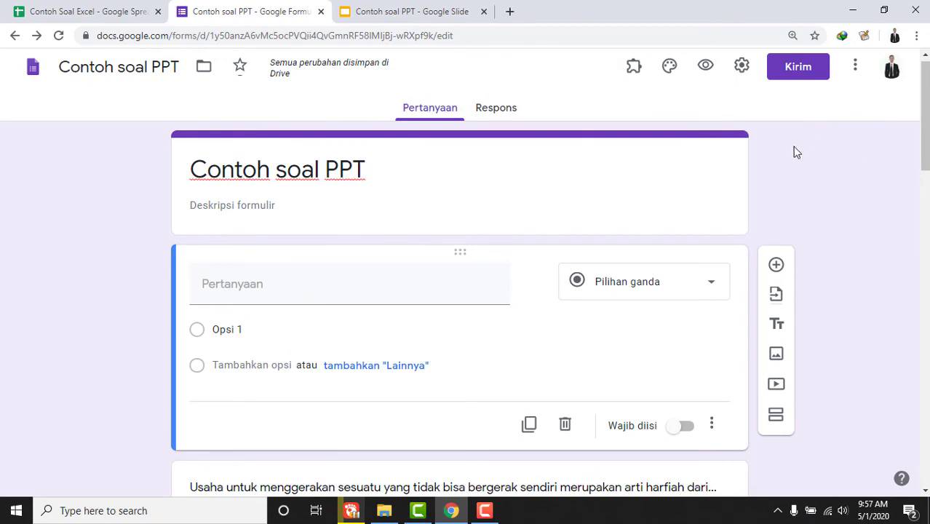
- Delete the empty default question with "Opsi 1" above the imported questions
scroll(747, 235, "down", 1)
scroll(745, 233, "down", 2)
scroll(735, 240, "up", 3)
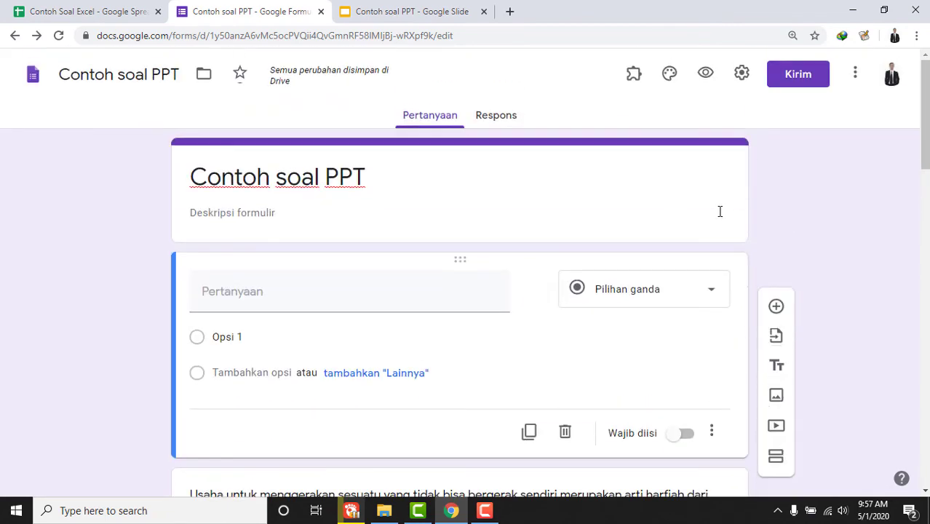
left_click(507, 332)
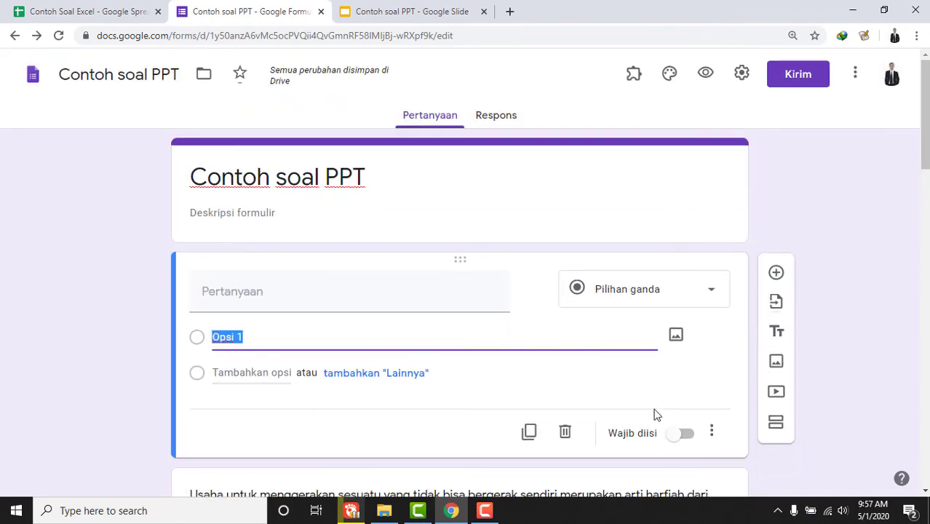
left_click(566, 433)
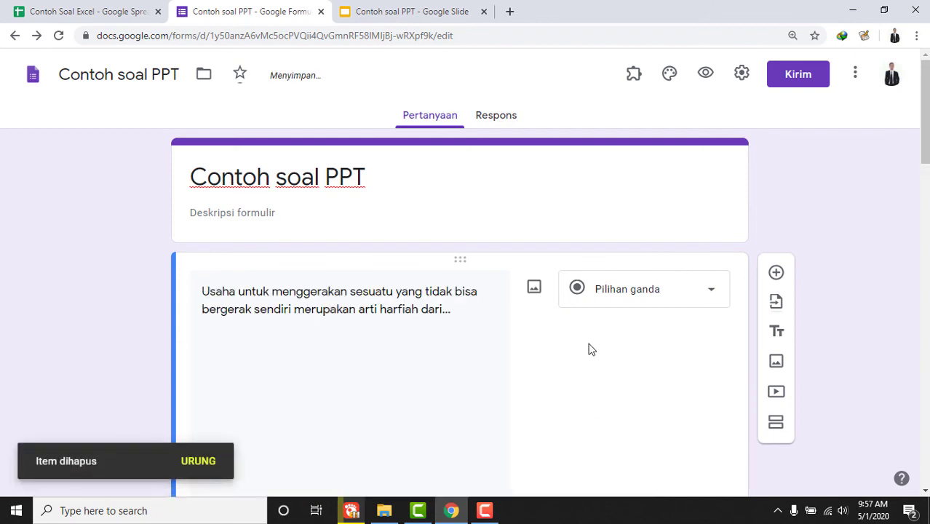
- Examine the imported questions and their answer options, from "Usaha untuk menggerakan sesuatu" to "Animasi untuk mengubah posisi objek"
scroll(589, 349, "down", 3)
left_click(359, 256)
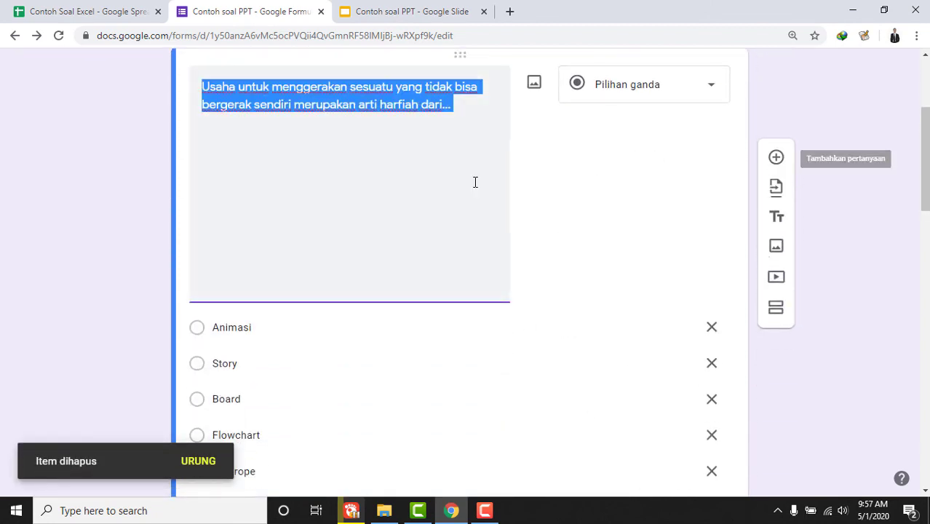
mouse_move(924, 118)
left_mouse_down()
mouse_move(924, 389)
mouse_move(925, 113)
left_mouse_up()
scroll(896, 145, "up", 4)
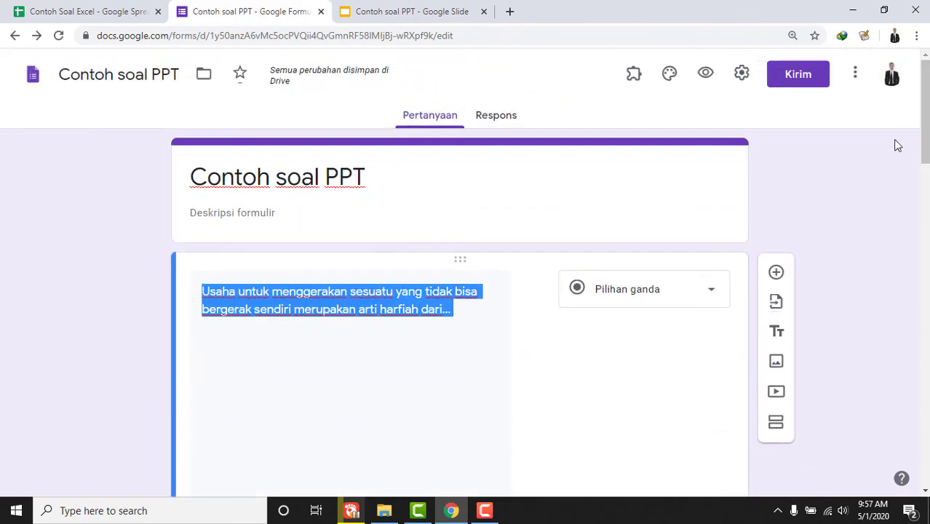
scroll(873, 175, "down", 3)
scroll(880, 189, "down", 3)
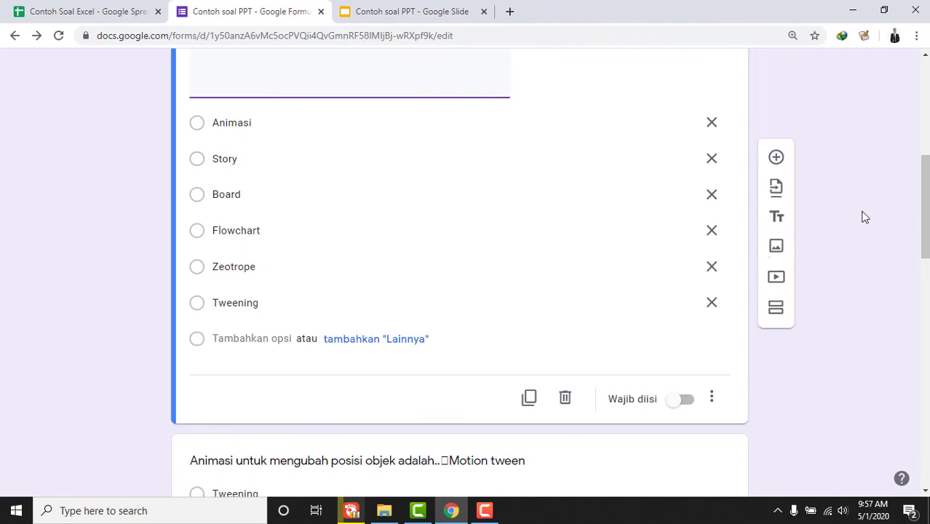
left_click(493, 228)
scroll(510, 262, "down", 3)
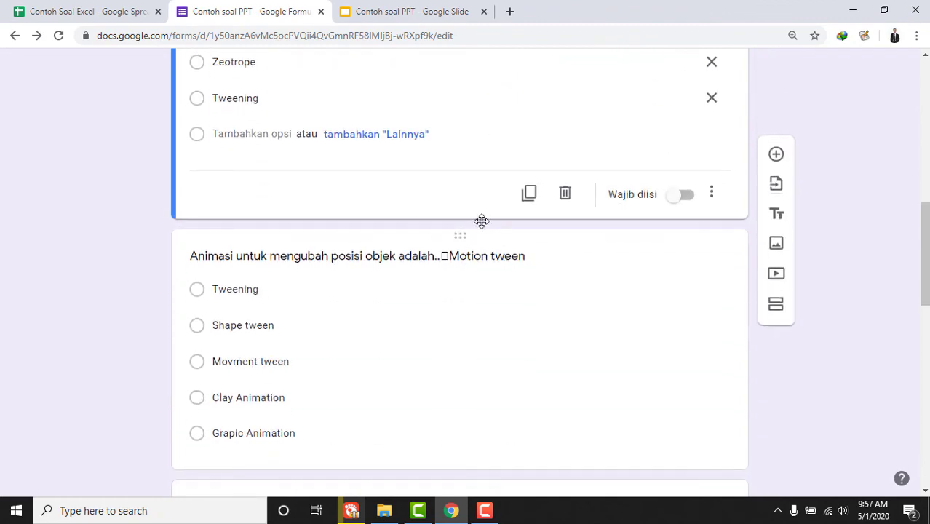
scroll(479, 218, "up", 4)
scroll(479, 231, "down", 3)
scroll(484, 223, "up", 8)
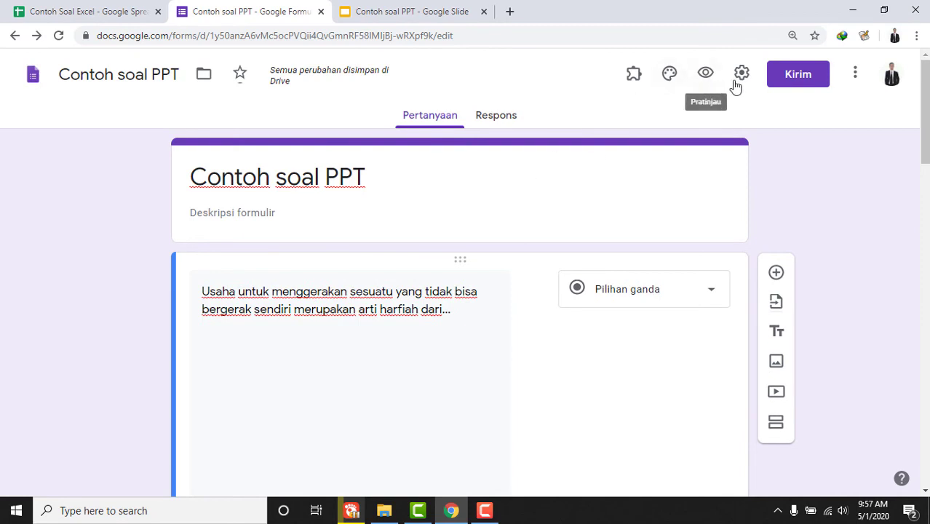
- Make the form a quiz, shuffle the question order, and save the form settings
left_click(750, 75)
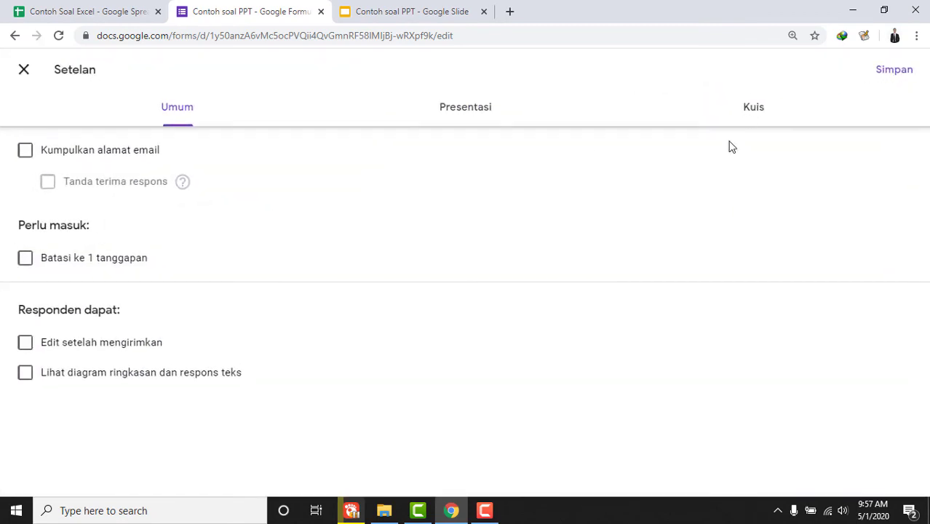
left_click(764, 116)
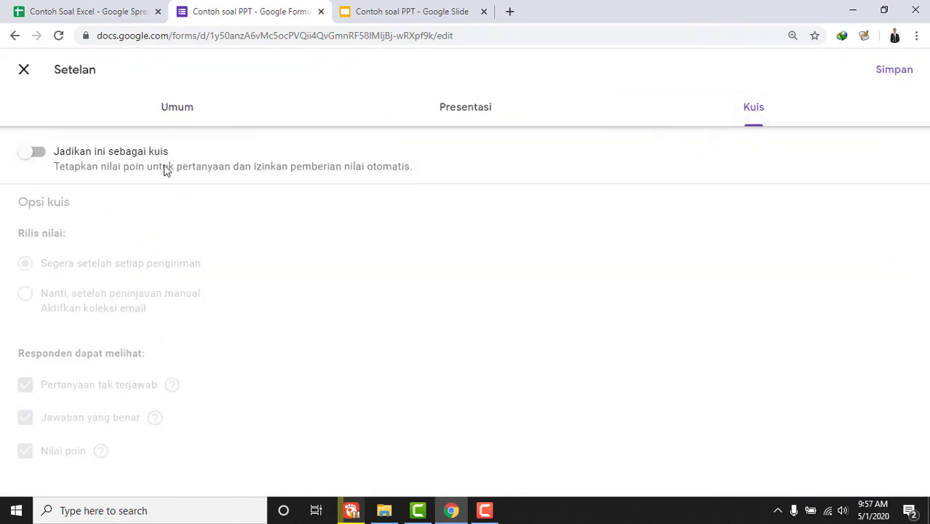
left_click(44, 155)
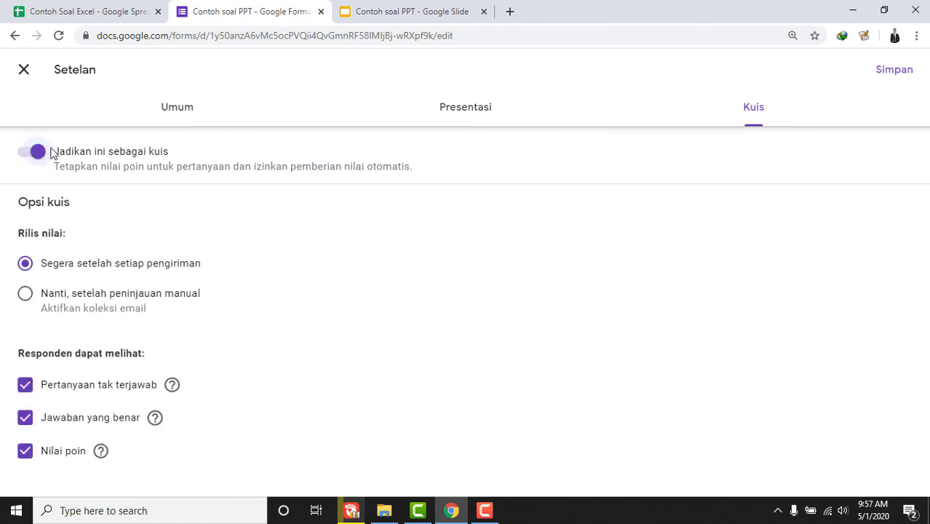
left_click(451, 116)
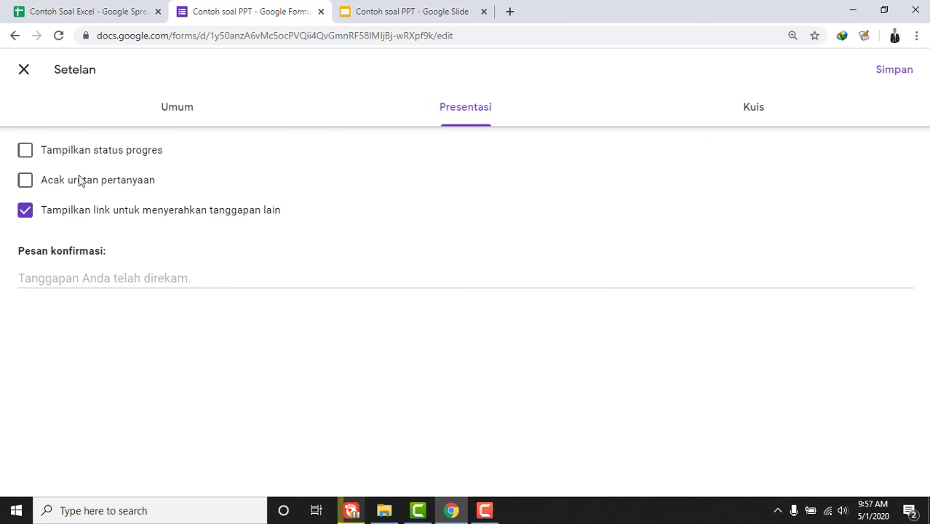
left_click(52, 186)
left_click(900, 73)
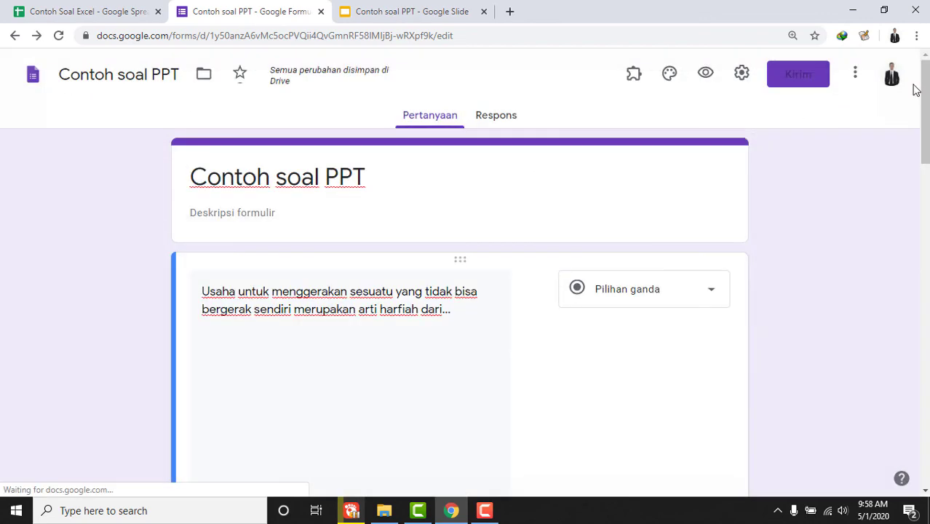
- Give the "Usaha untuk menggerakan sesuatu..." question 20 points and mark Animasi as its correct answer
scroll(565, 236, "down", 4)
scroll(571, 245, "down", 3)
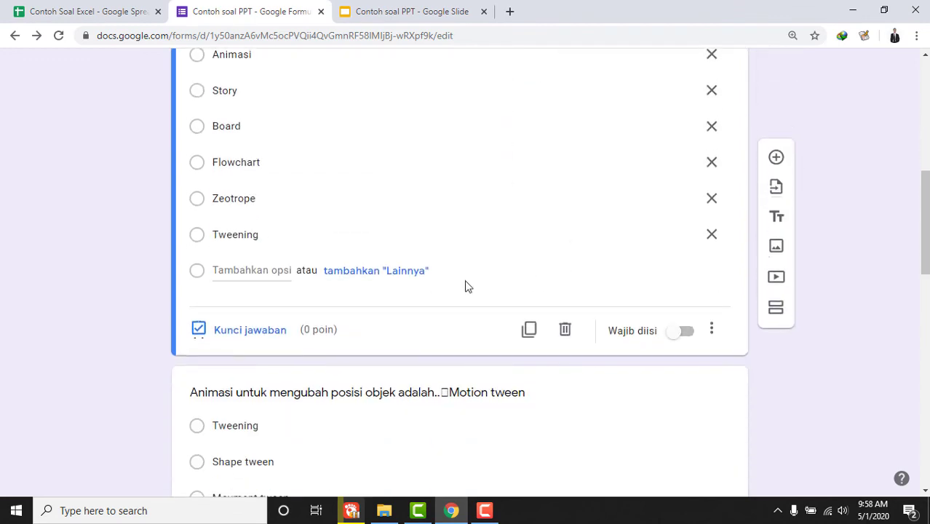
left_click(272, 333)
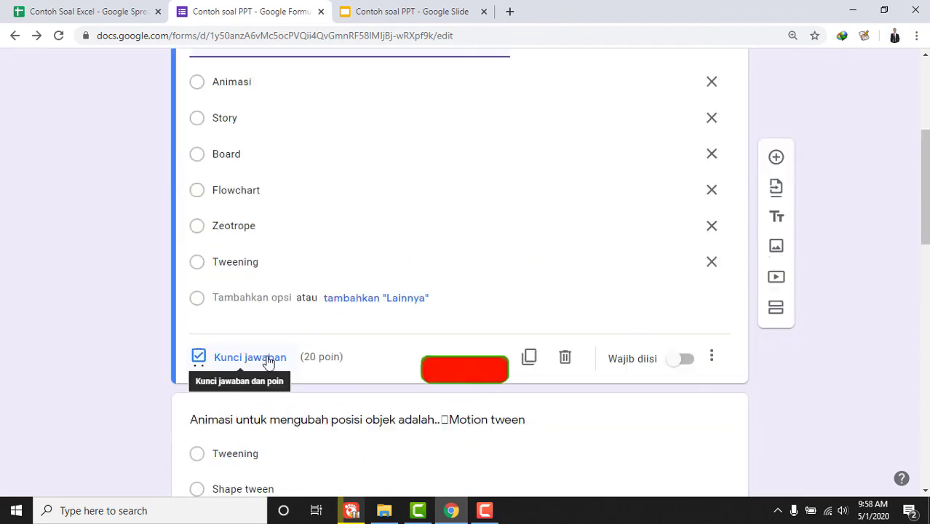
left_click(276, 357)
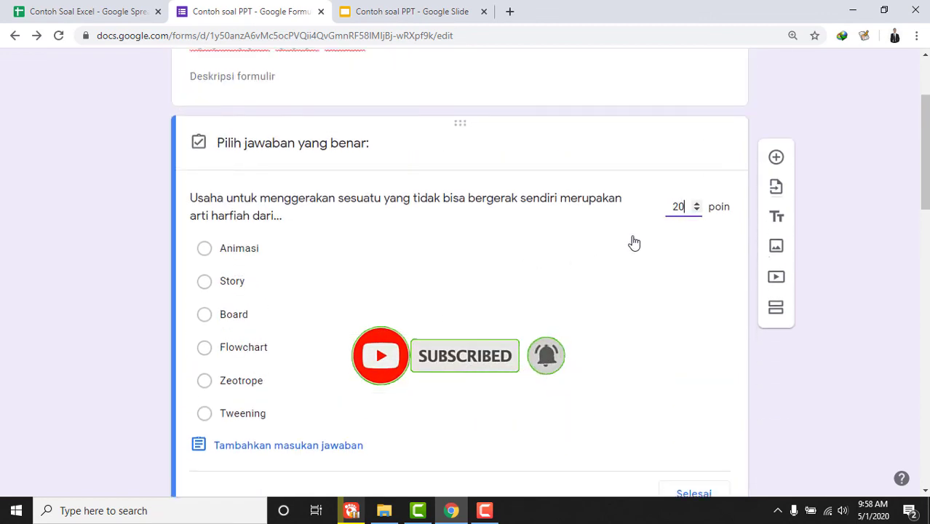
left_click(240, 249)
scroll(339, 272, "down", 3)
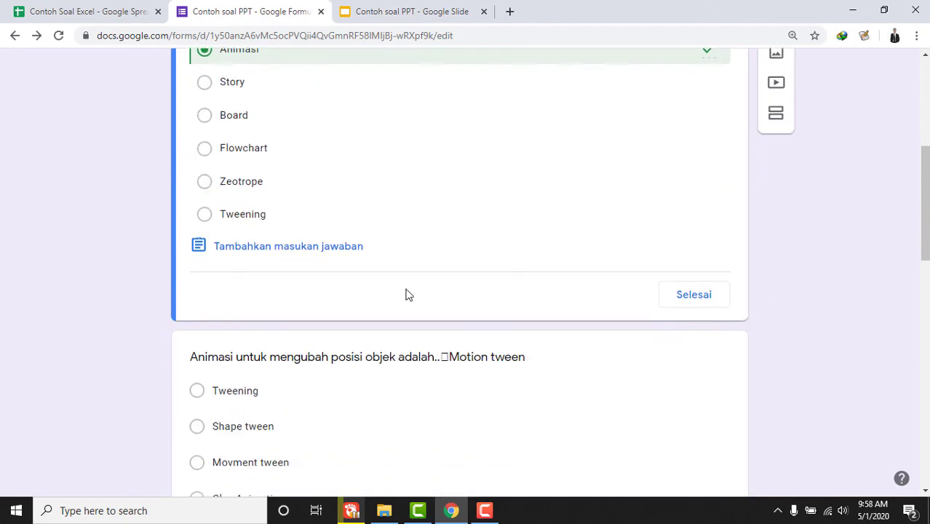
left_click(688, 298)
- Give the "Animasi untuk mengubah posisi objek adalah.." question 20 points and mark Tweening as its correct answer
scroll(614, 197, "down", 7)
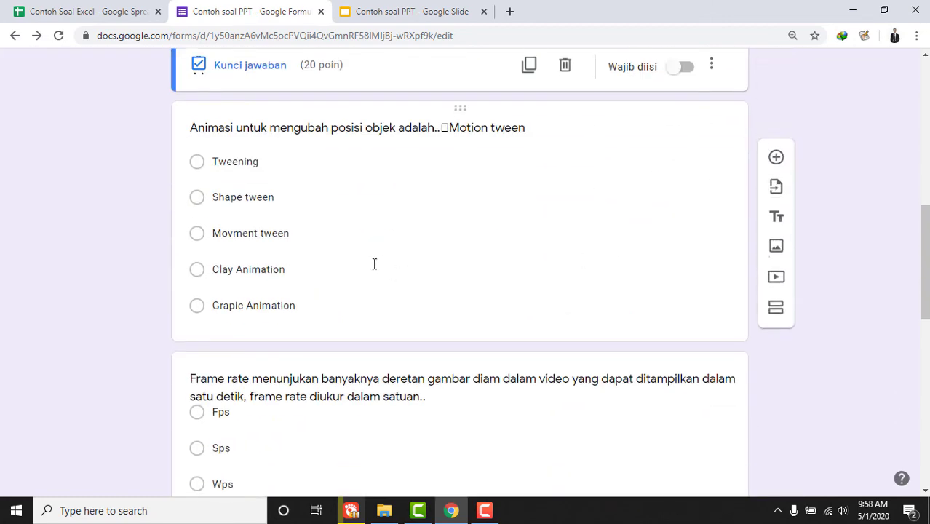
left_click(304, 243)
scroll(347, 262, "down", 2)
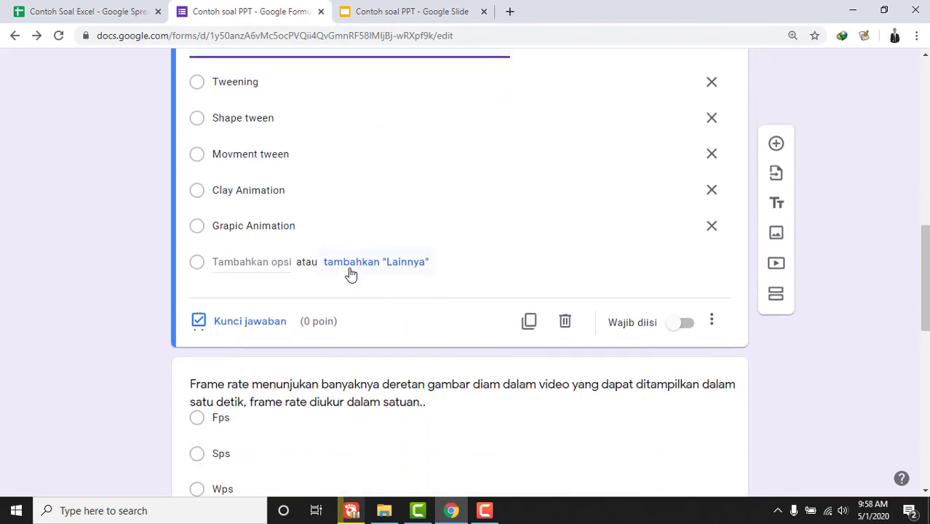
left_click(275, 329)
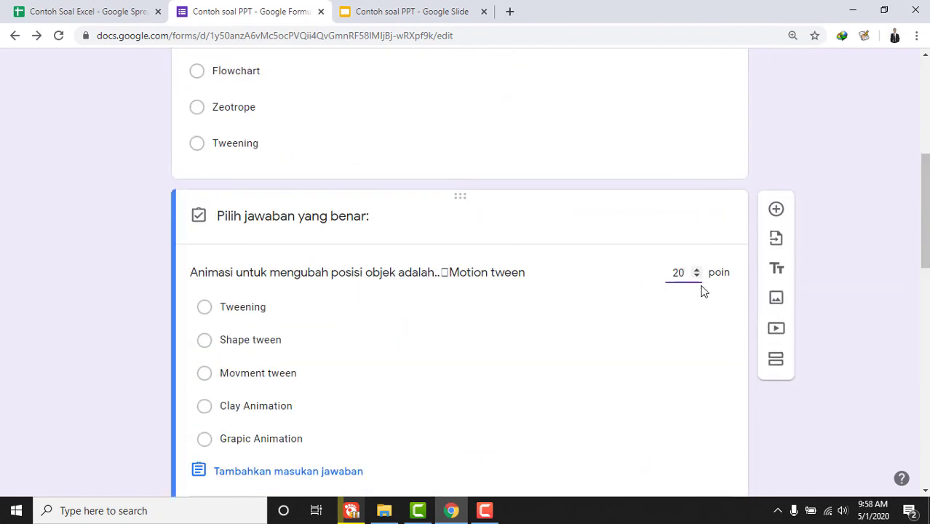
left_click(215, 318)
scroll(349, 342, "down", 4)
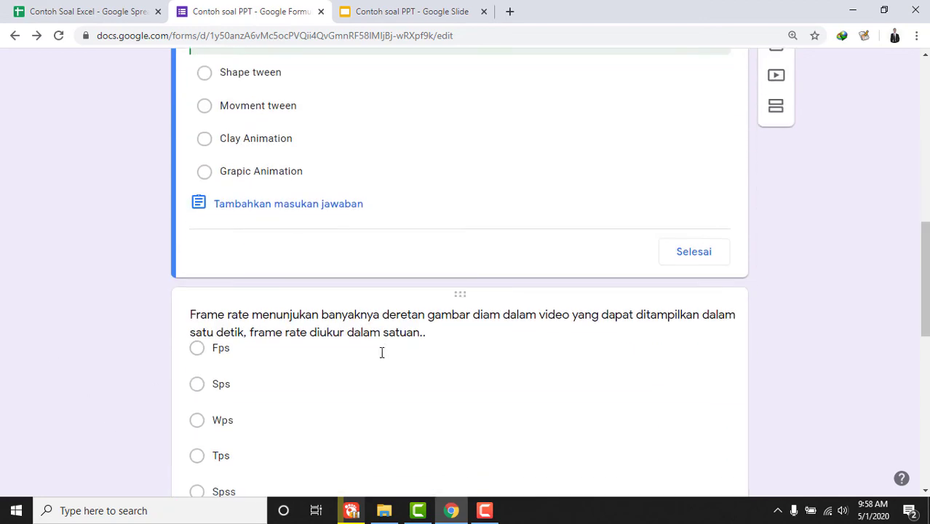
left_click(689, 265)
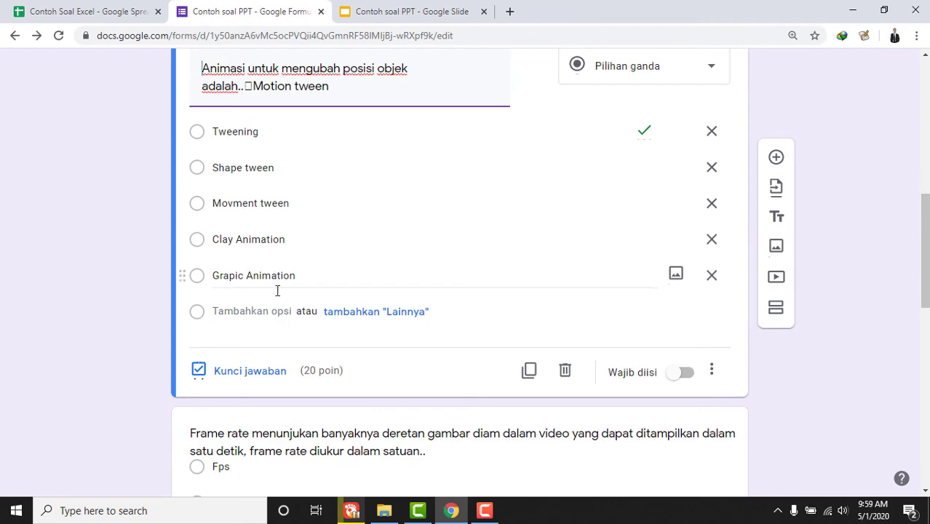
- Open the "Frame rate menunjukan banyaknya deretan gambar diam..." question for editing
scroll(305, 342, "down", 4)
left_click(320, 338)
scroll(342, 353, "down", 2)
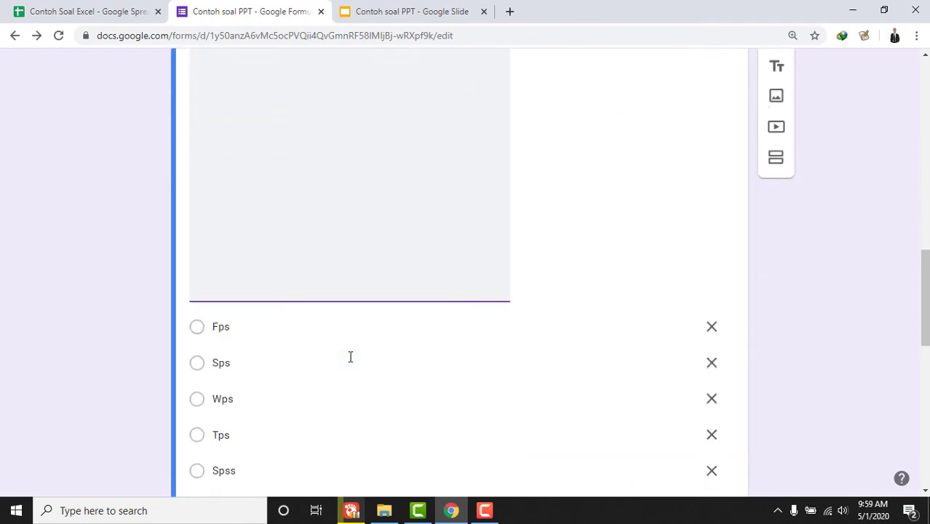
scroll(351, 357, "down", 2)
left_click_drag(926, 322, 926, 425)
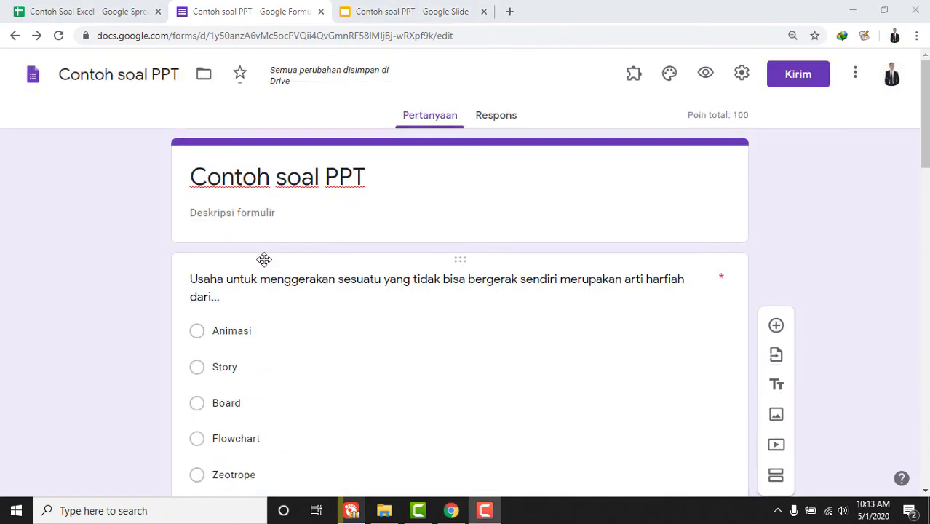
- Review the answer key and points of the "Usaha untuk menggerakan sesuatu..." question
scroll(267, 301, "down", 3)
scroll(273, 309, "up", 3)
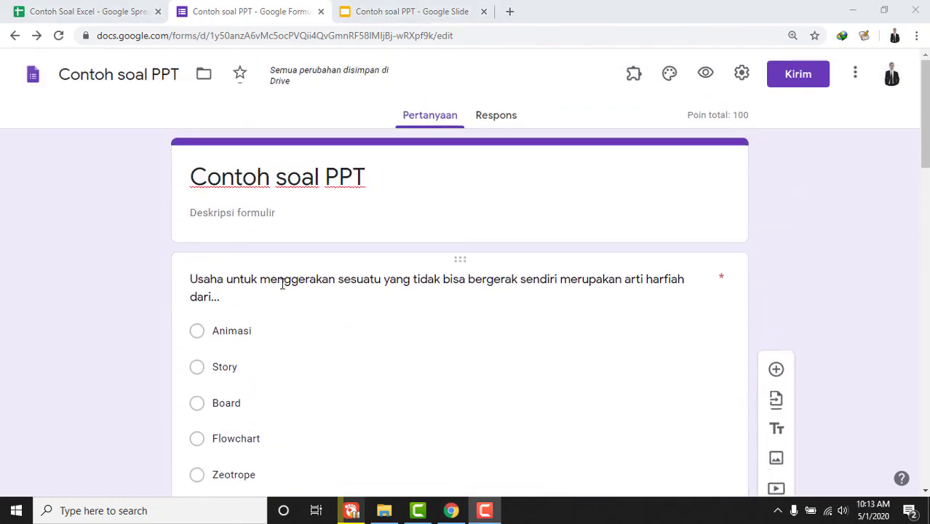
scroll(307, 324, "down", 1)
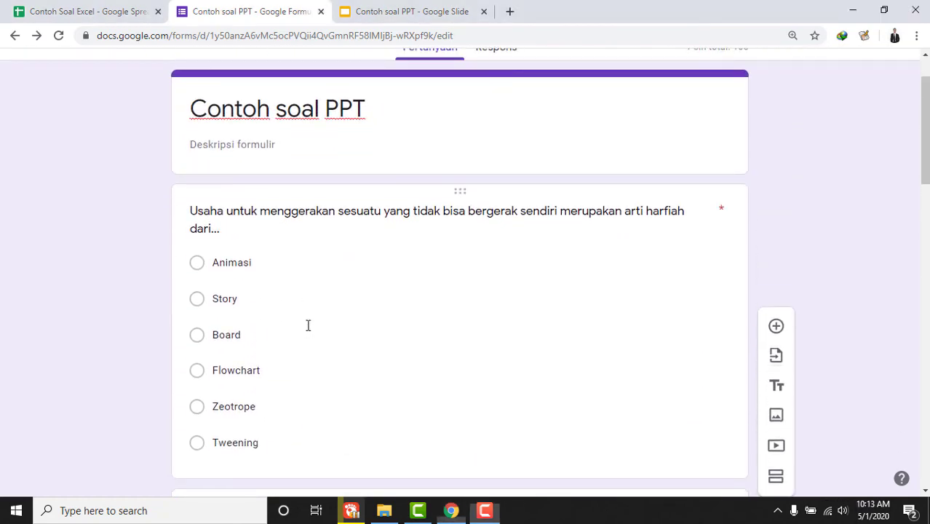
left_click(307, 326)
scroll(598, 294, "down", 2)
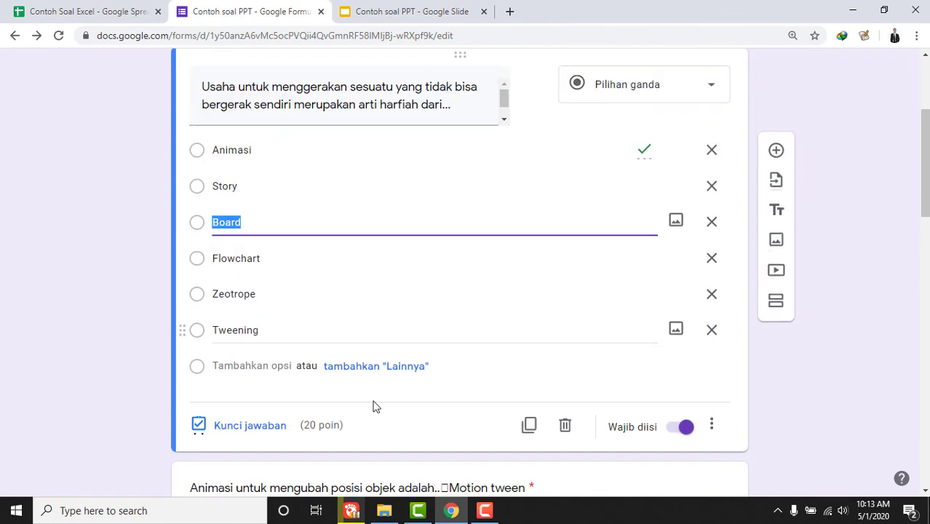
left_click(271, 431)
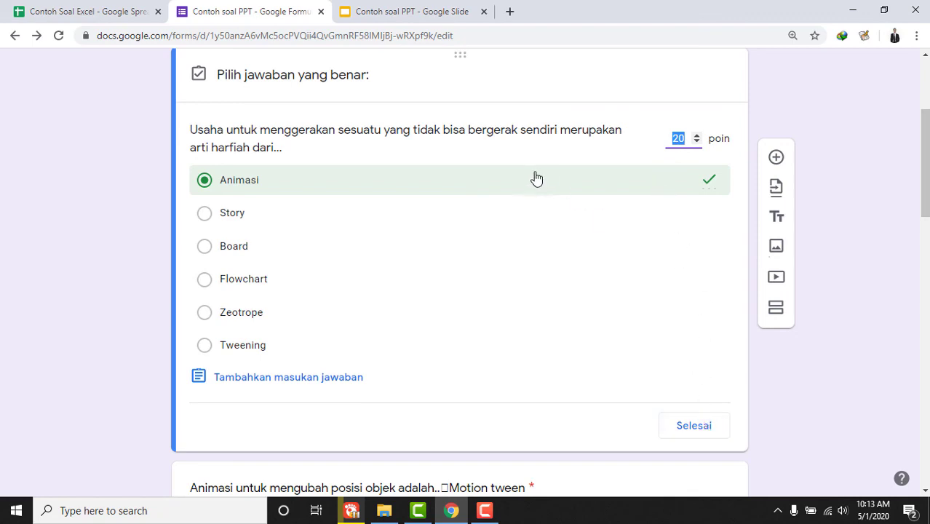
left_click(693, 429)
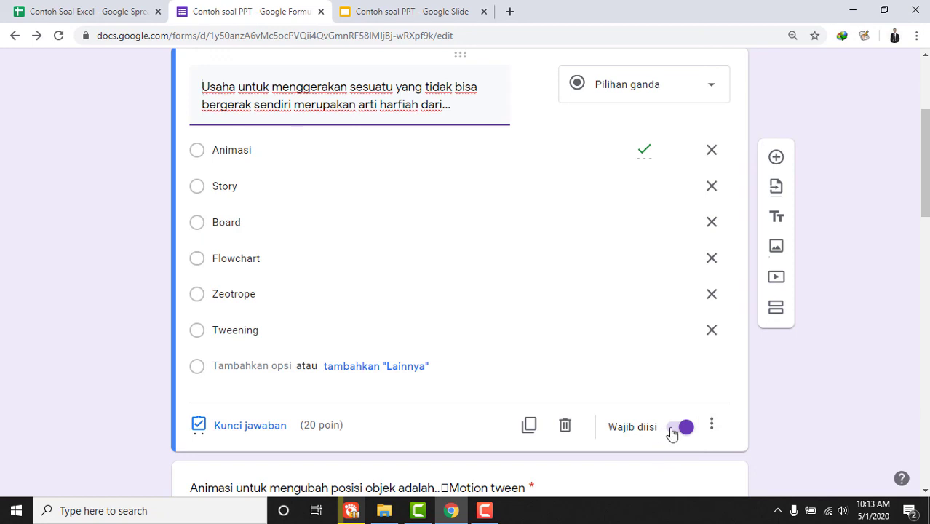
- Check the option-order shuffling setting of the "Usaha untuk menggerakan sesuatu..." question
left_click(712, 424)
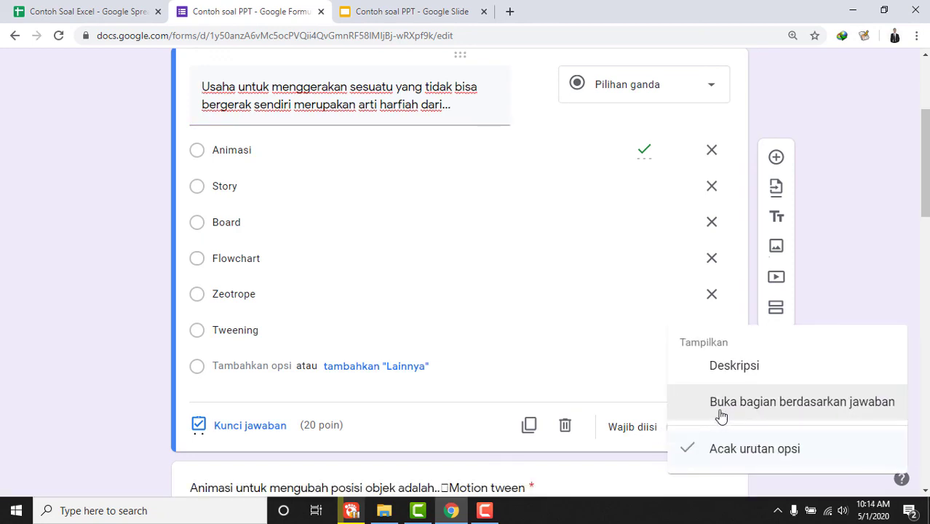
scroll(720, 415, "down", 2)
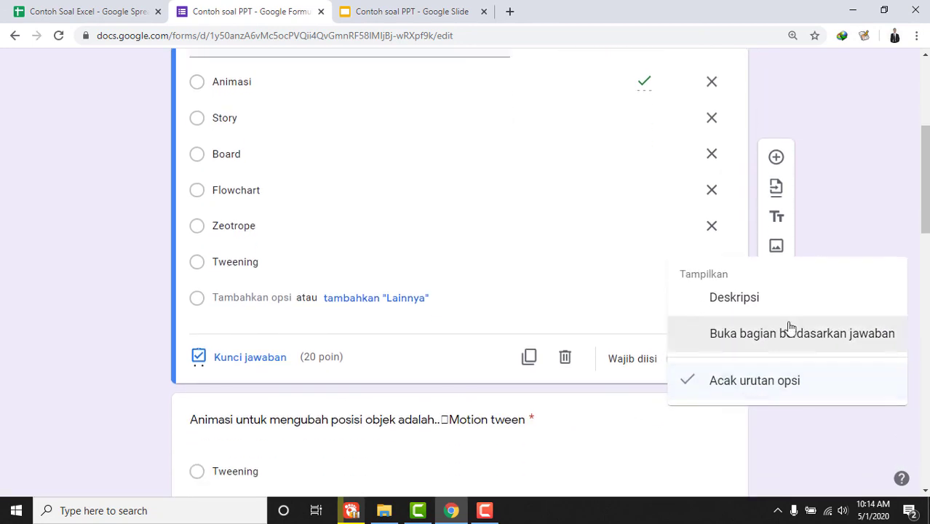
left_click(859, 221)
- Review the form's presentation settings, including question shuffling, and save the settings
scroll(859, 221, "up", 1)
scroll(927, 198, "up", 3)
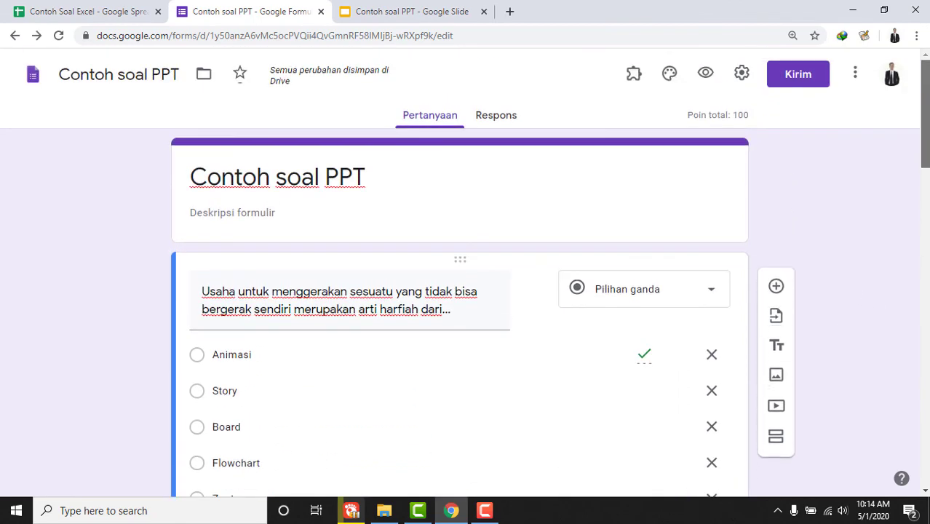
left_click(741, 75)
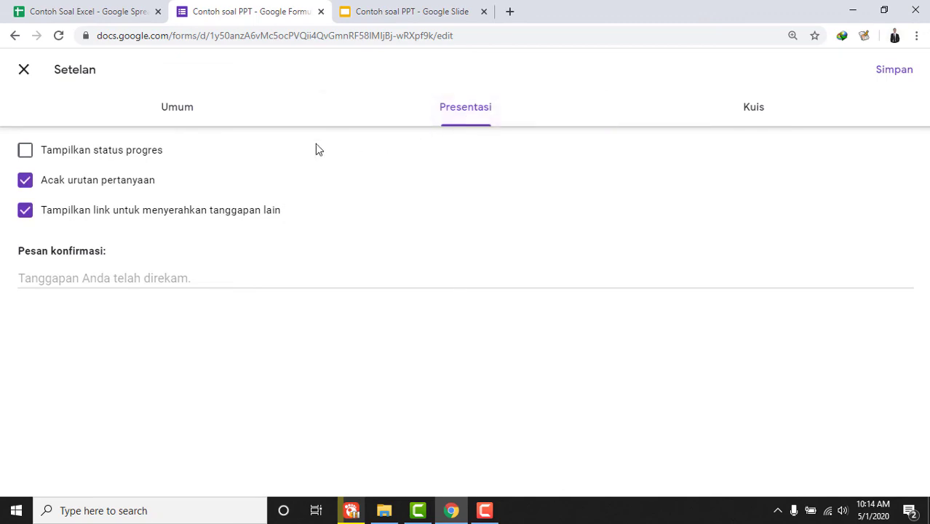
left_click(892, 80)
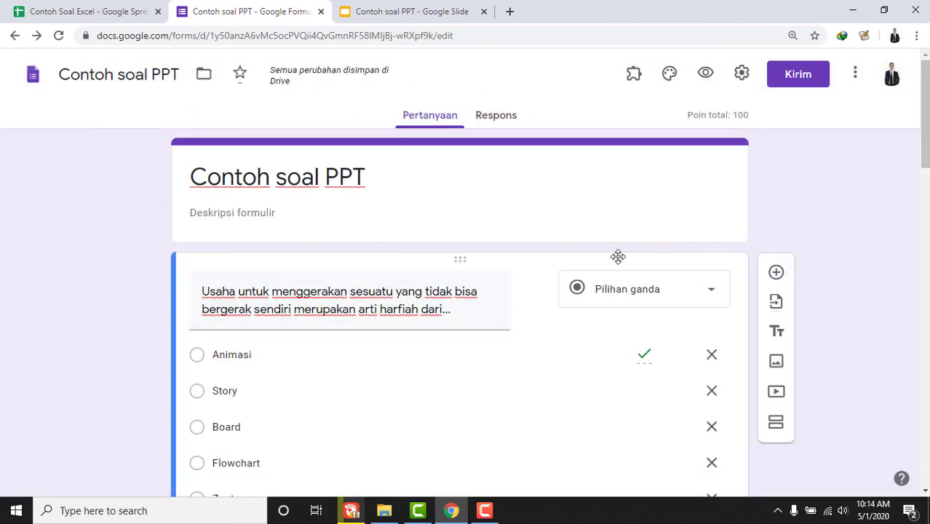
scroll(630, 294, "down", 2)
scroll(631, 294, "up", 2)
mouse_move(924, 105)
left_mouse_down()
mouse_move(924, 125)
mouse_move(924, 104)
left_mouse_up()
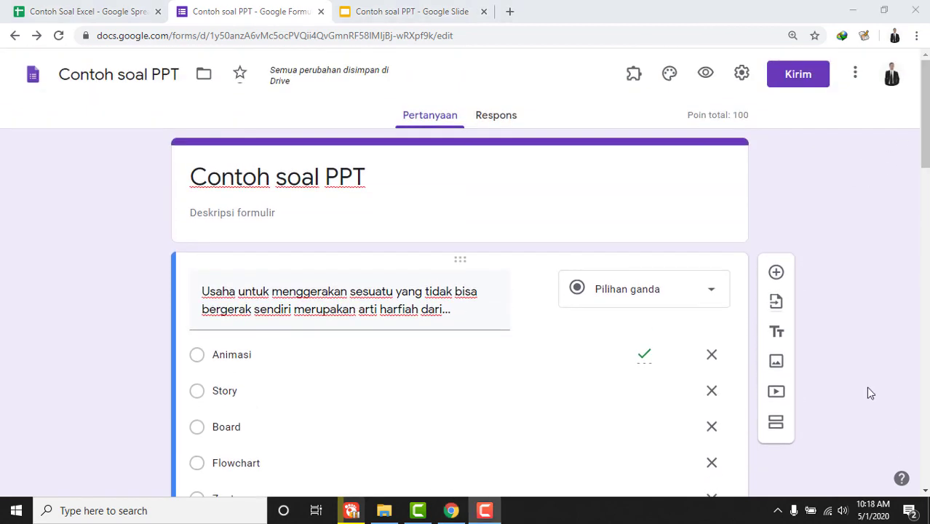